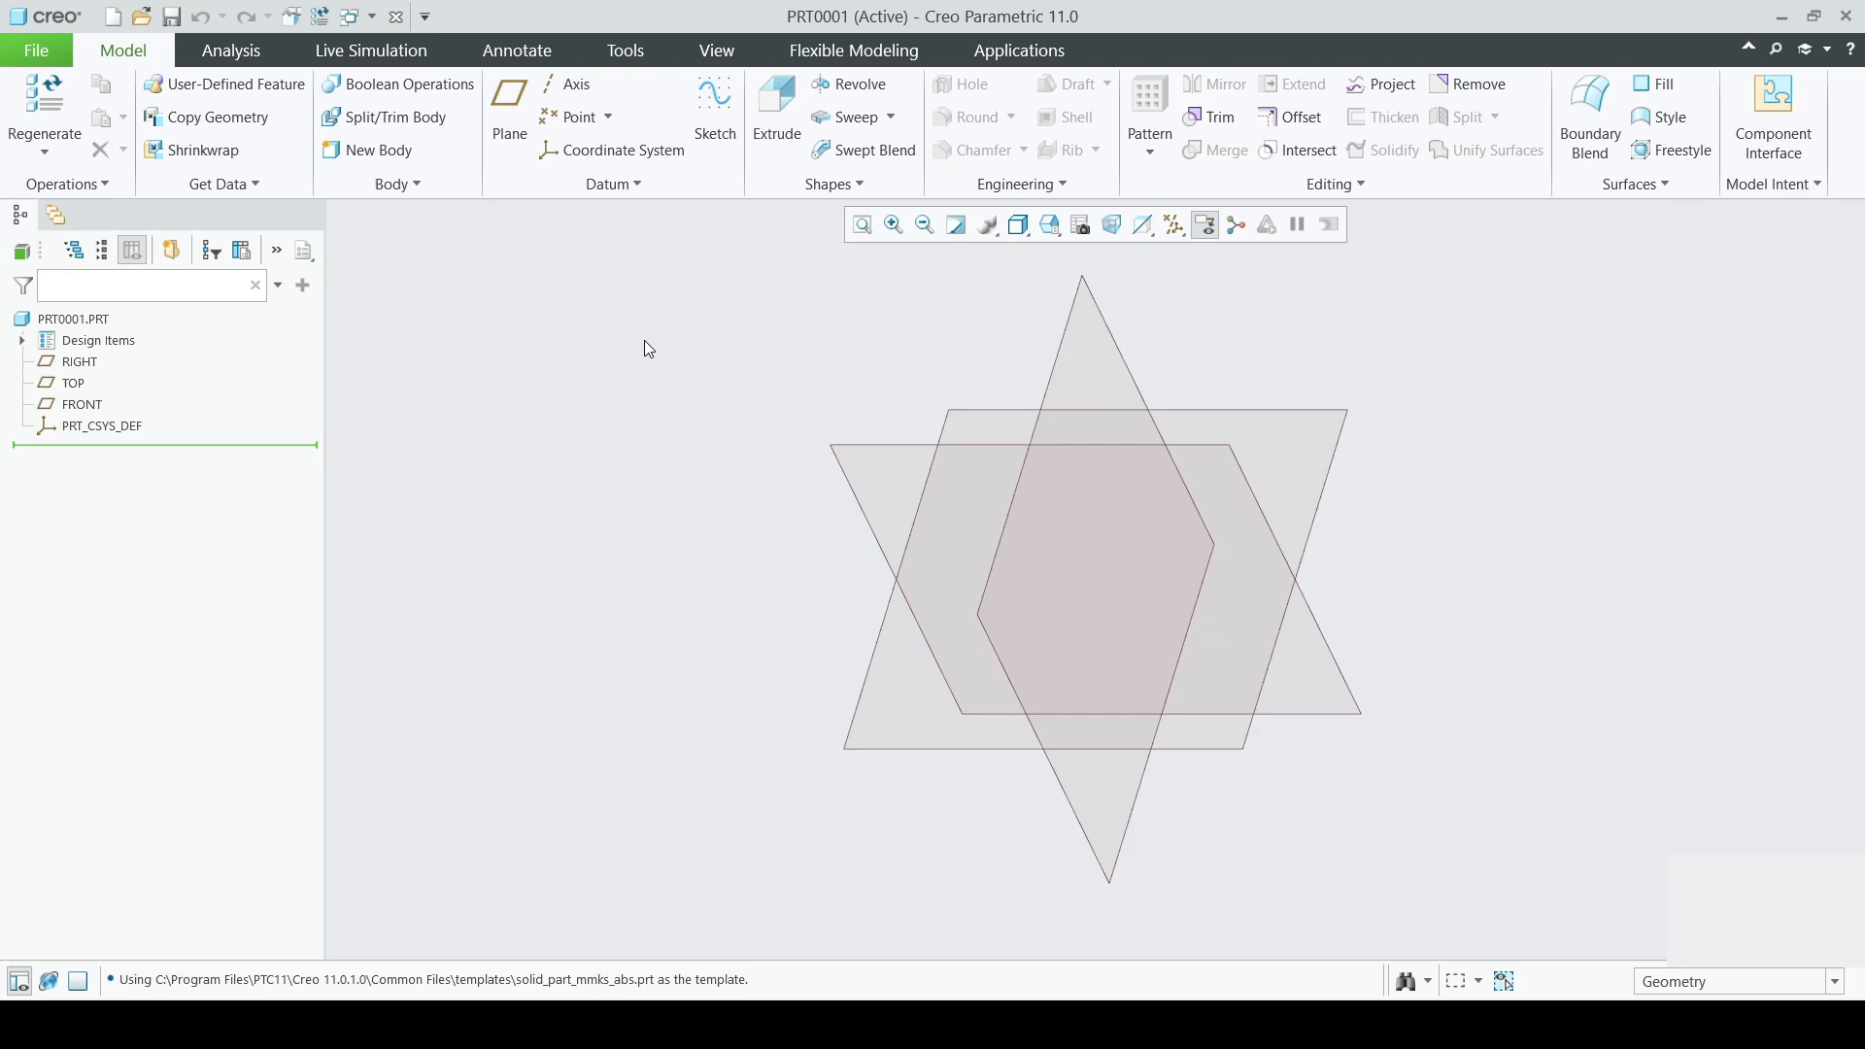
# - Create a real number part parameter named DIA with a value of 20
pyautogui.click(627, 51)
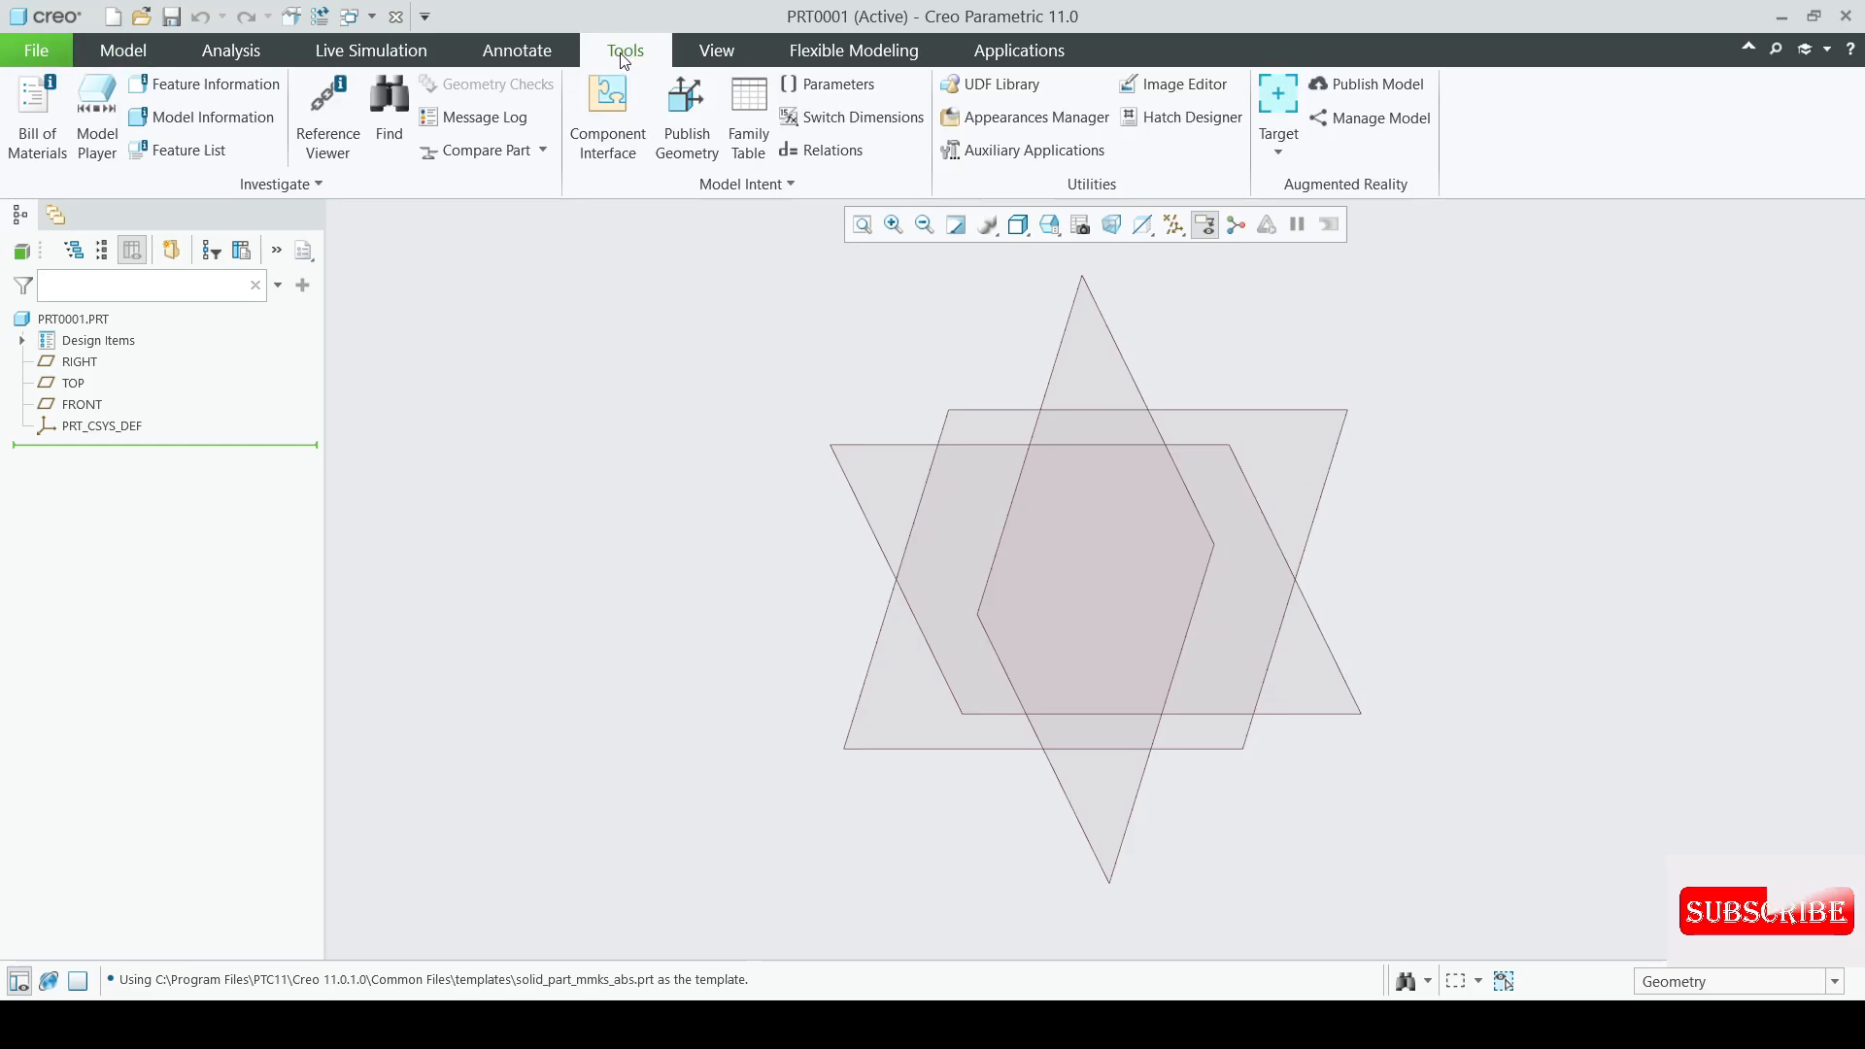
pyautogui.click(816, 89)
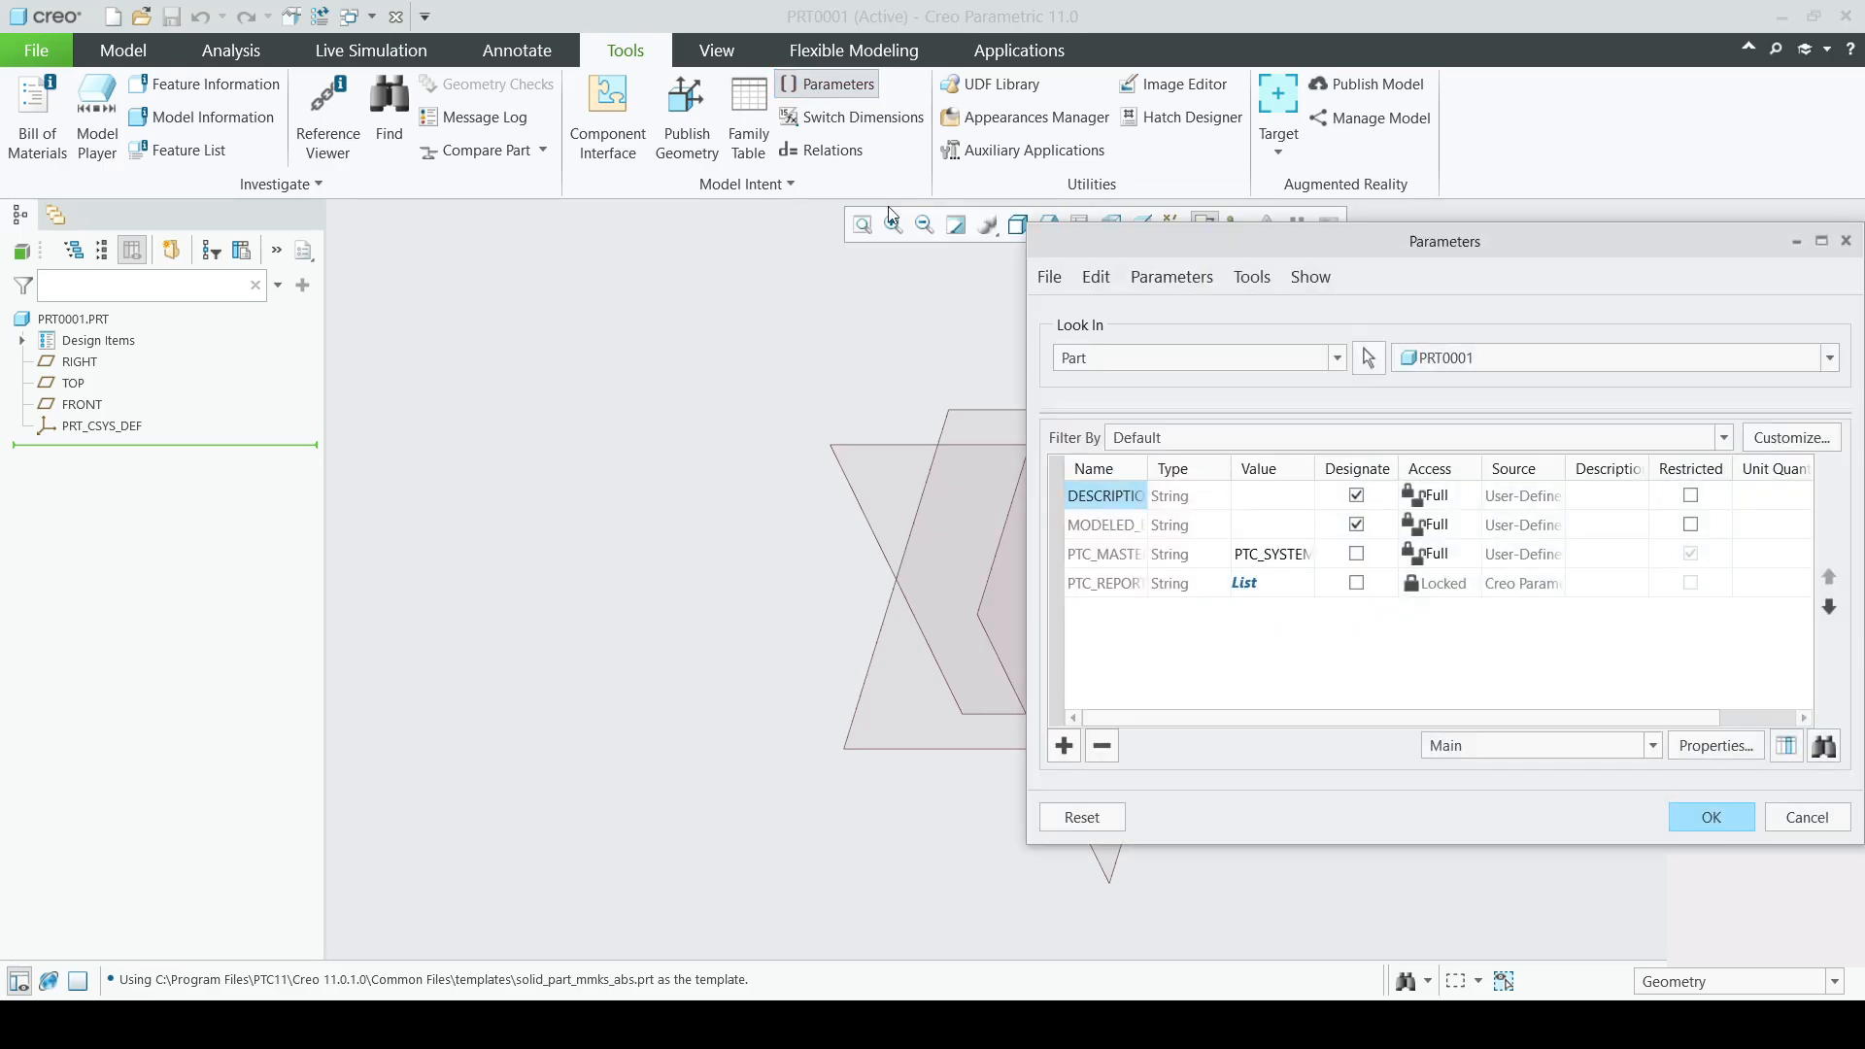
pyautogui.moveTo(1146, 466); pyautogui.dragTo(1201, 468)
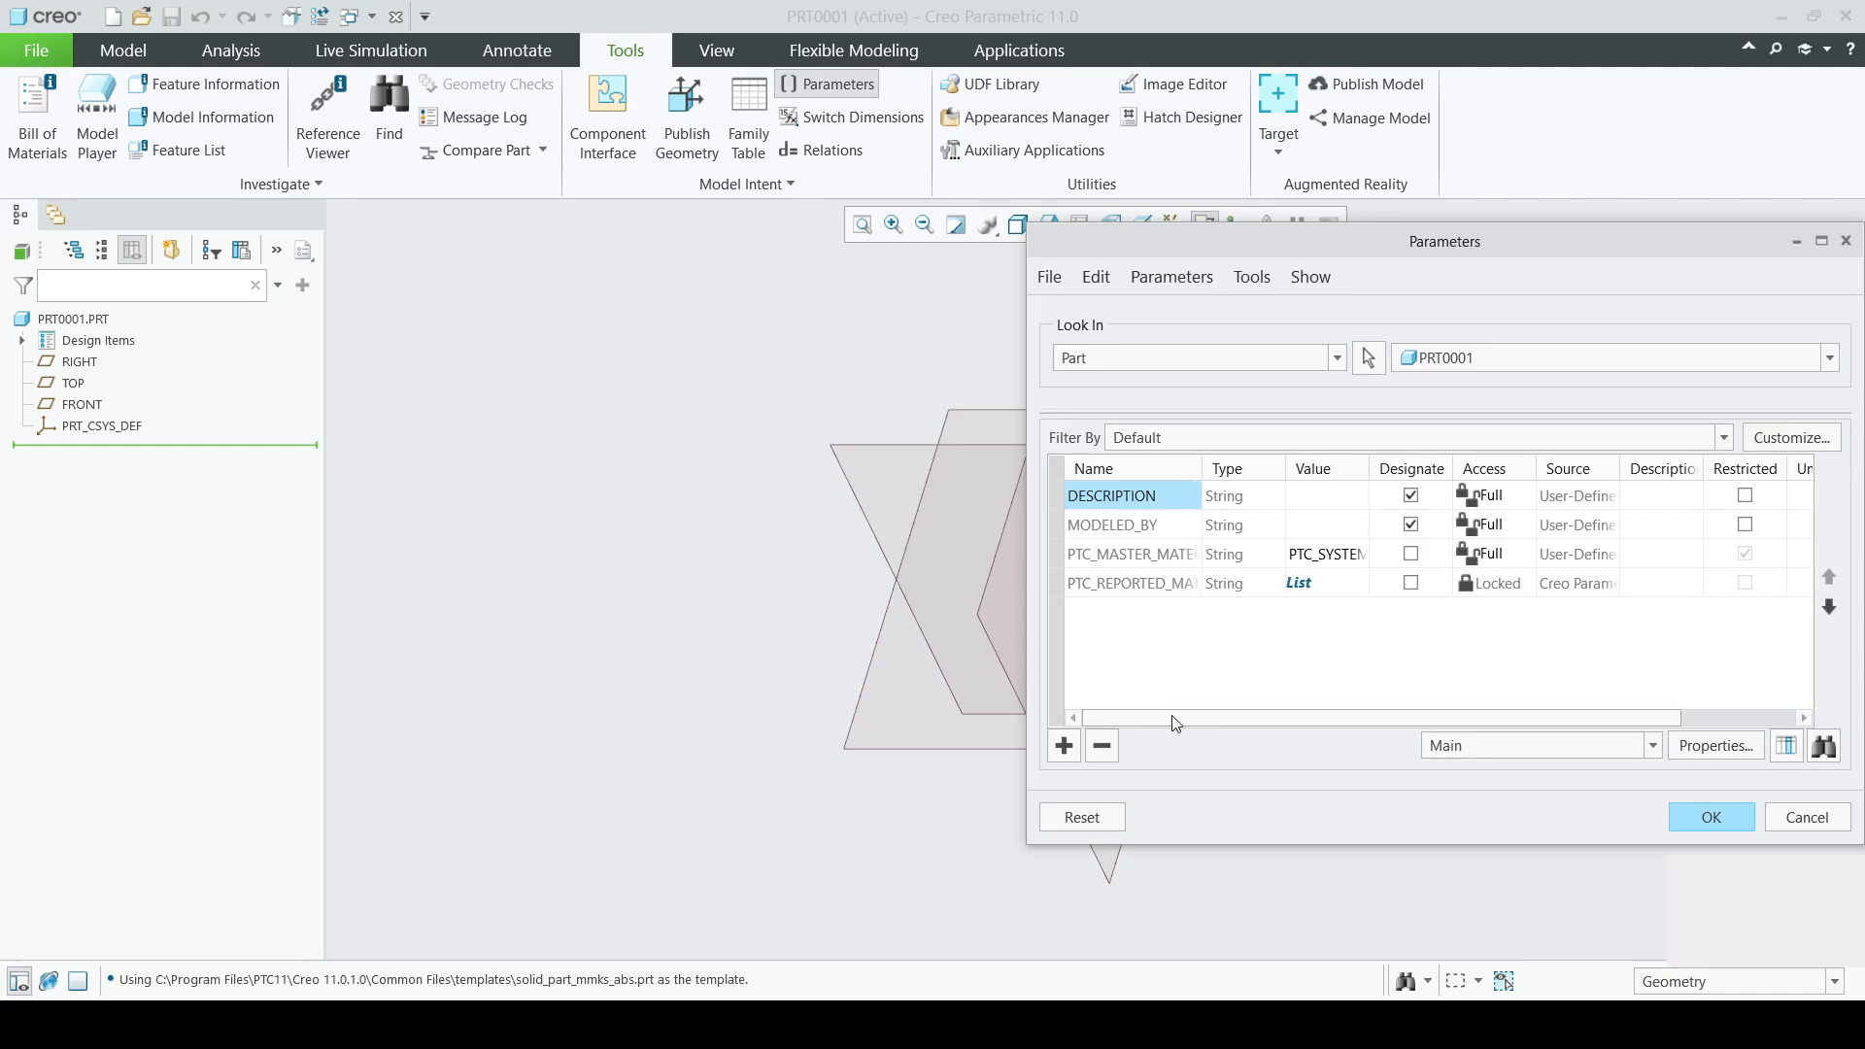
pyautogui.click(1065, 747)
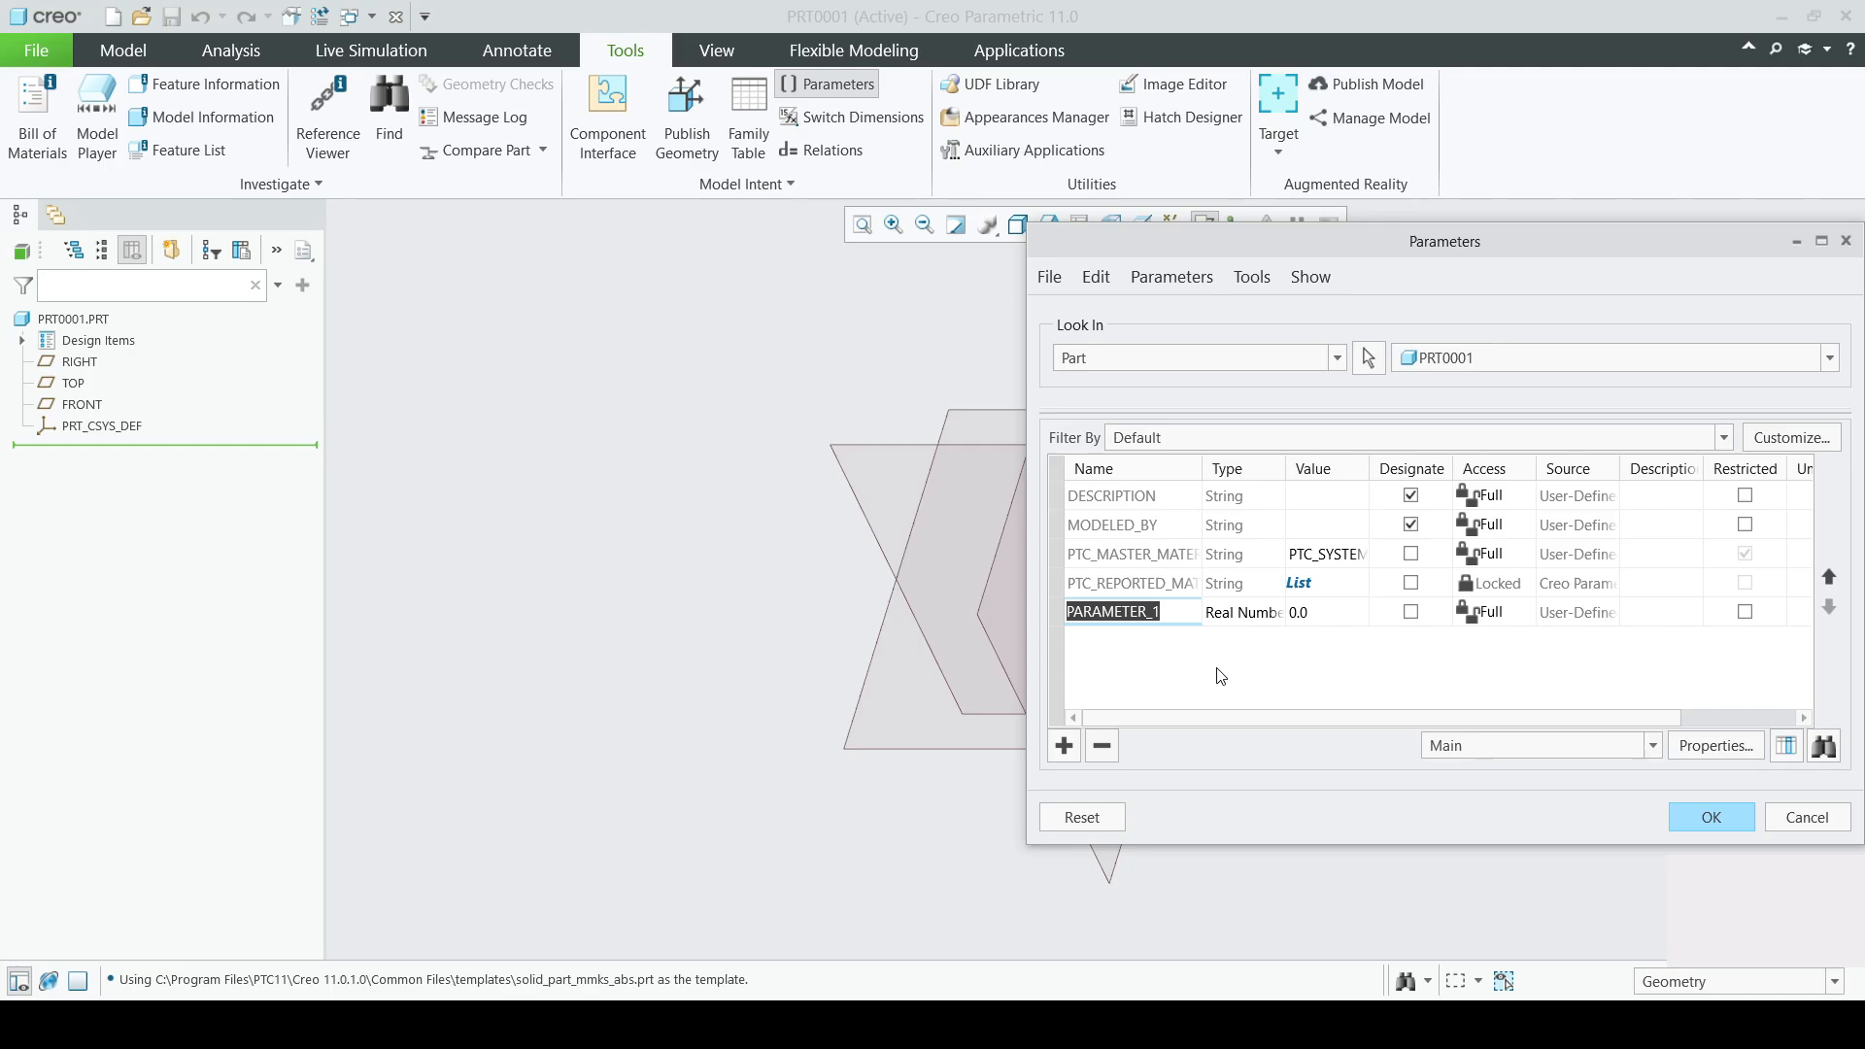
pyautogui.write('DIA')
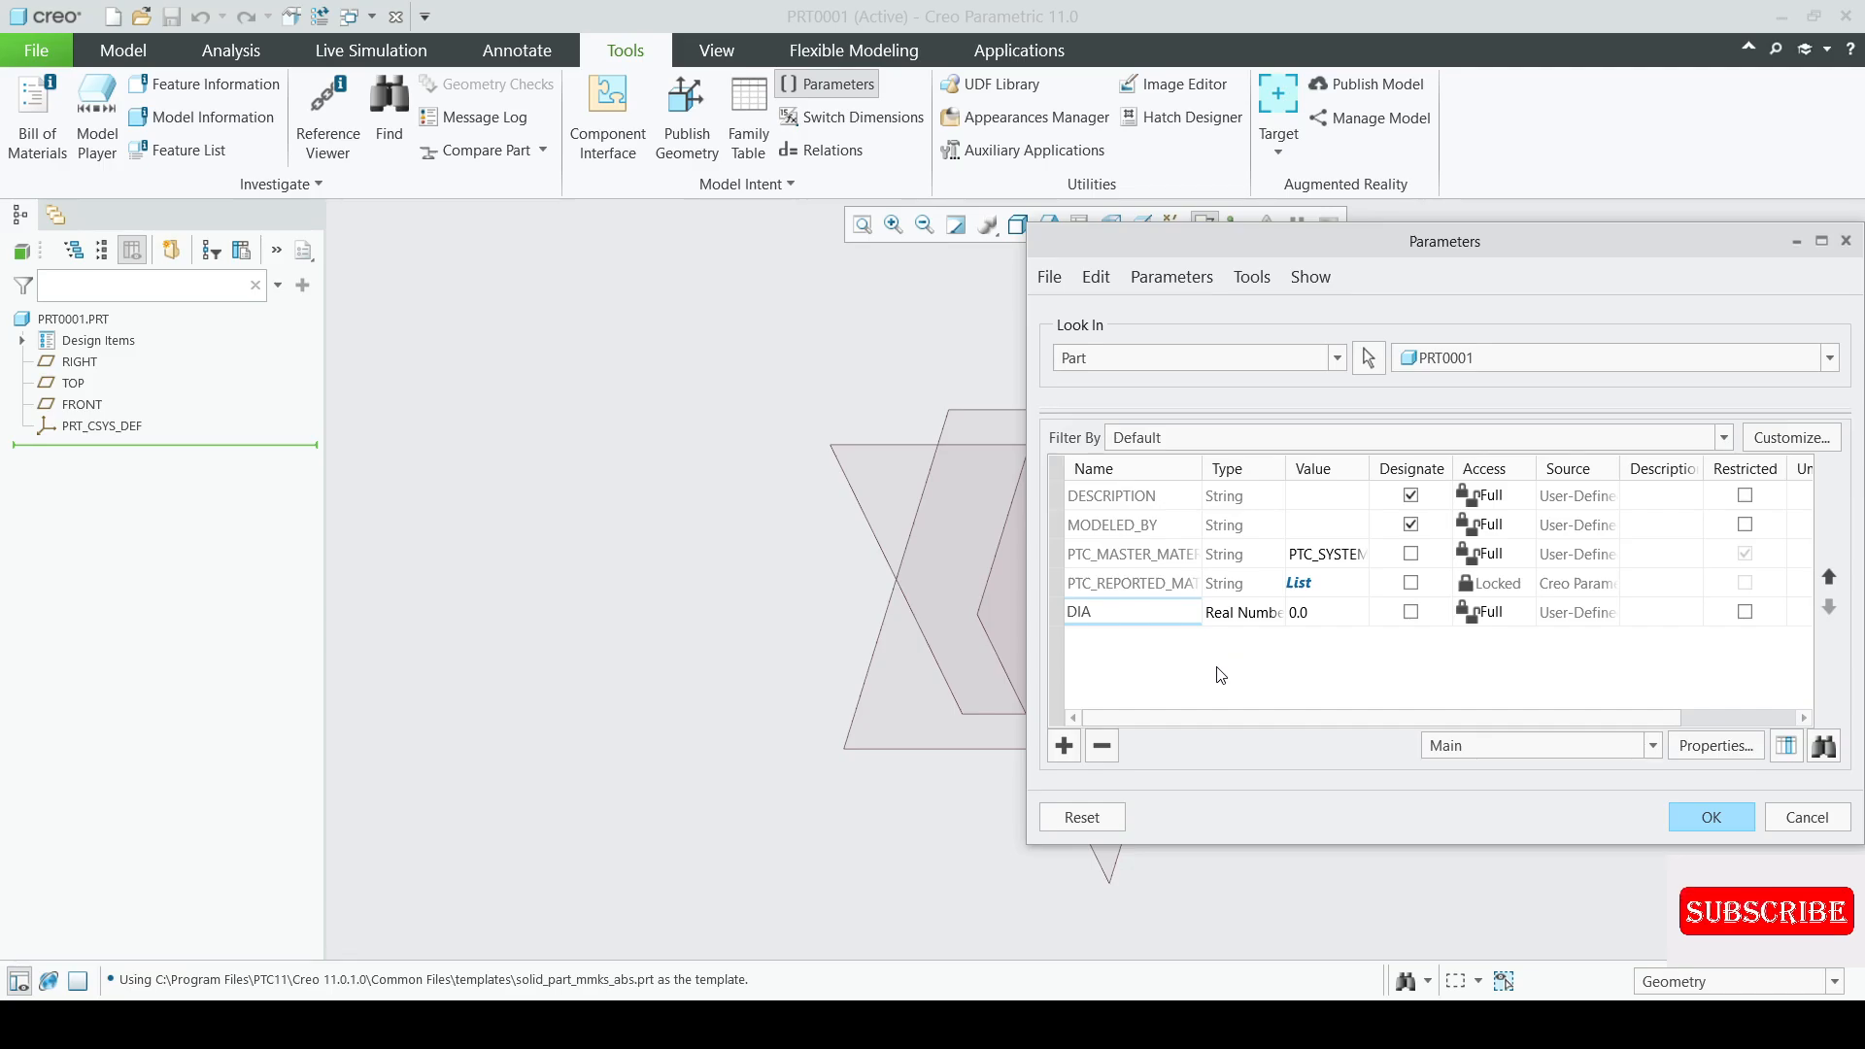
pyautogui.click(1316, 614)
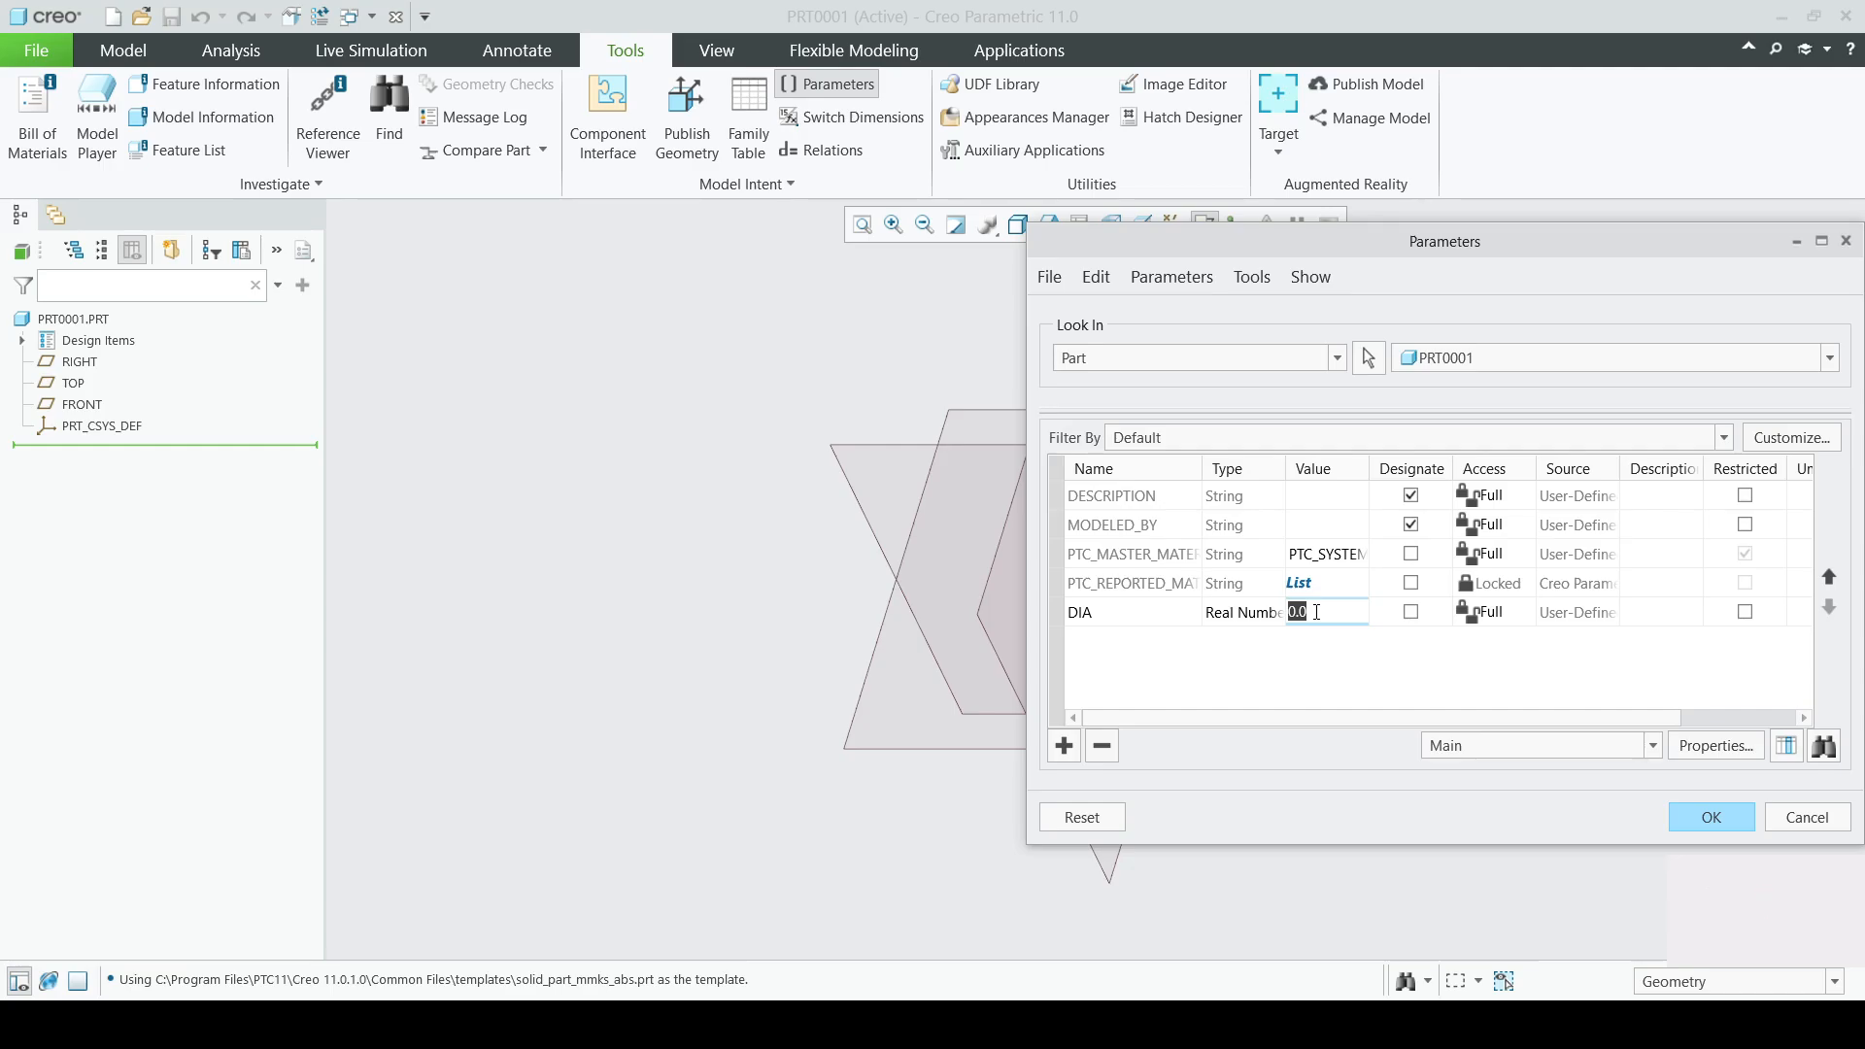
pyautogui.write('20')
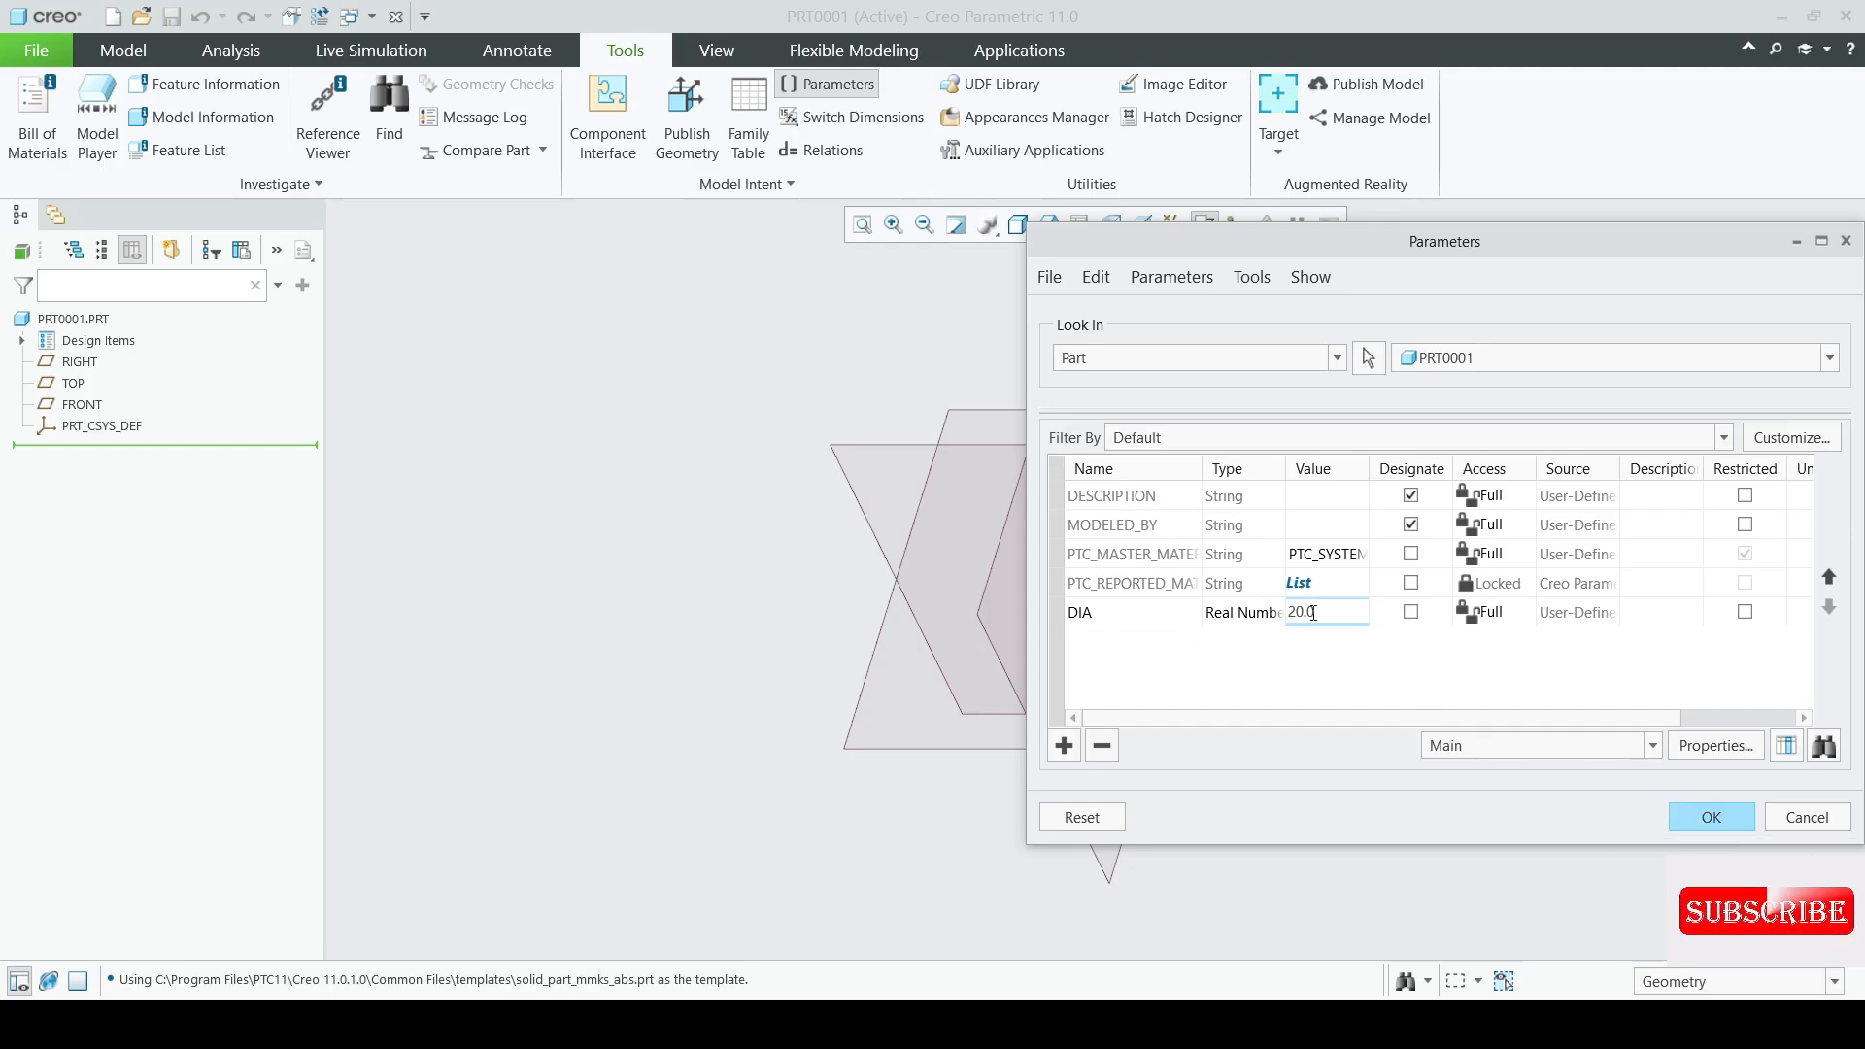
pyautogui.click(1724, 829)
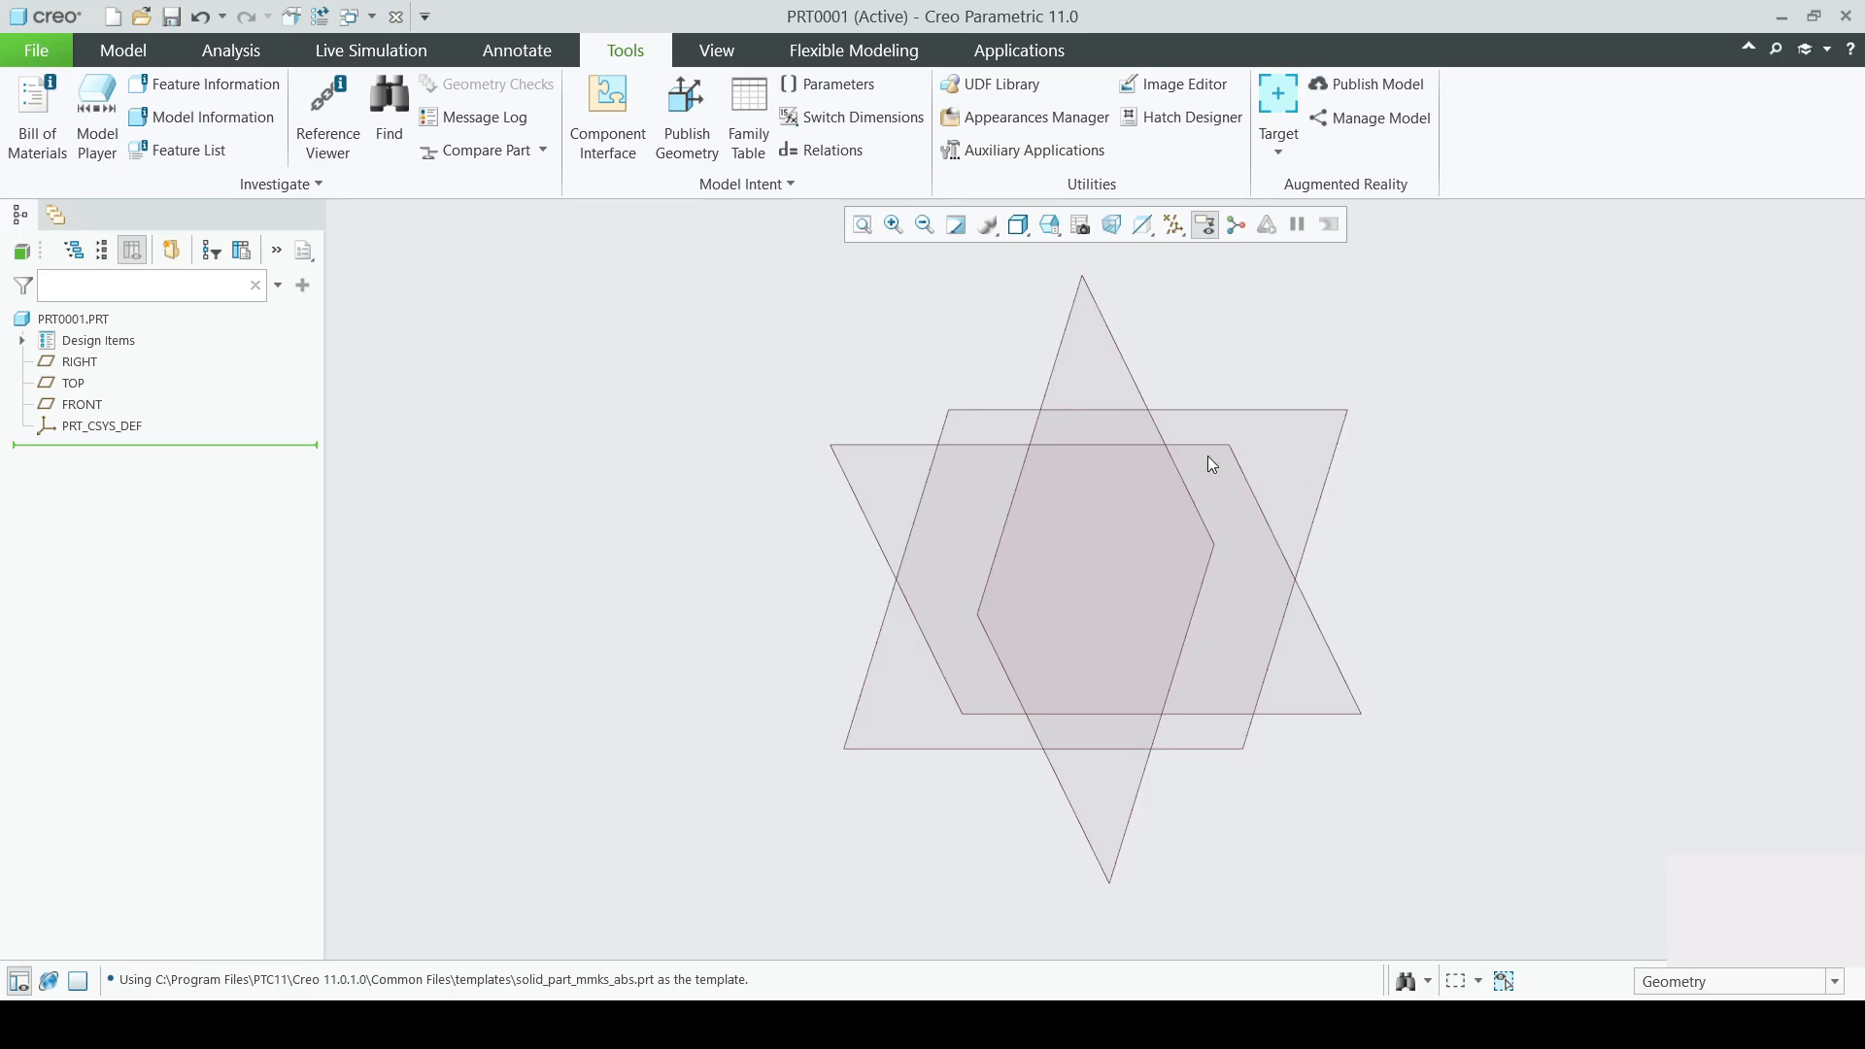
# - Begin a new part relation with the expression HEIGHT = 2 *, leaving out the parameter name at its end
pyautogui.click(855, 156)
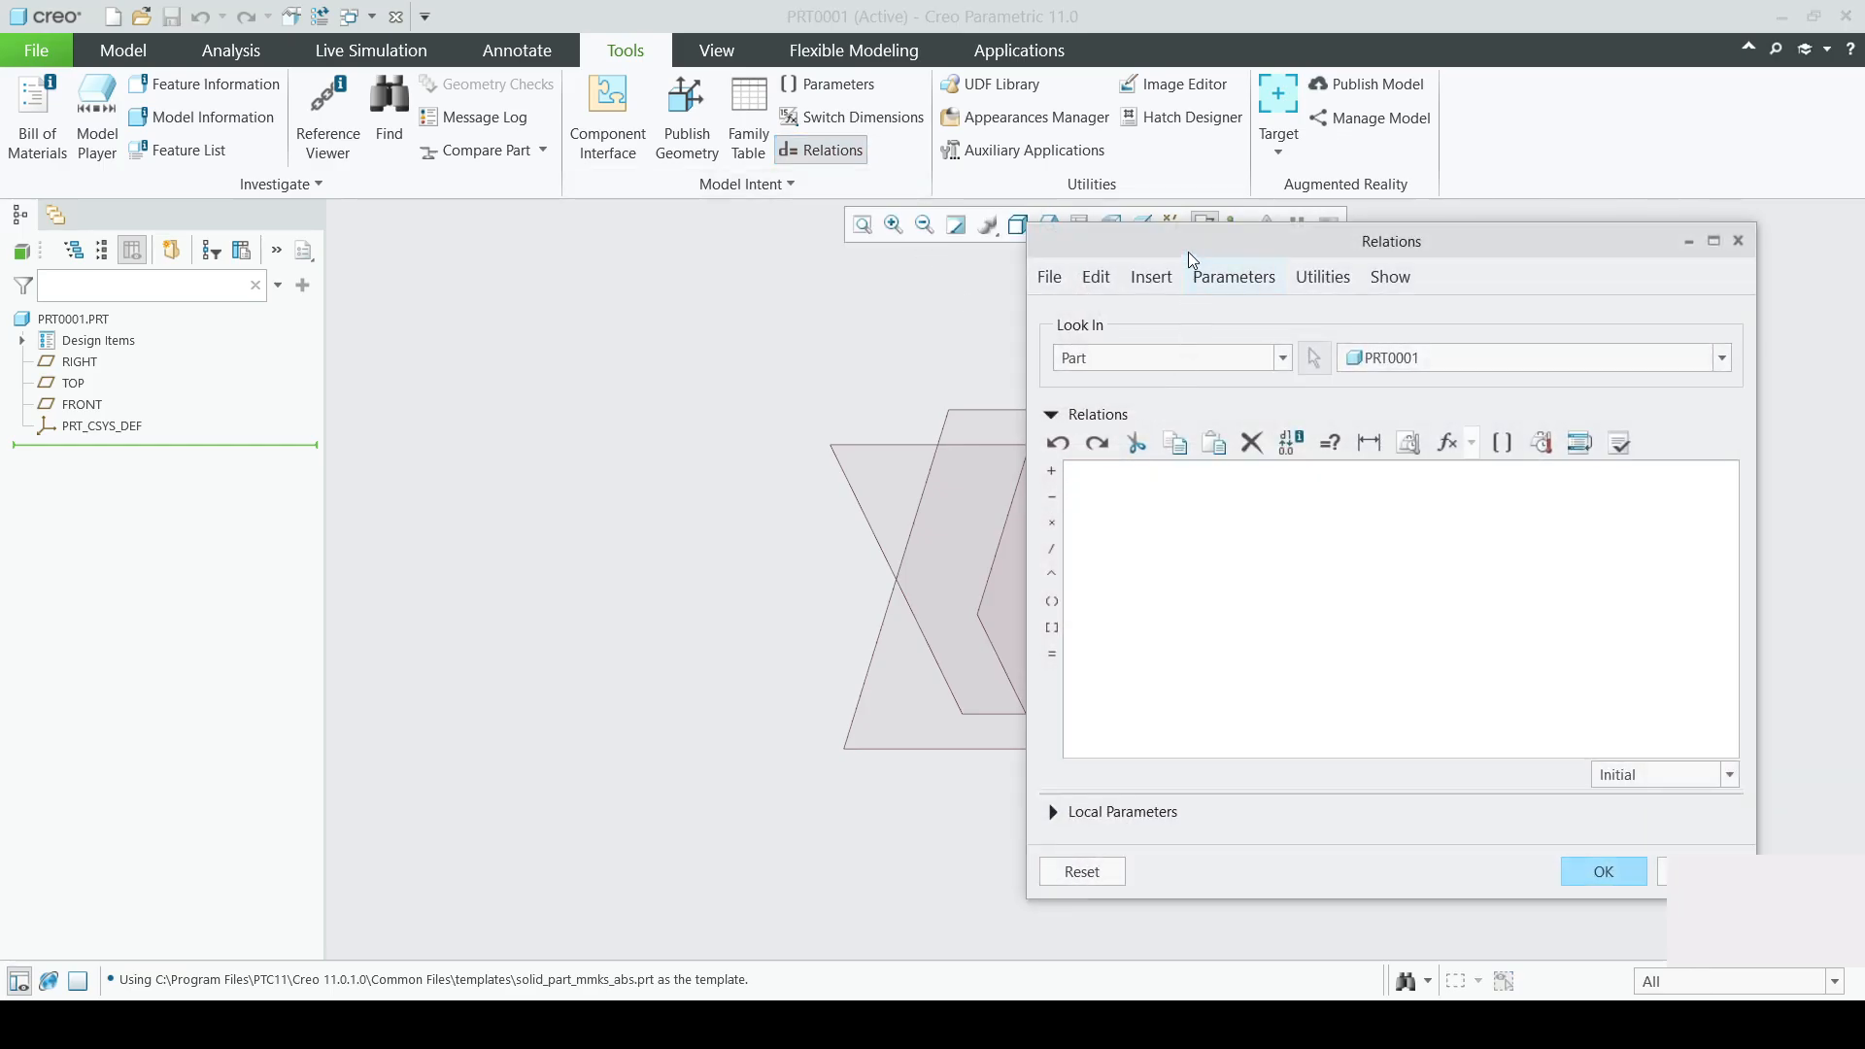
pyautogui.moveTo(1191, 254); pyautogui.dragTo(970, 162)
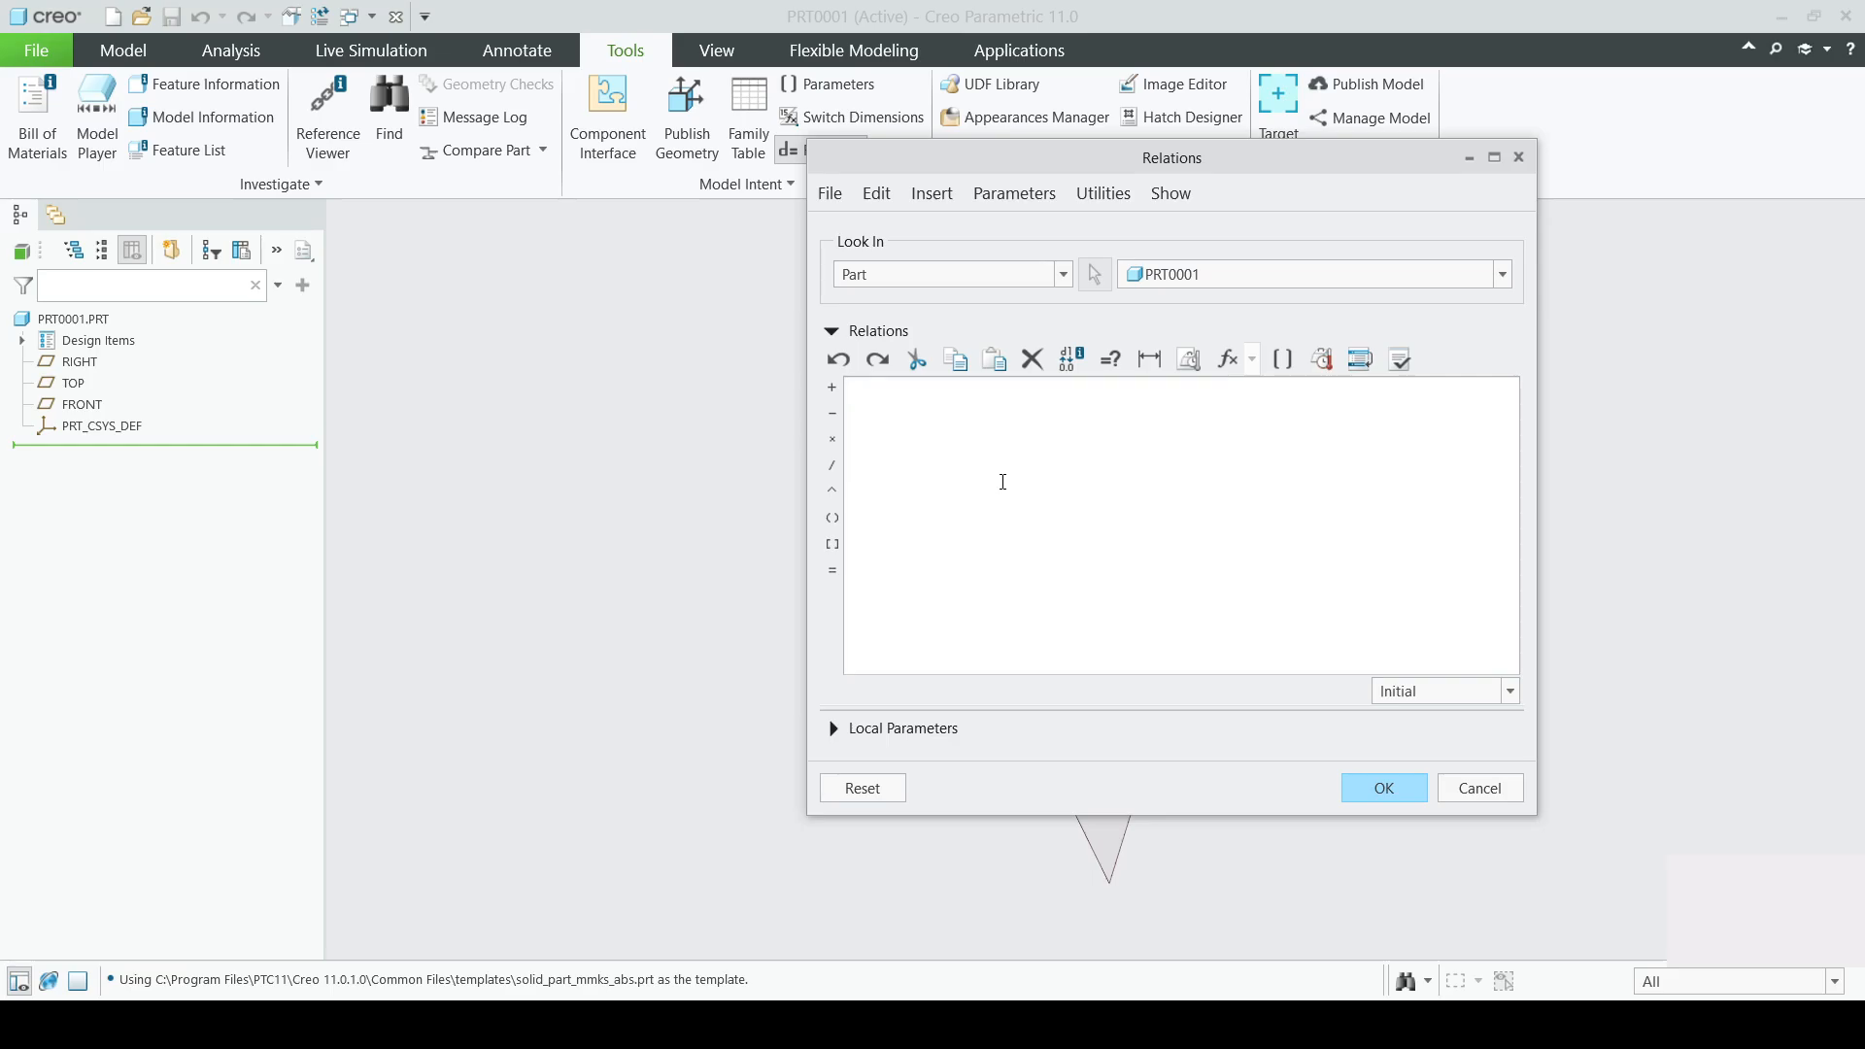
pyautogui.click(900, 418)
pyautogui.write('HEIGHT')
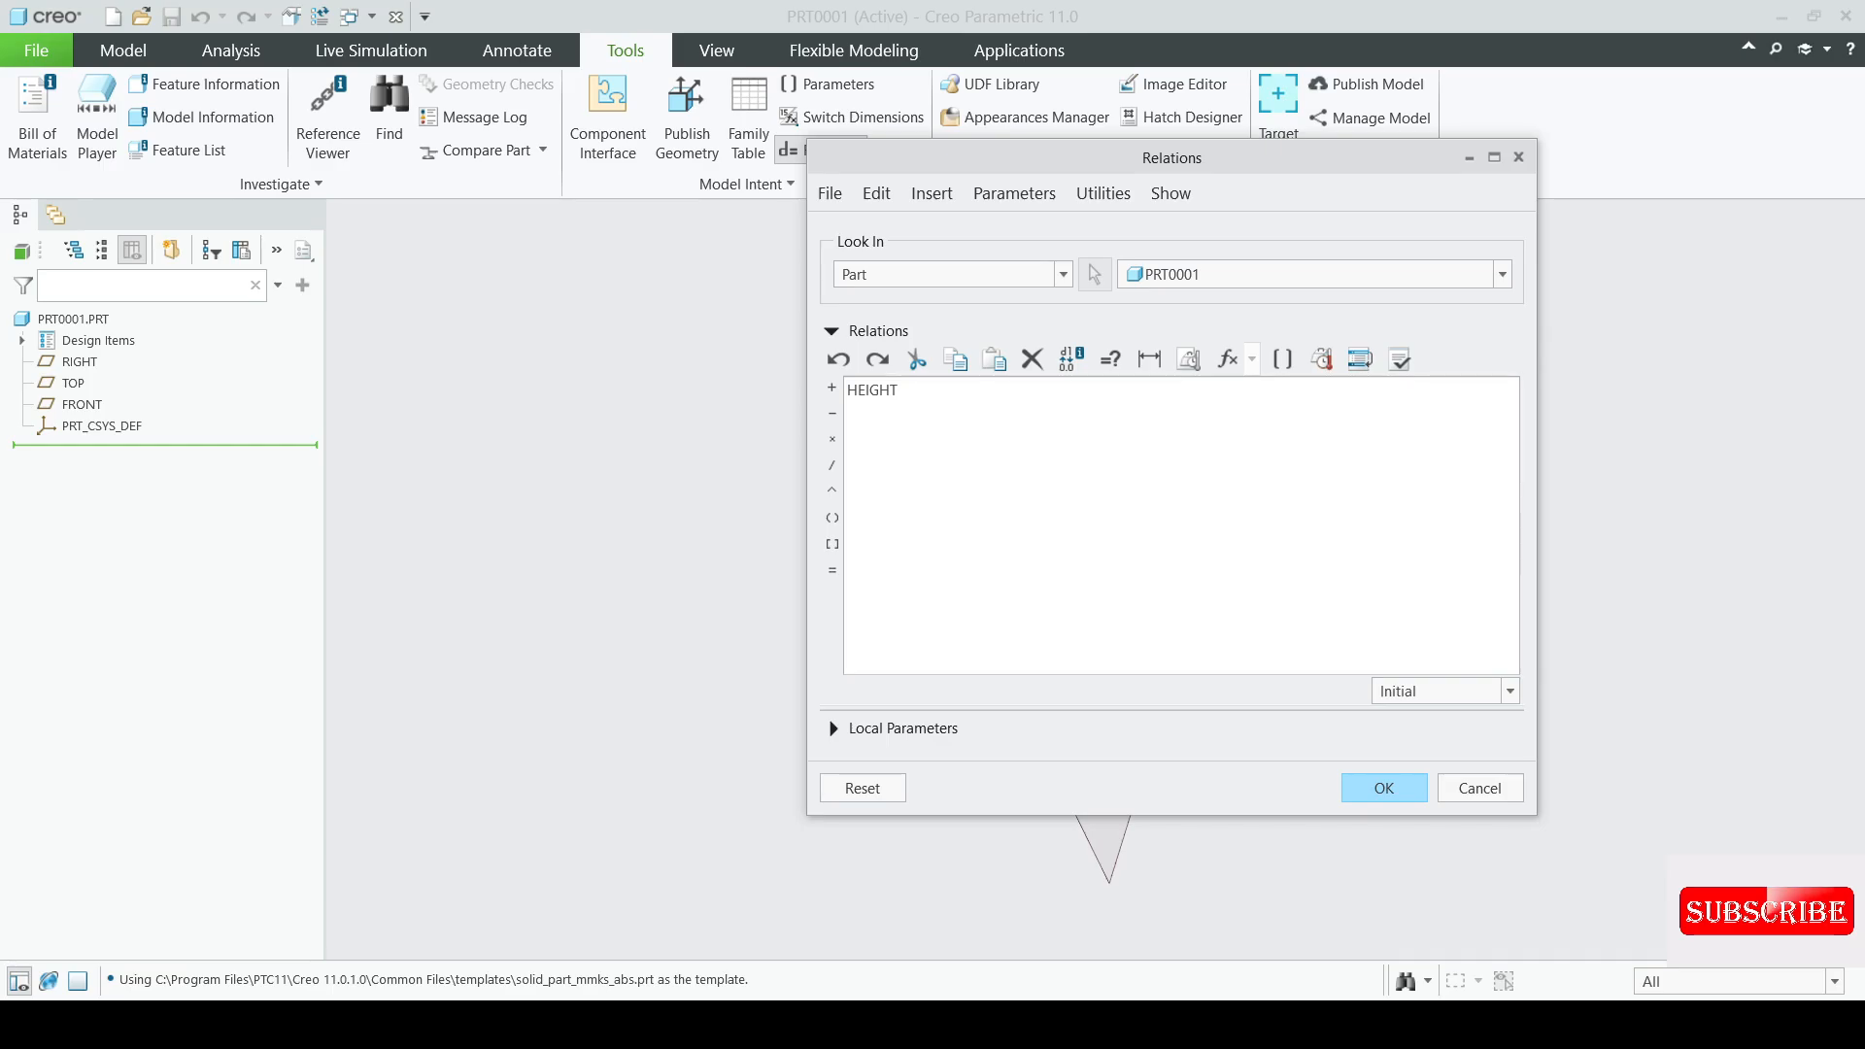
pyautogui.write(' =')
pyautogui.write('DI')
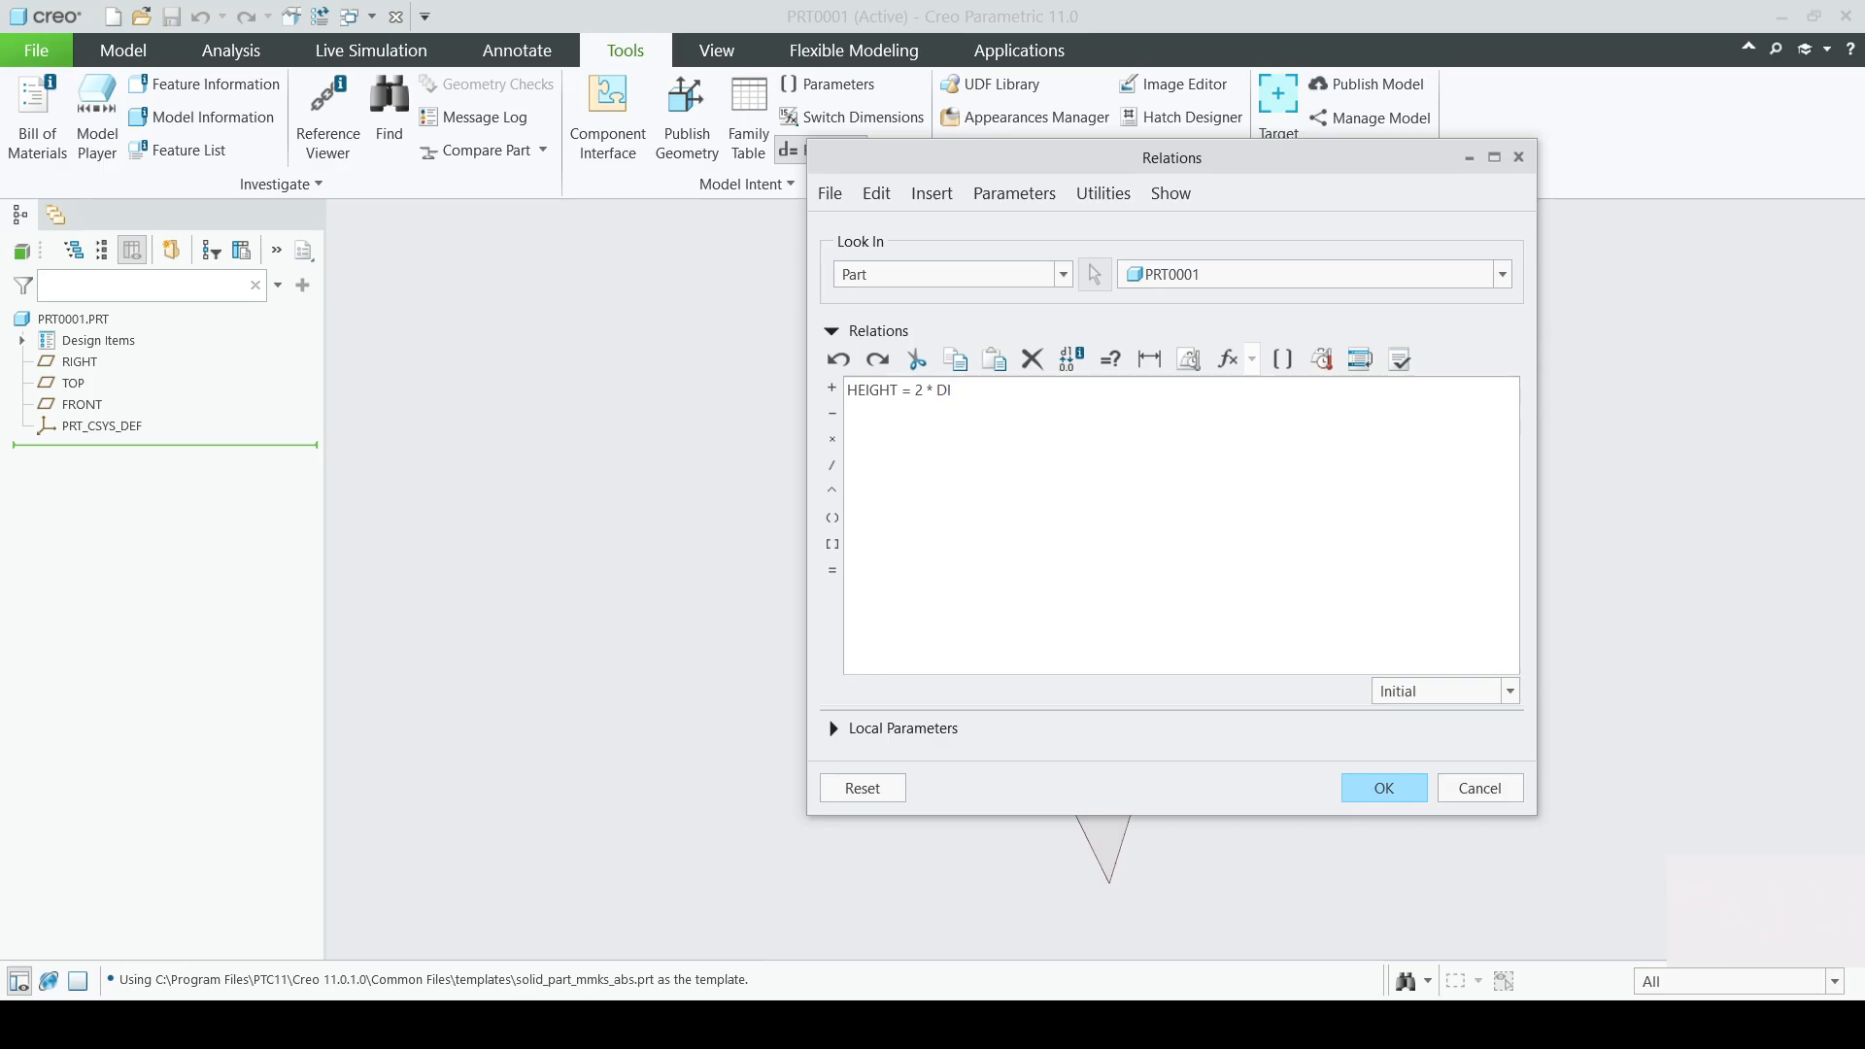
pyautogui.write('A')
pyautogui.press('BackSpace')
pyautogui.press('BackSpace')
pyautogui.press('BackSpace')
# - Complete the HEIGHT relation by inserting DIA from the part's local parameters
pyautogui.click(835, 730)
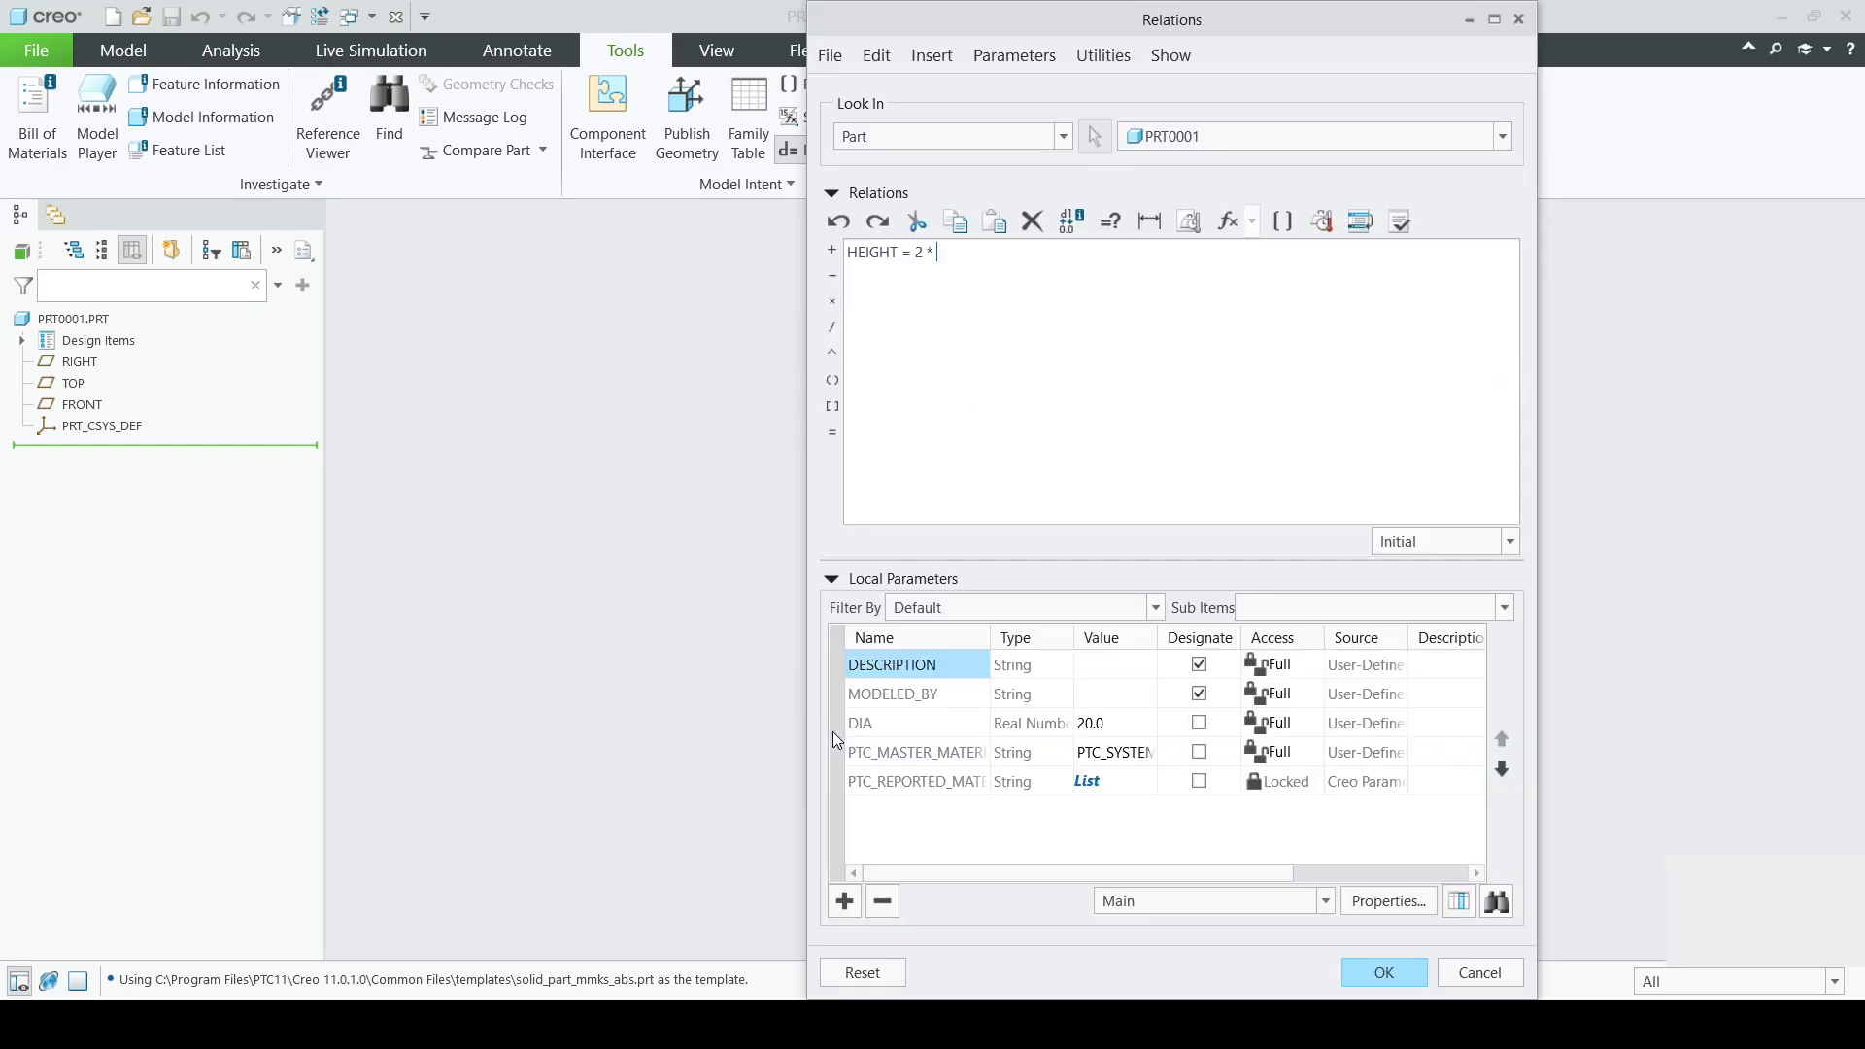
pyautogui.click(893, 724)
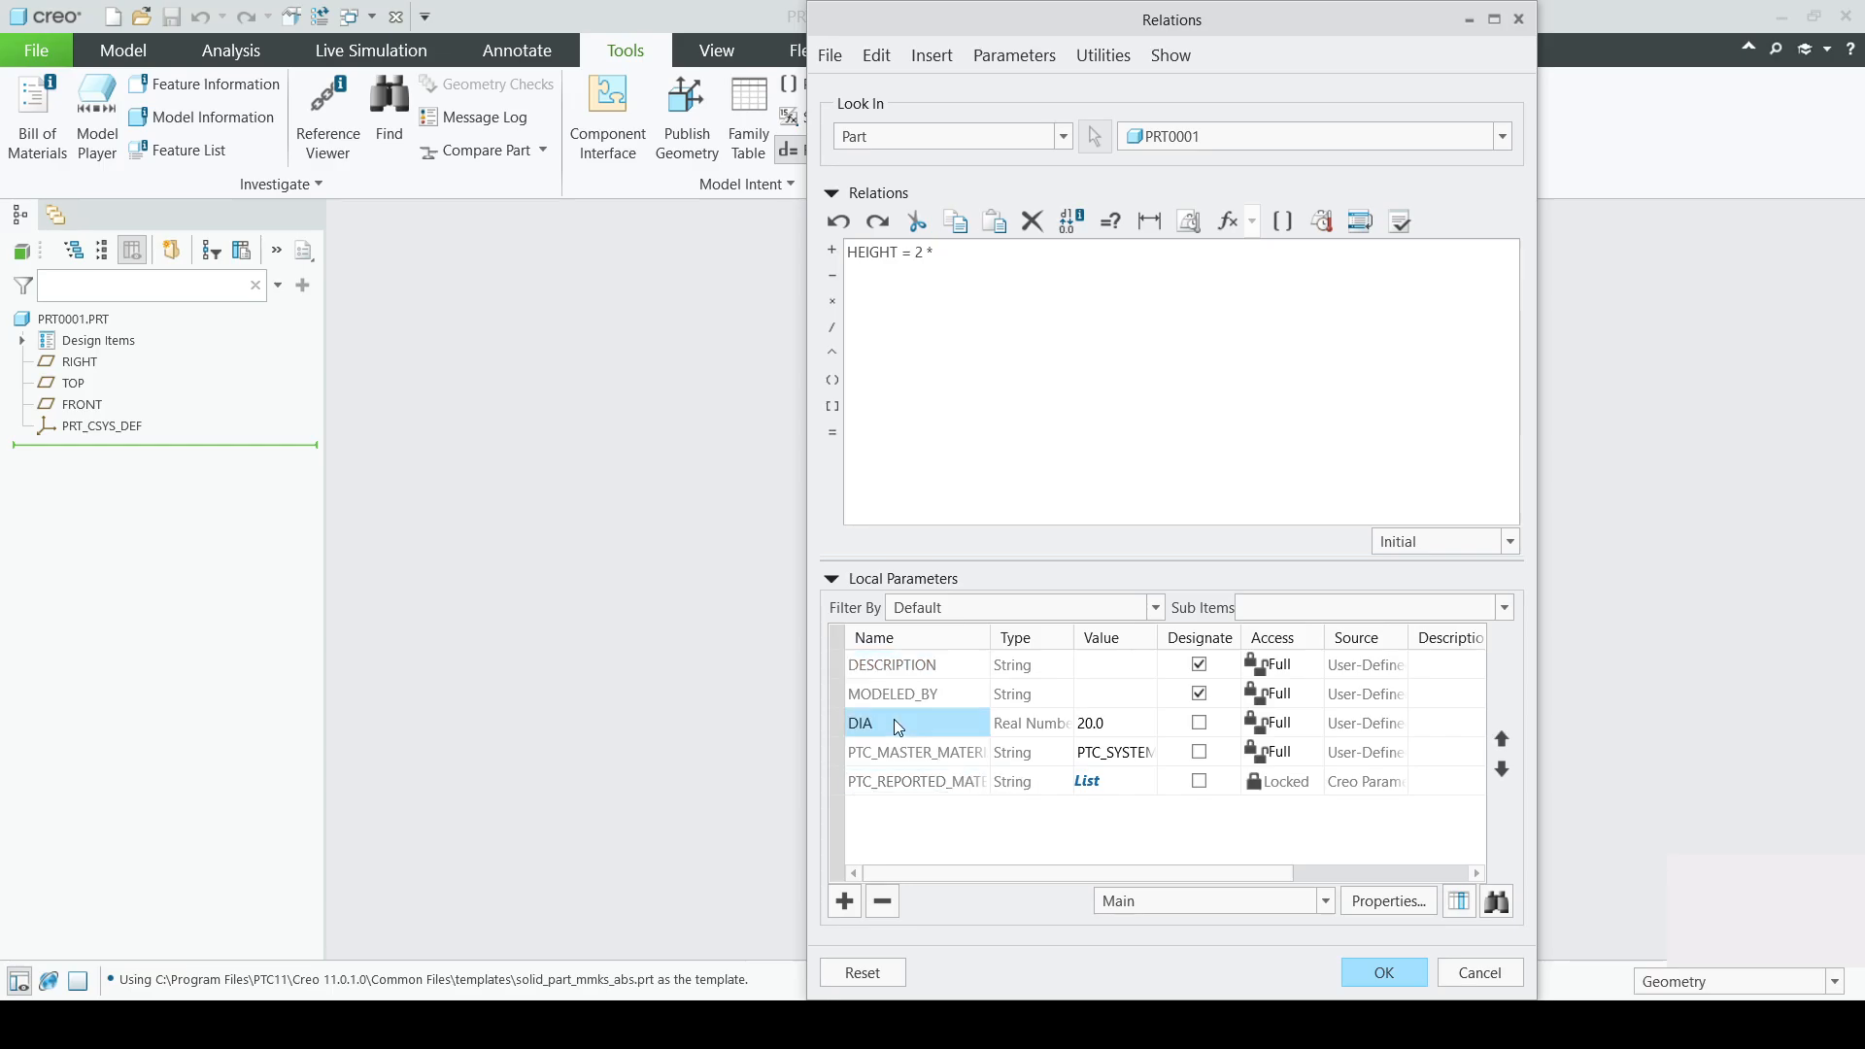
pyautogui.rightClick(897, 727)
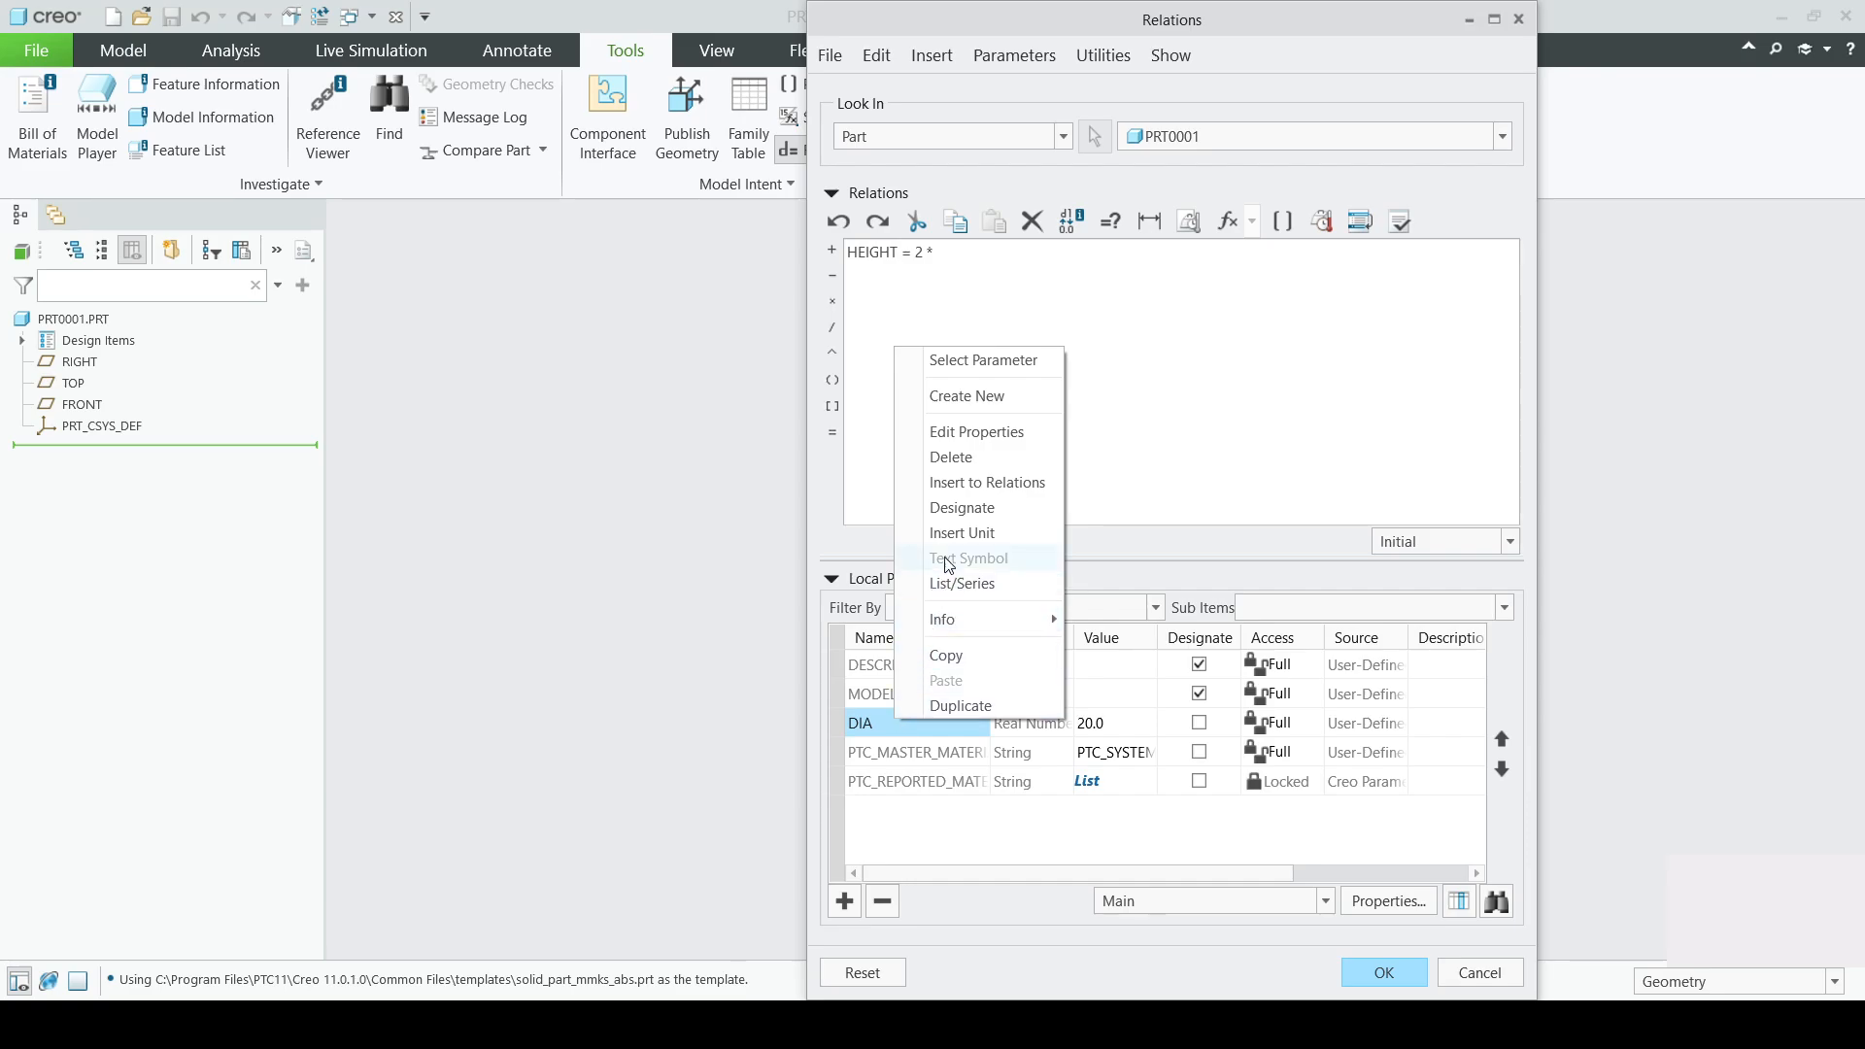
pyautogui.click(957, 483)
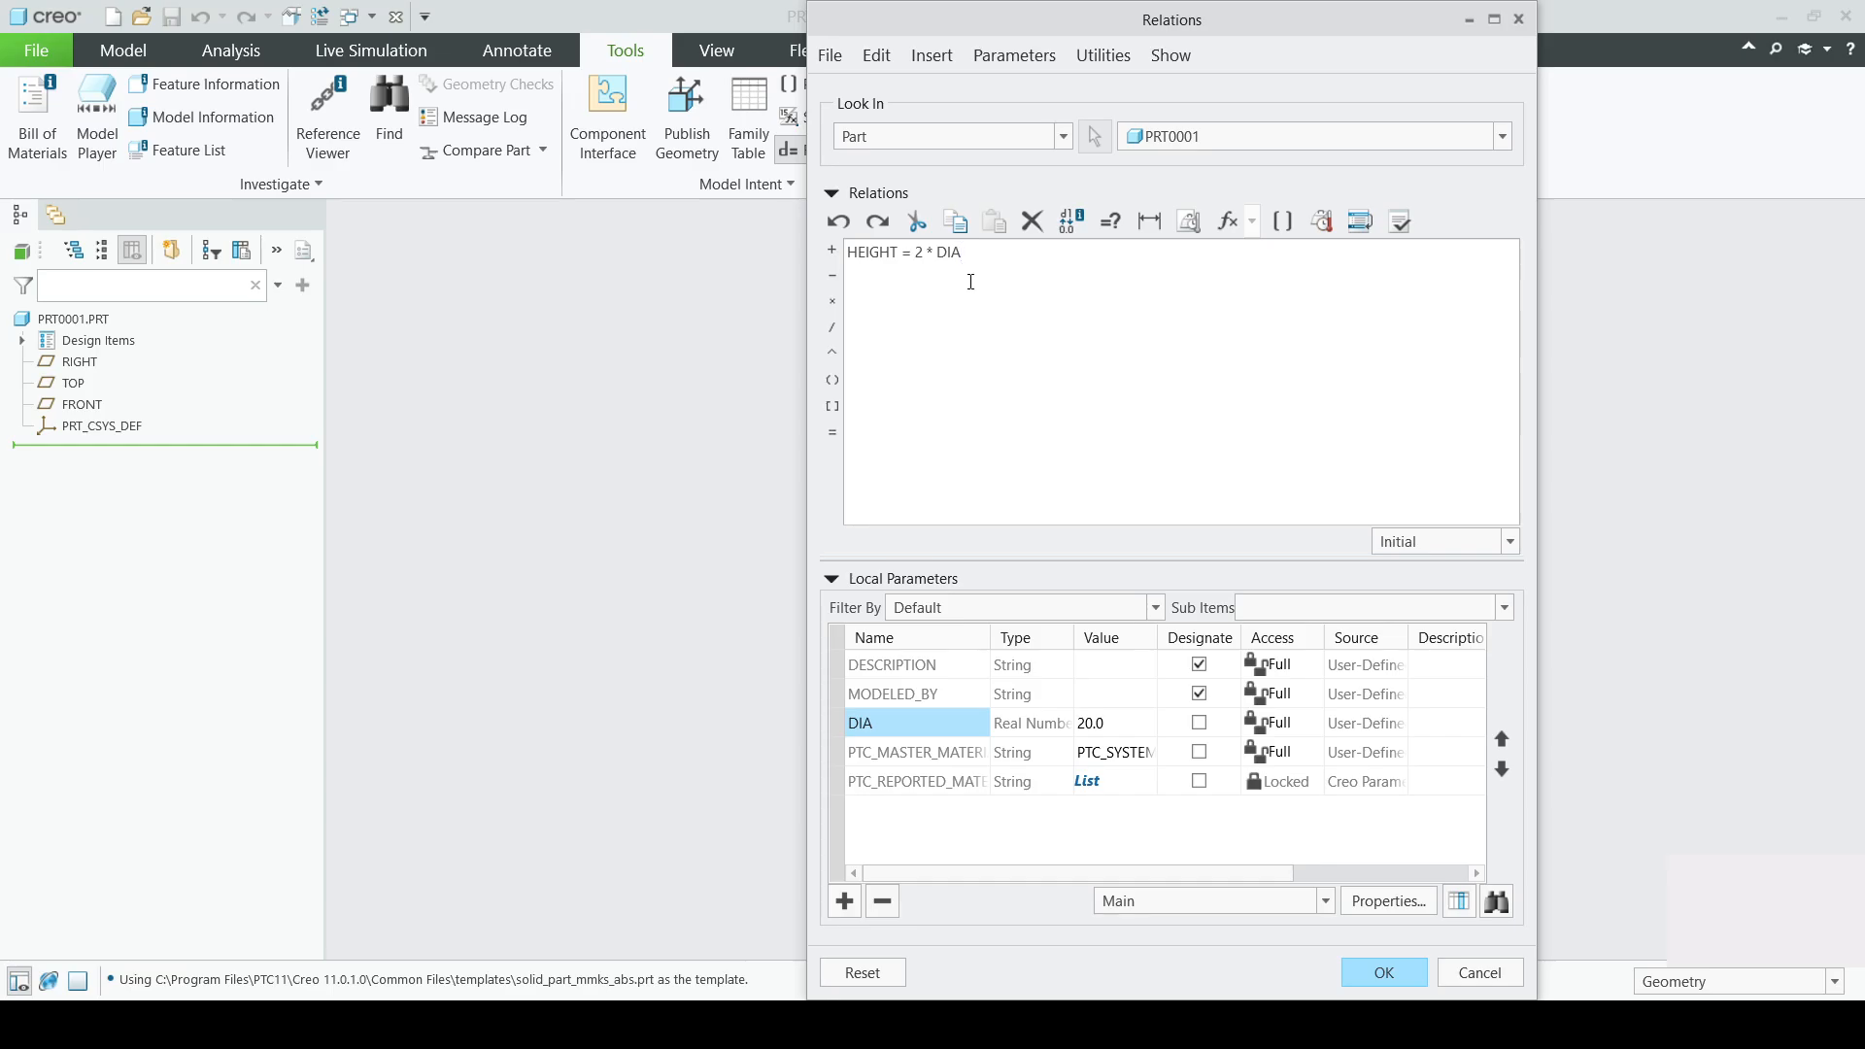
# - Verify the relation HEIGHT = 2 * DIA and apply it to the part
pyautogui.click(1403, 224)
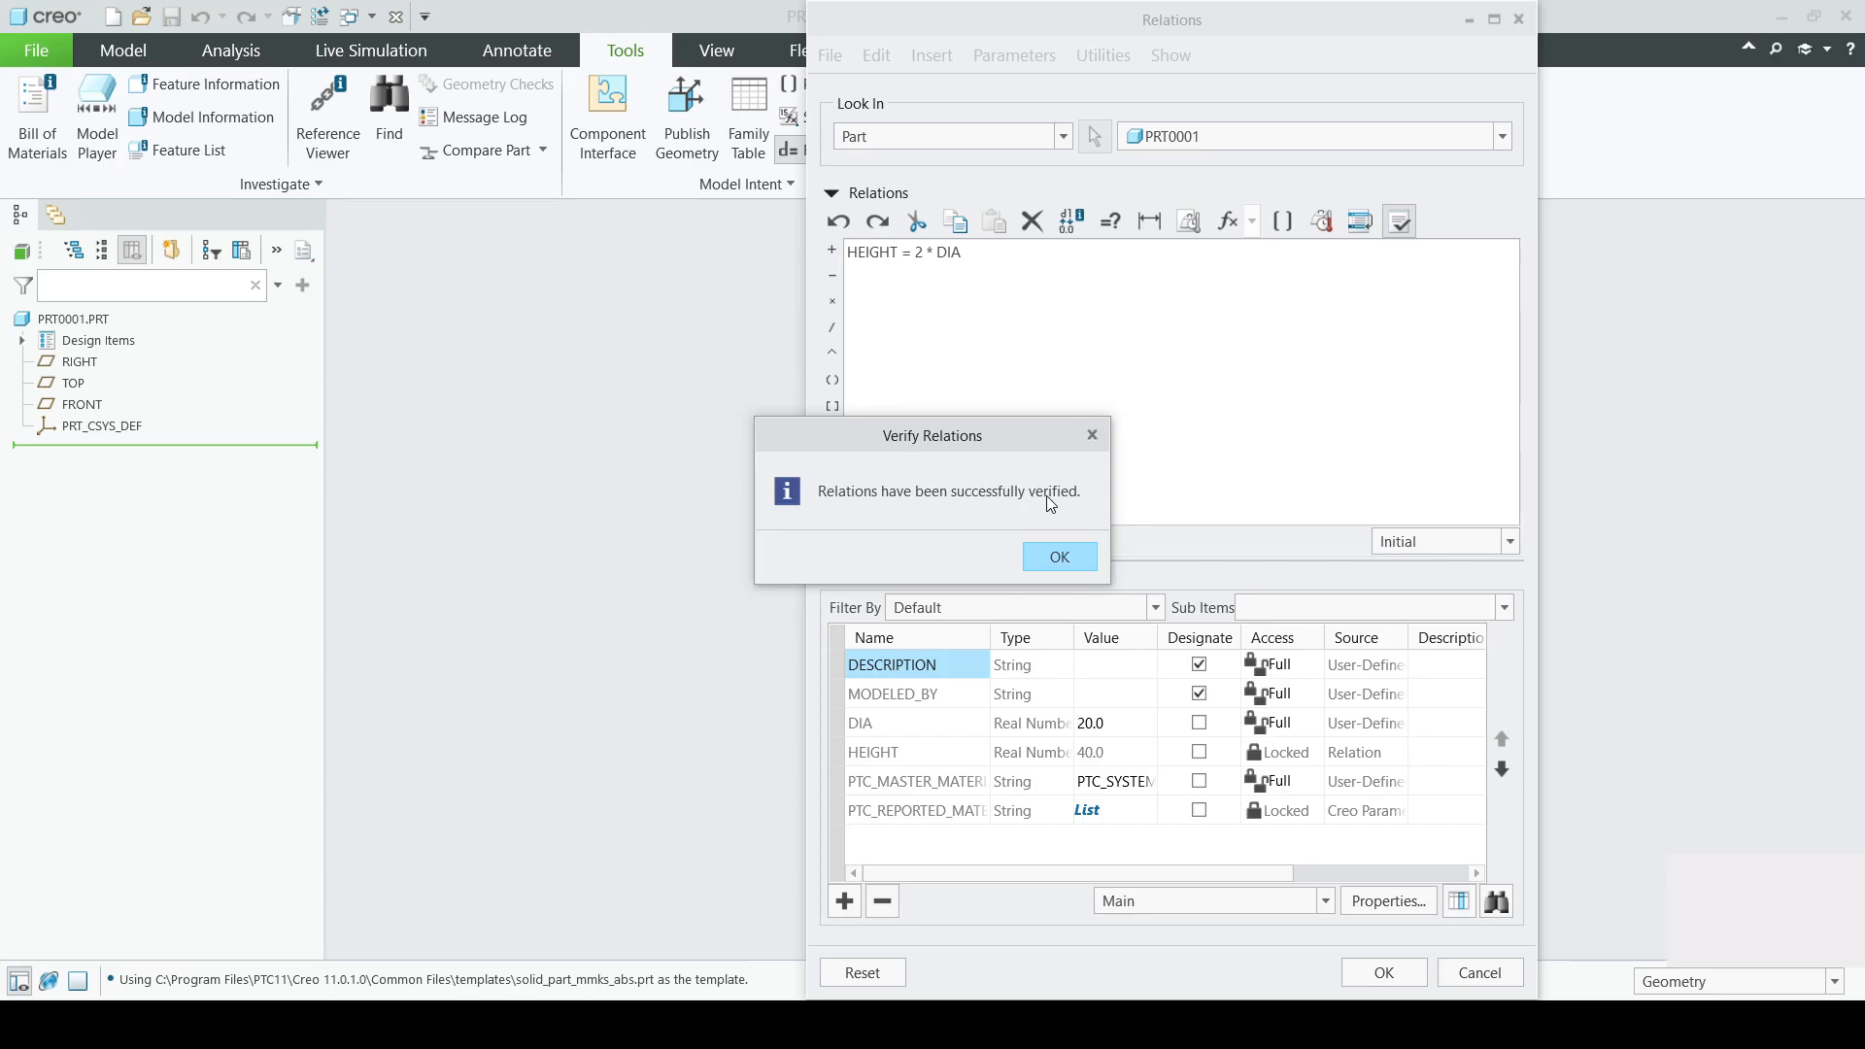
pyautogui.click(1061, 568)
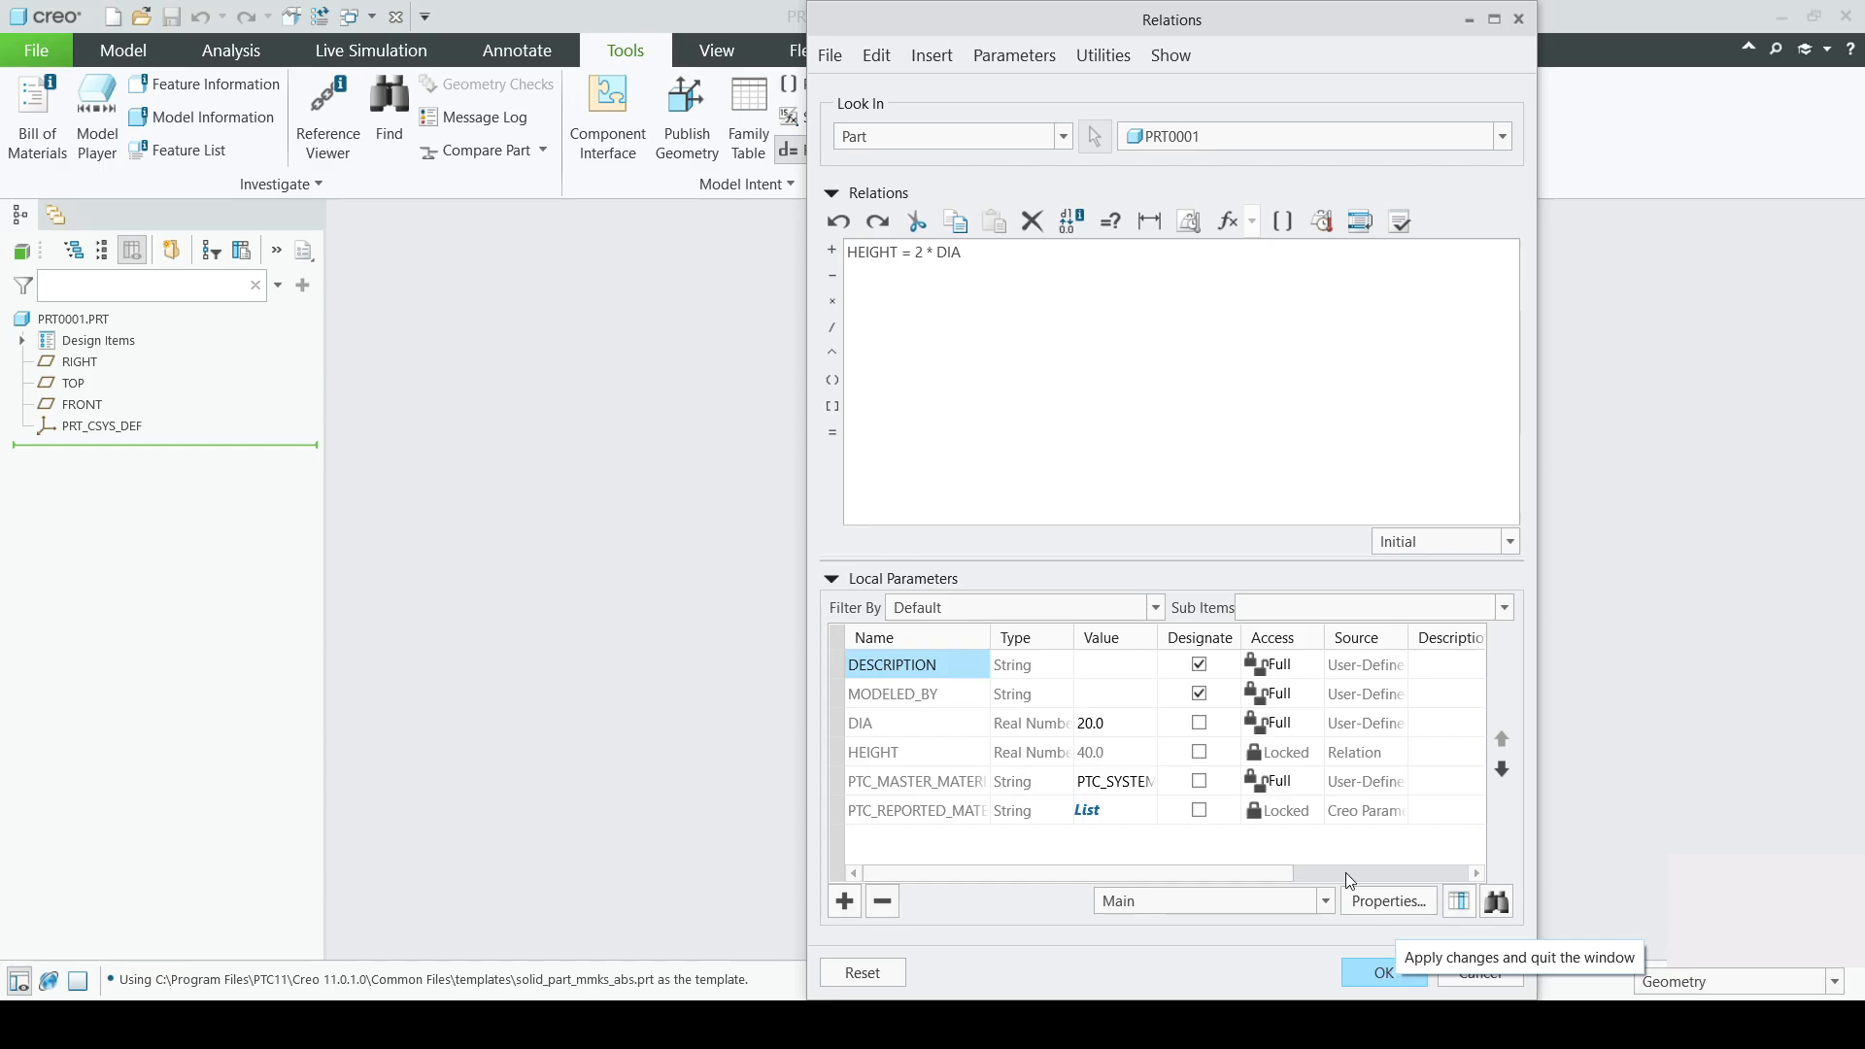
pyautogui.click(1383, 974)
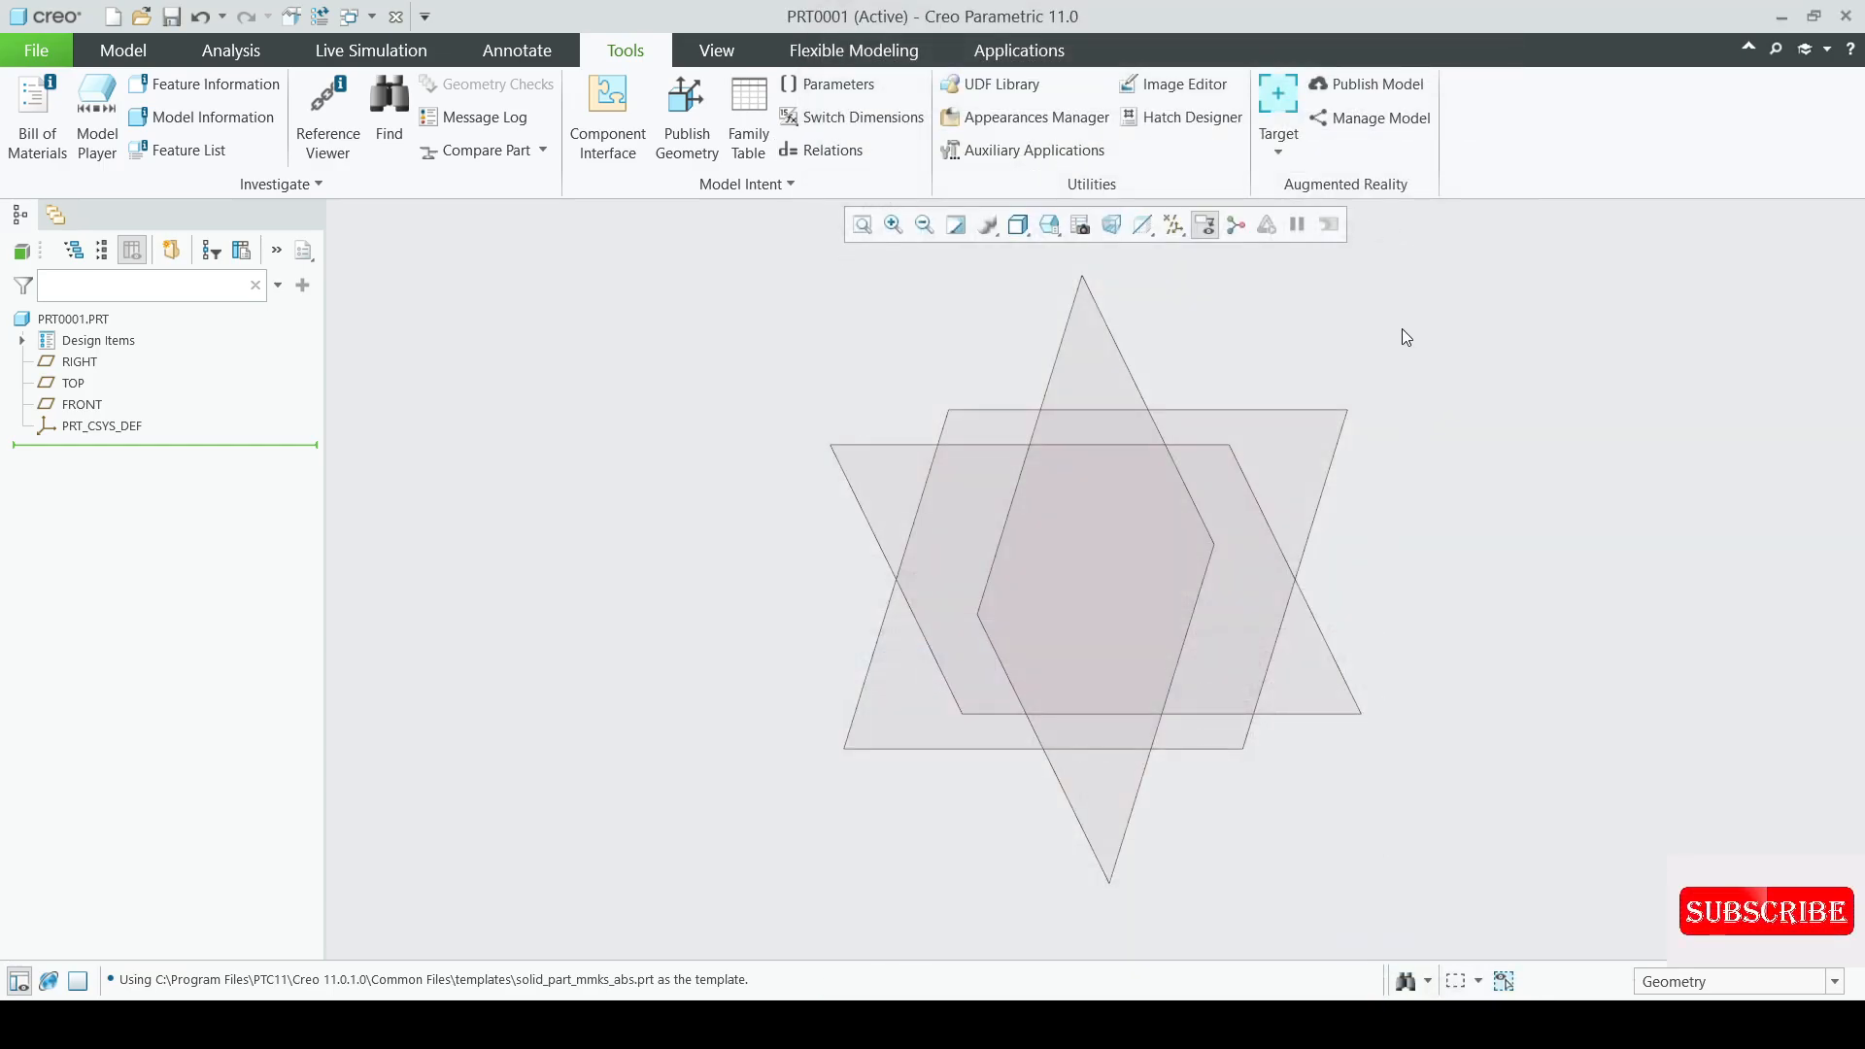
# - Start a solid Extrude on the TOP plane and sketch a circle about 274 mm in diameter centred on the origin
pyautogui.click(103, 70)
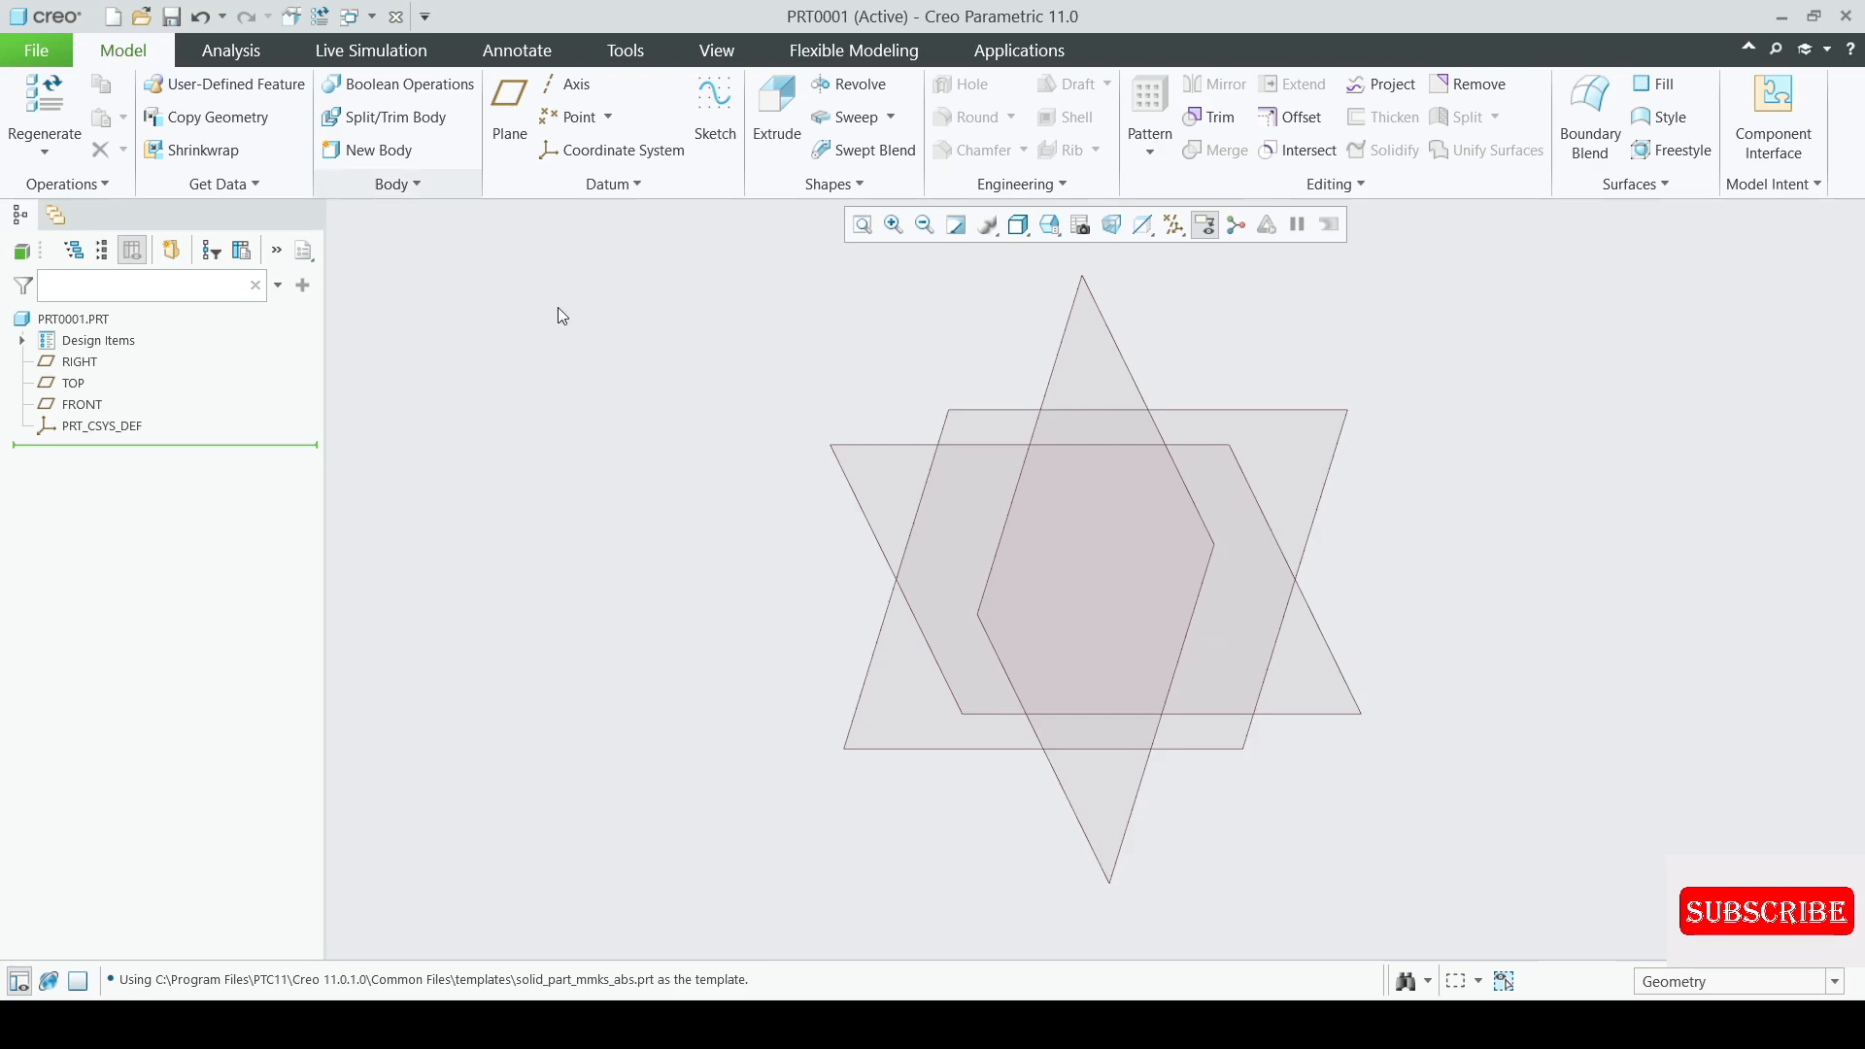
pyautogui.click(777, 143)
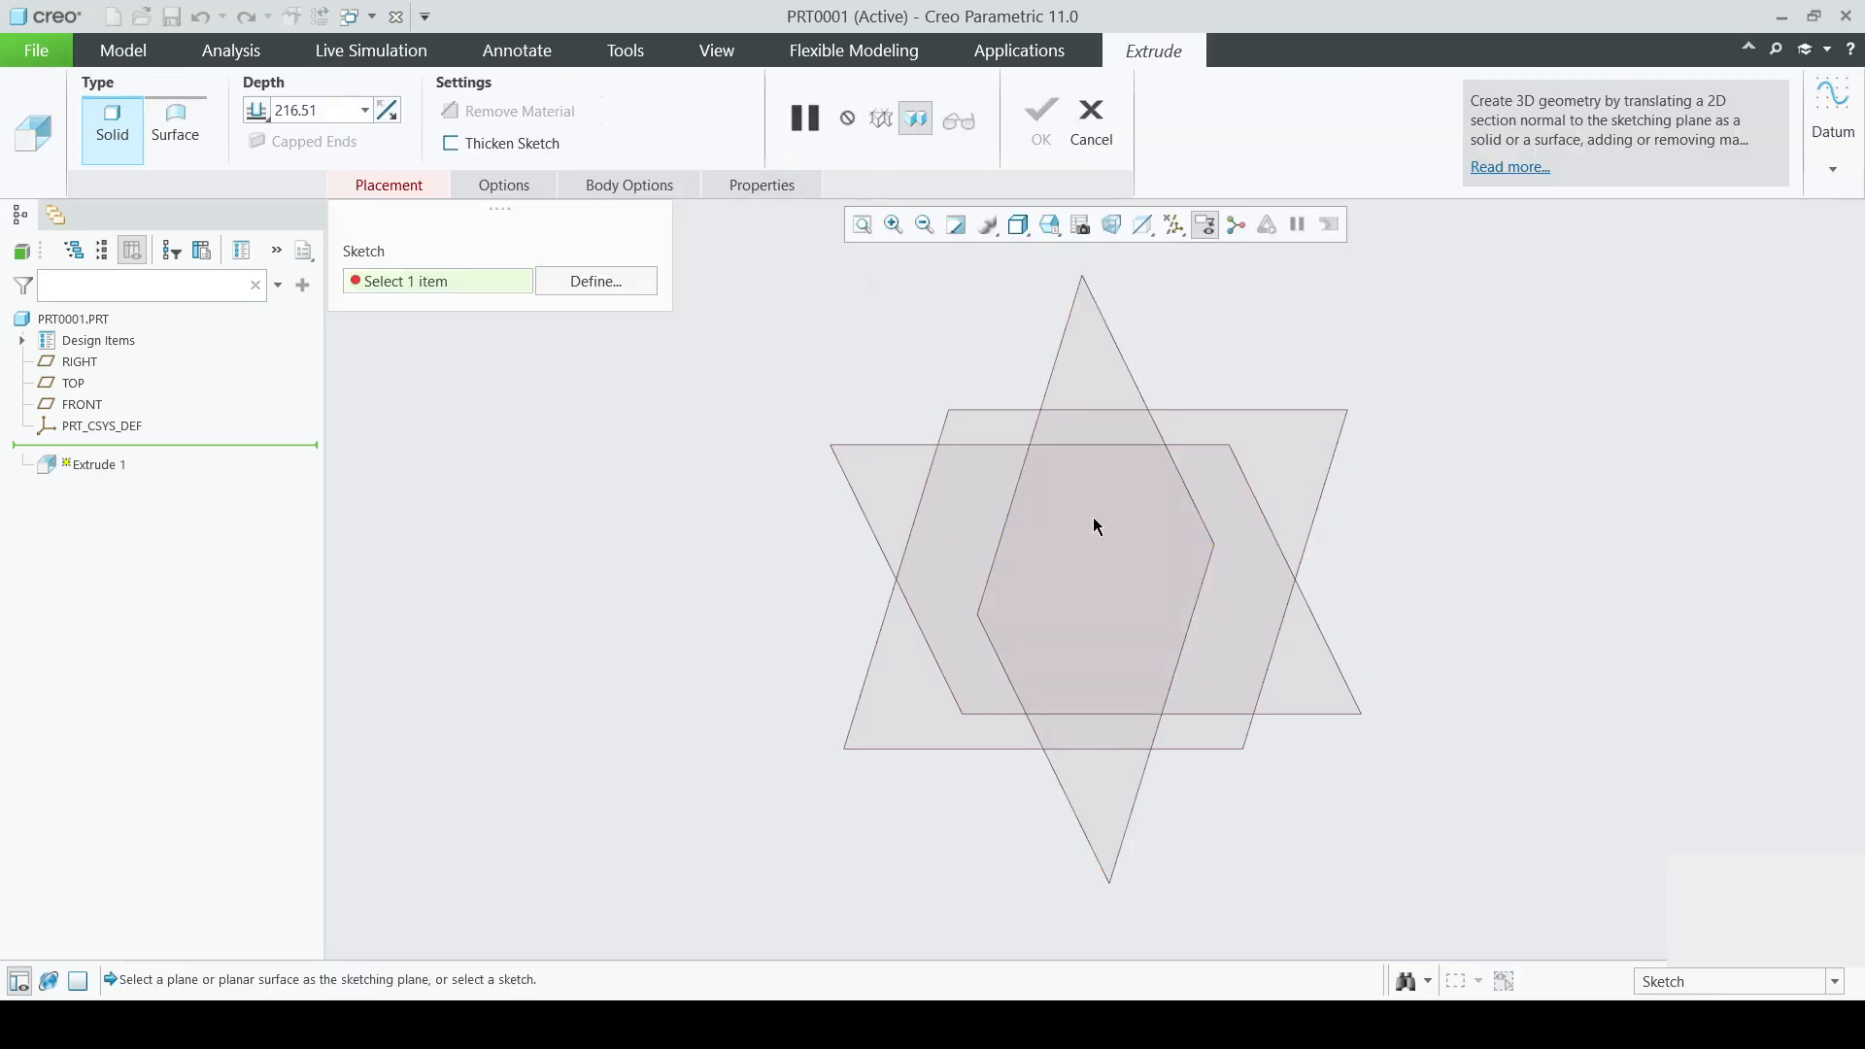
pyautogui.click(995, 412)
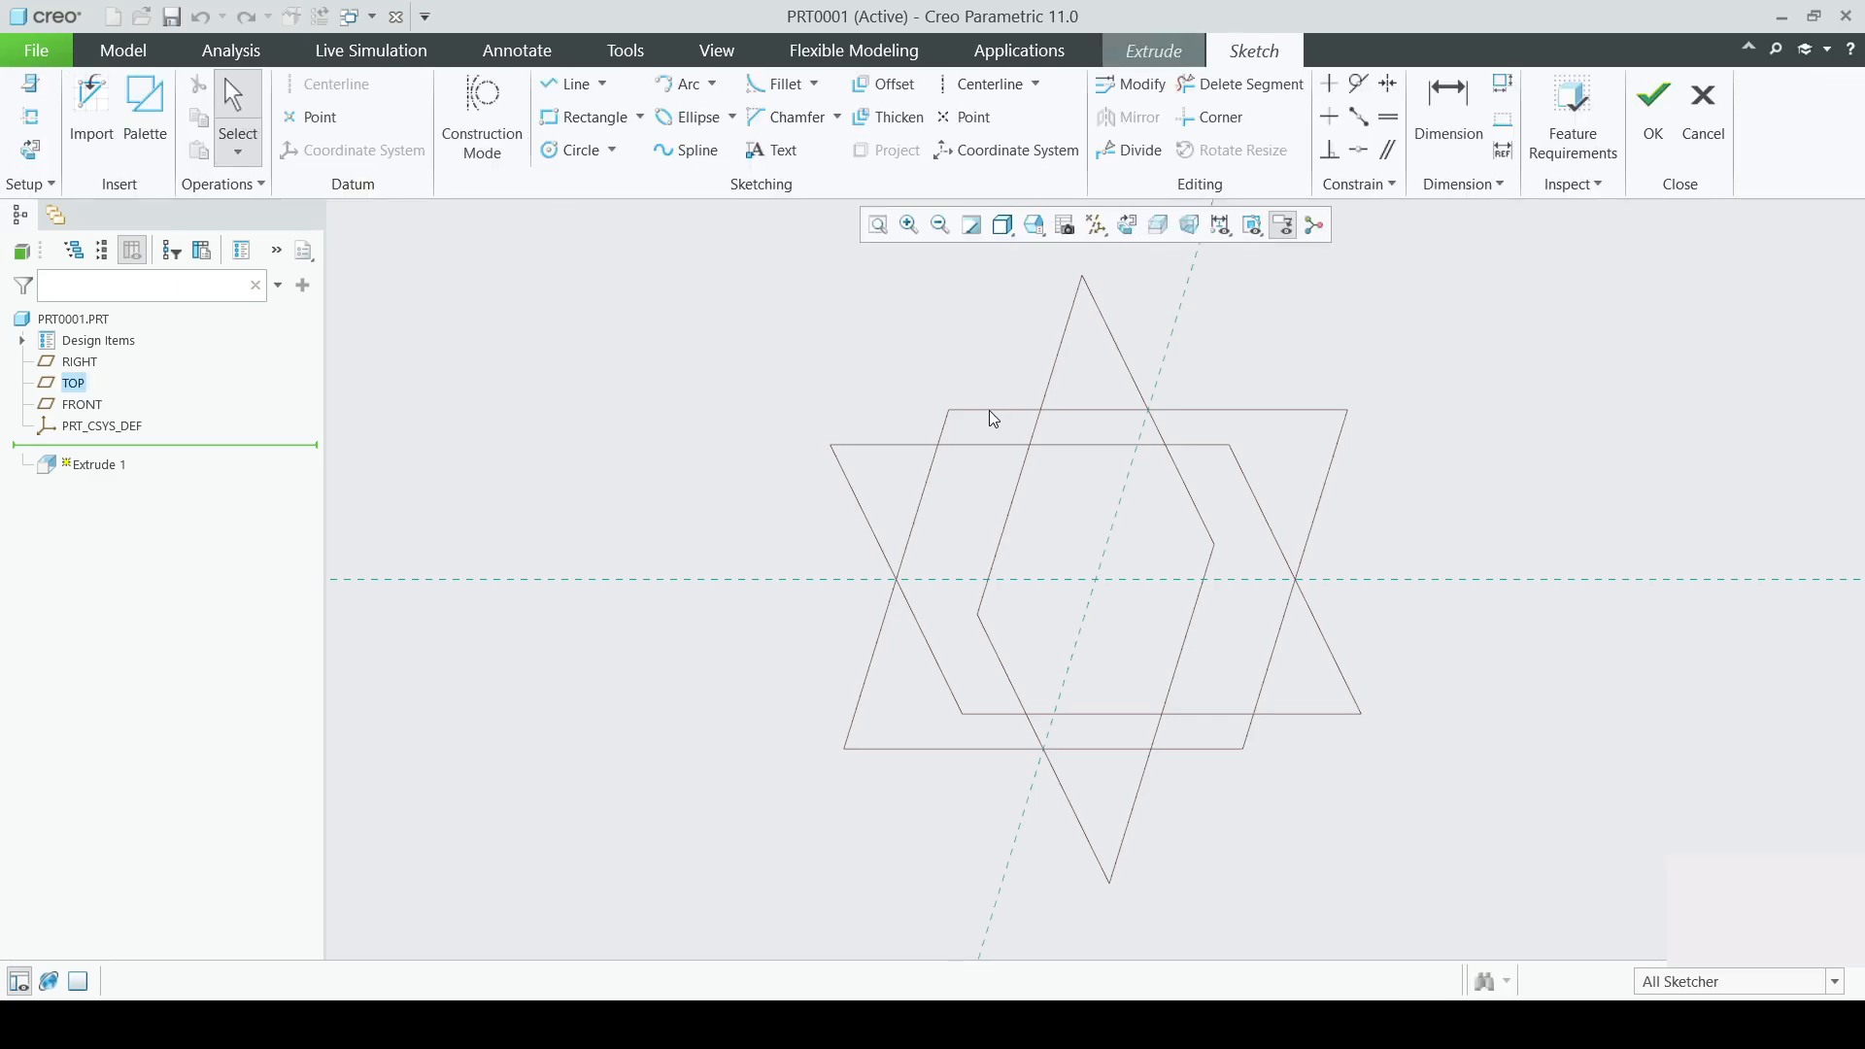
pyautogui.click(577, 152)
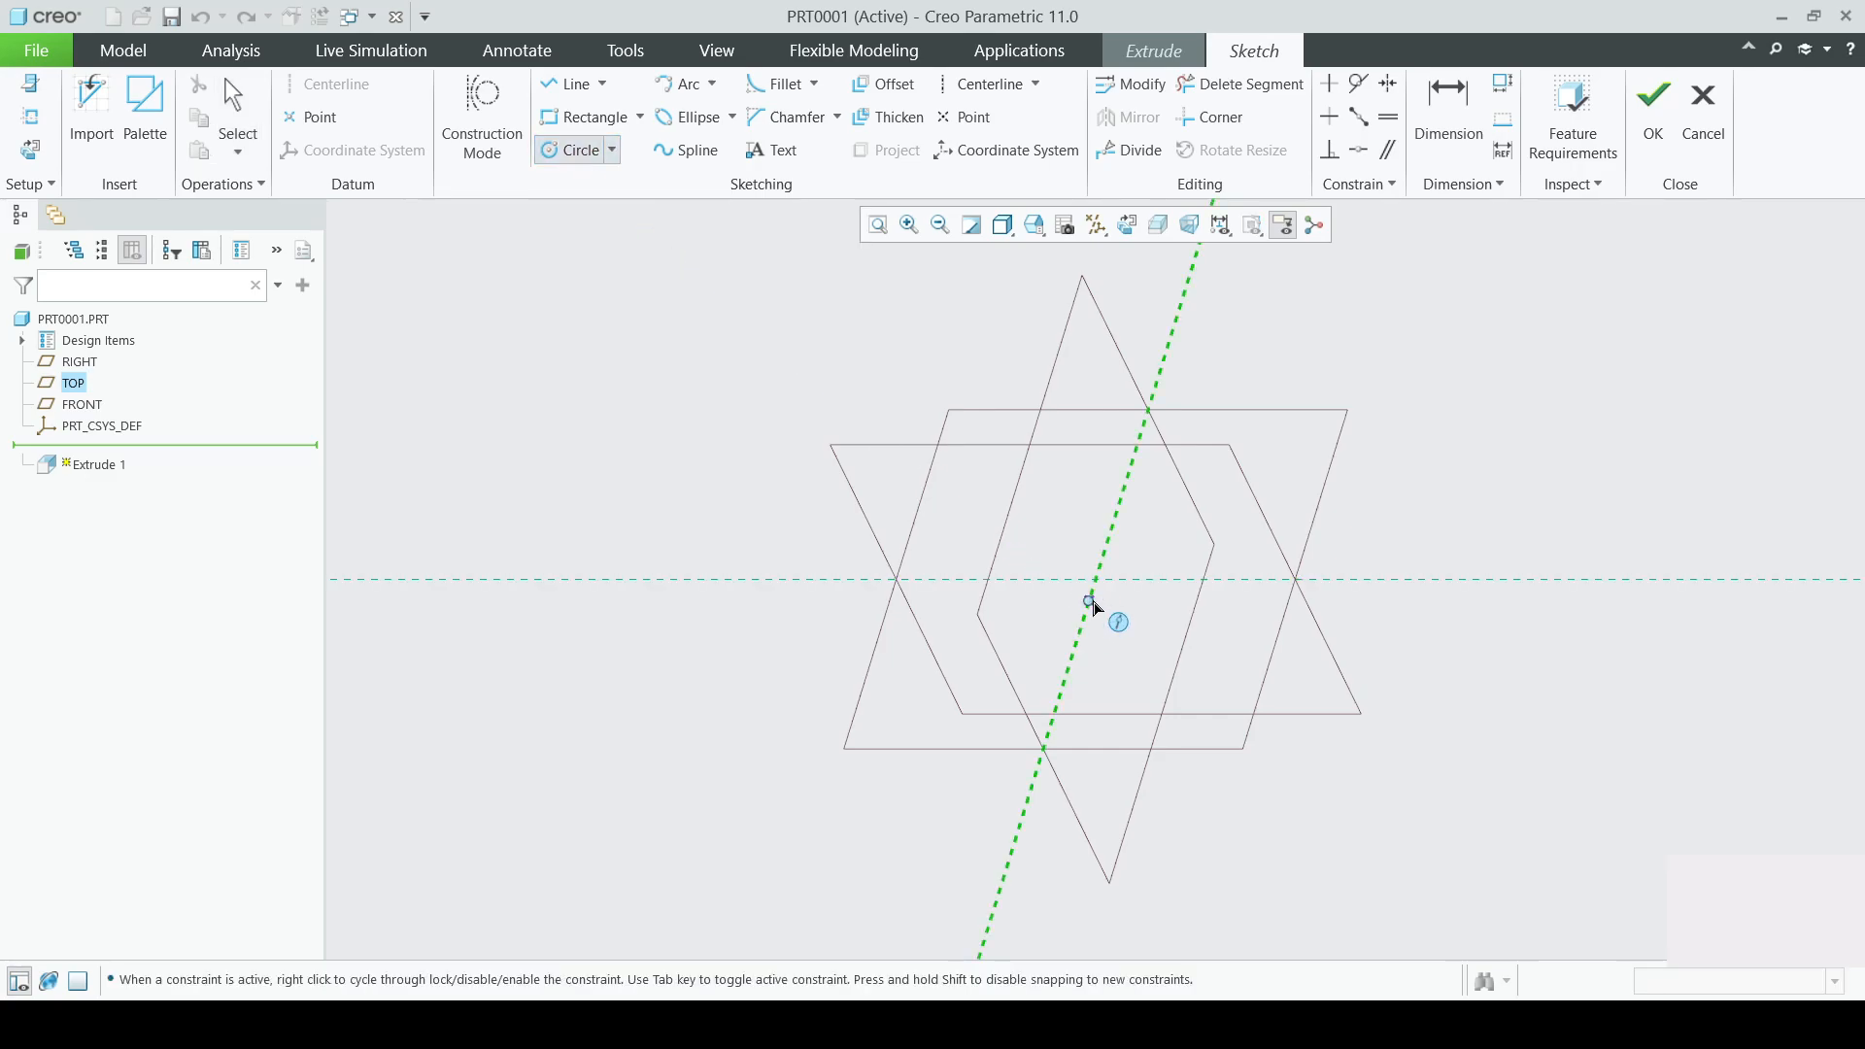
pyautogui.click(1097, 582)
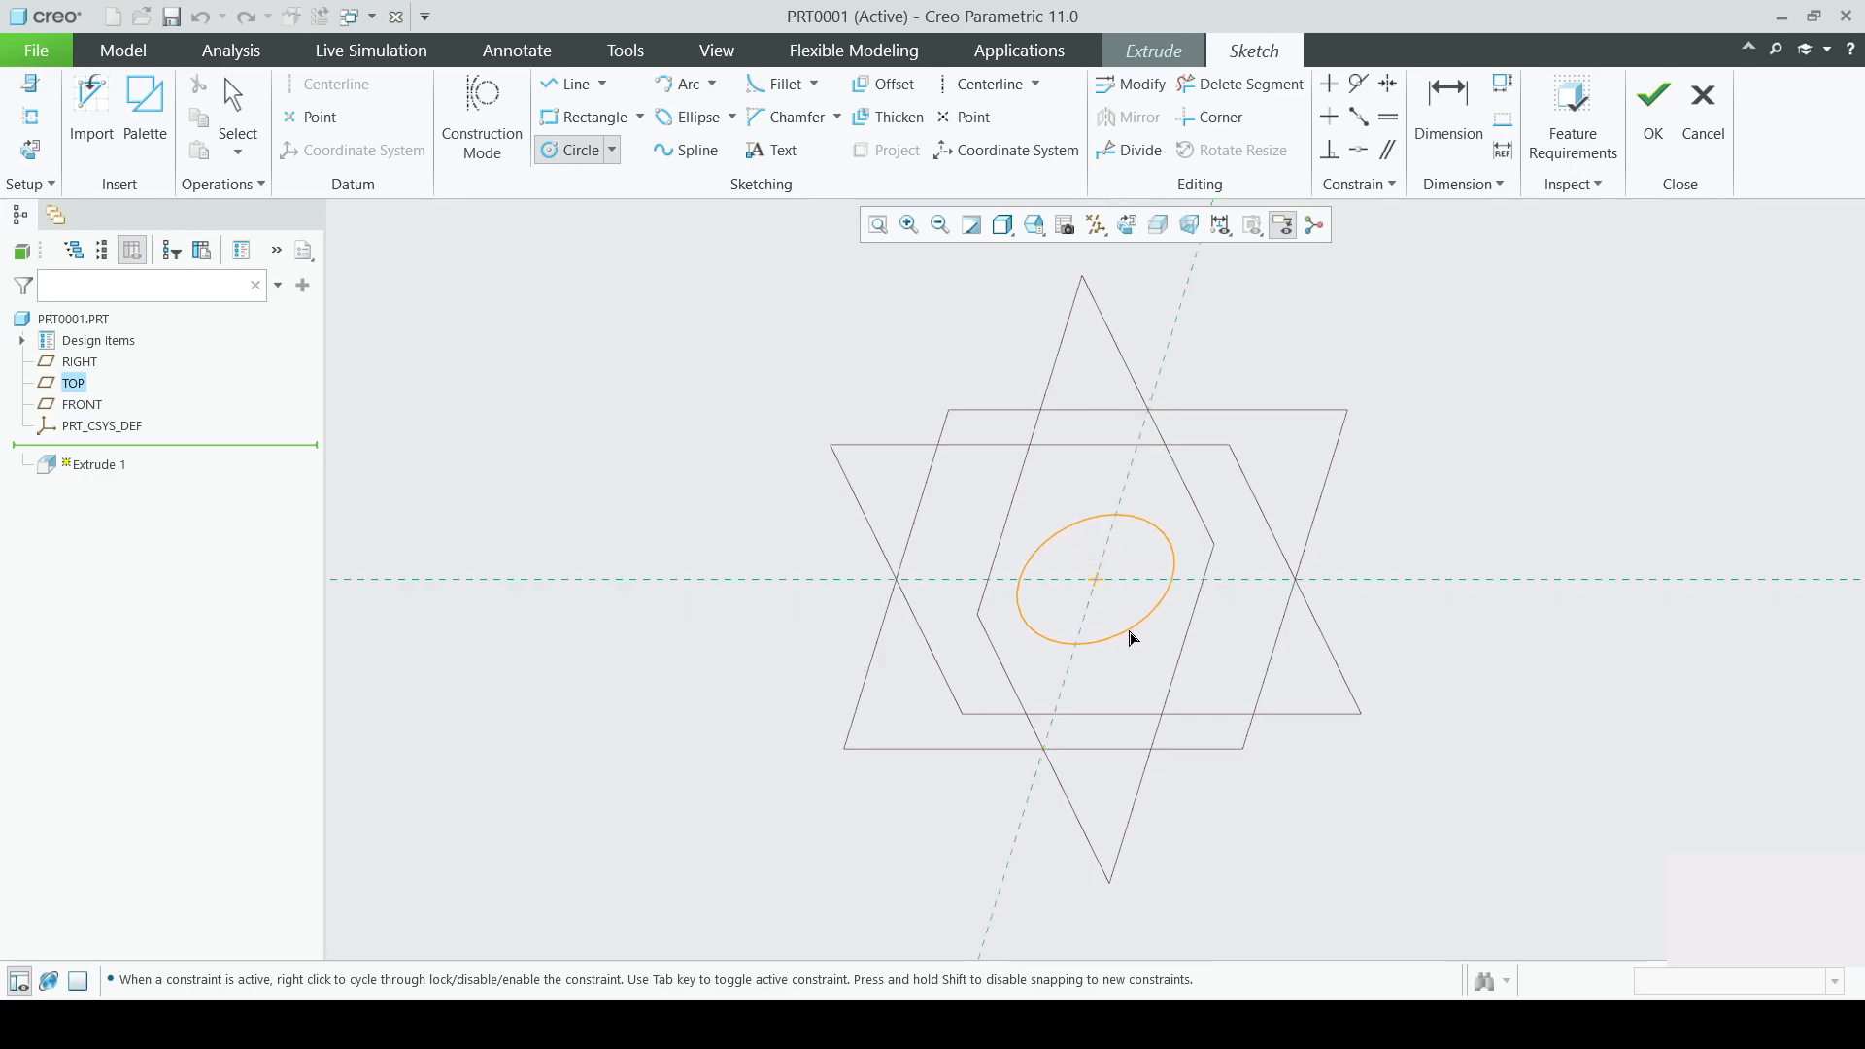
pyautogui.click(1148, 655)
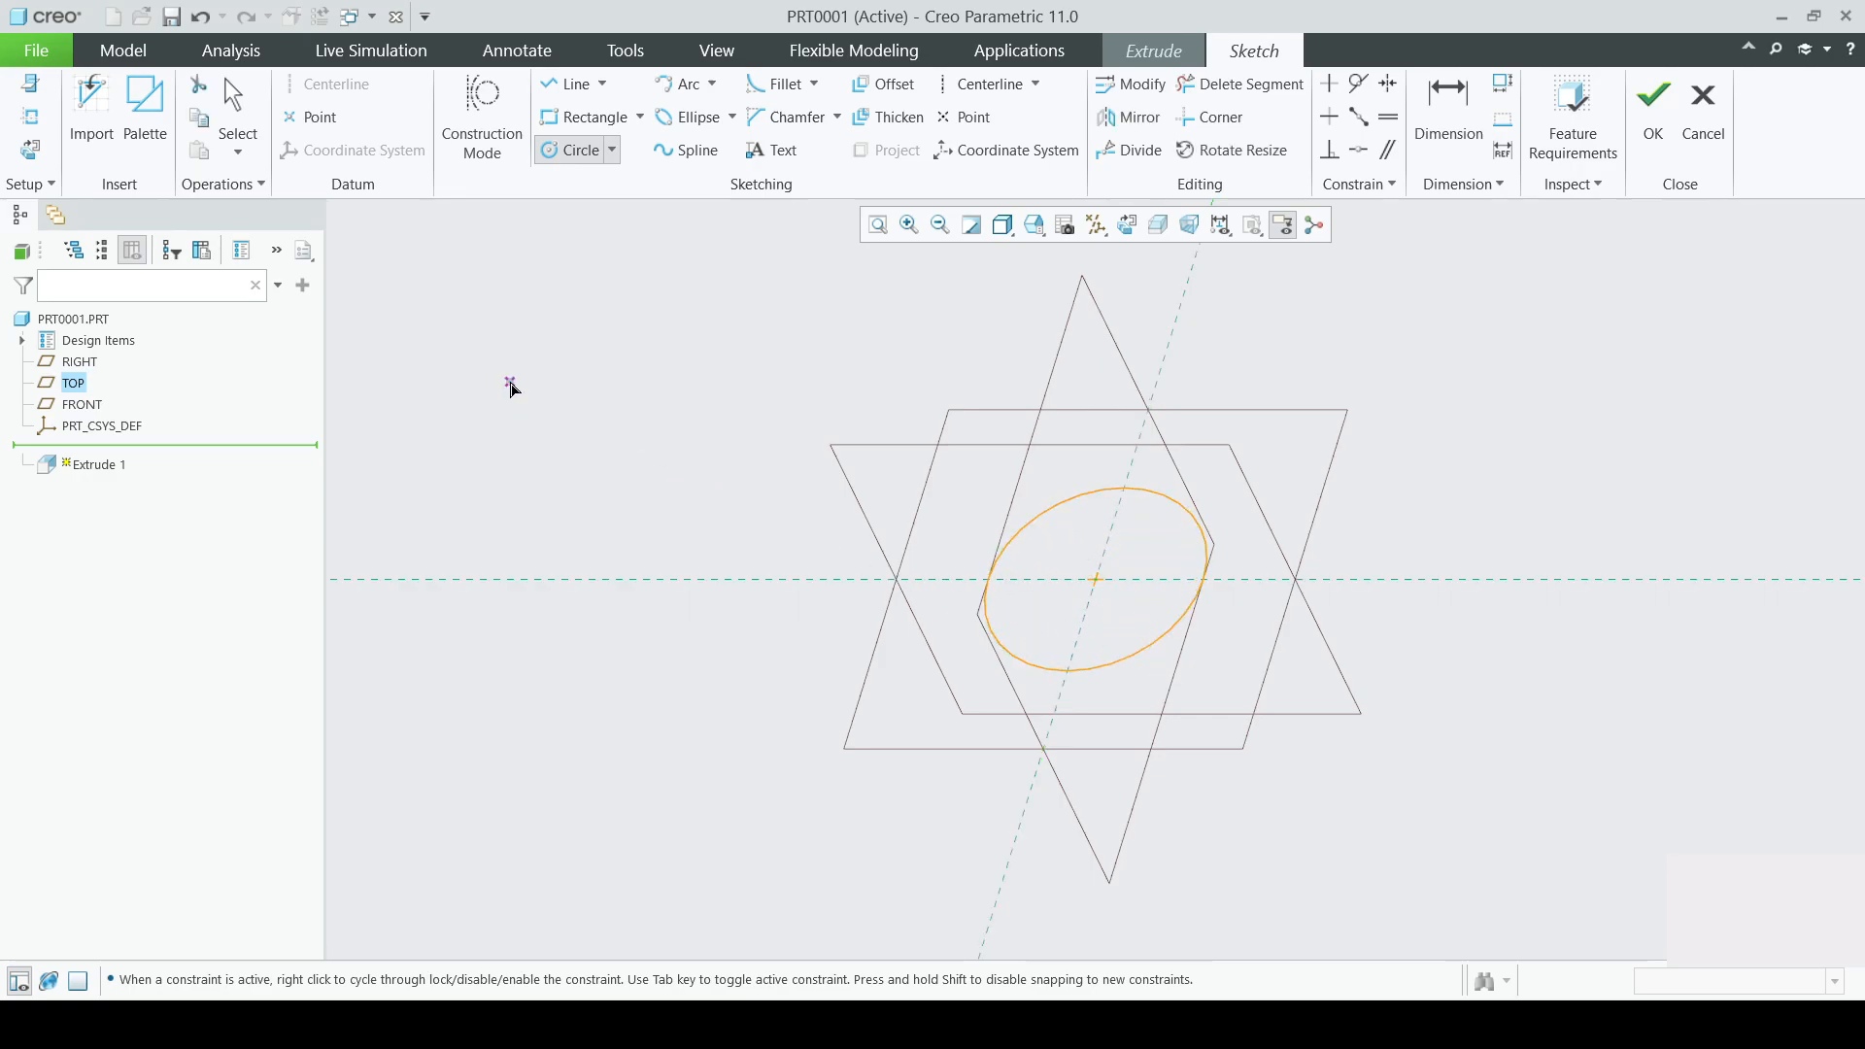
pyautogui.click(231, 102)
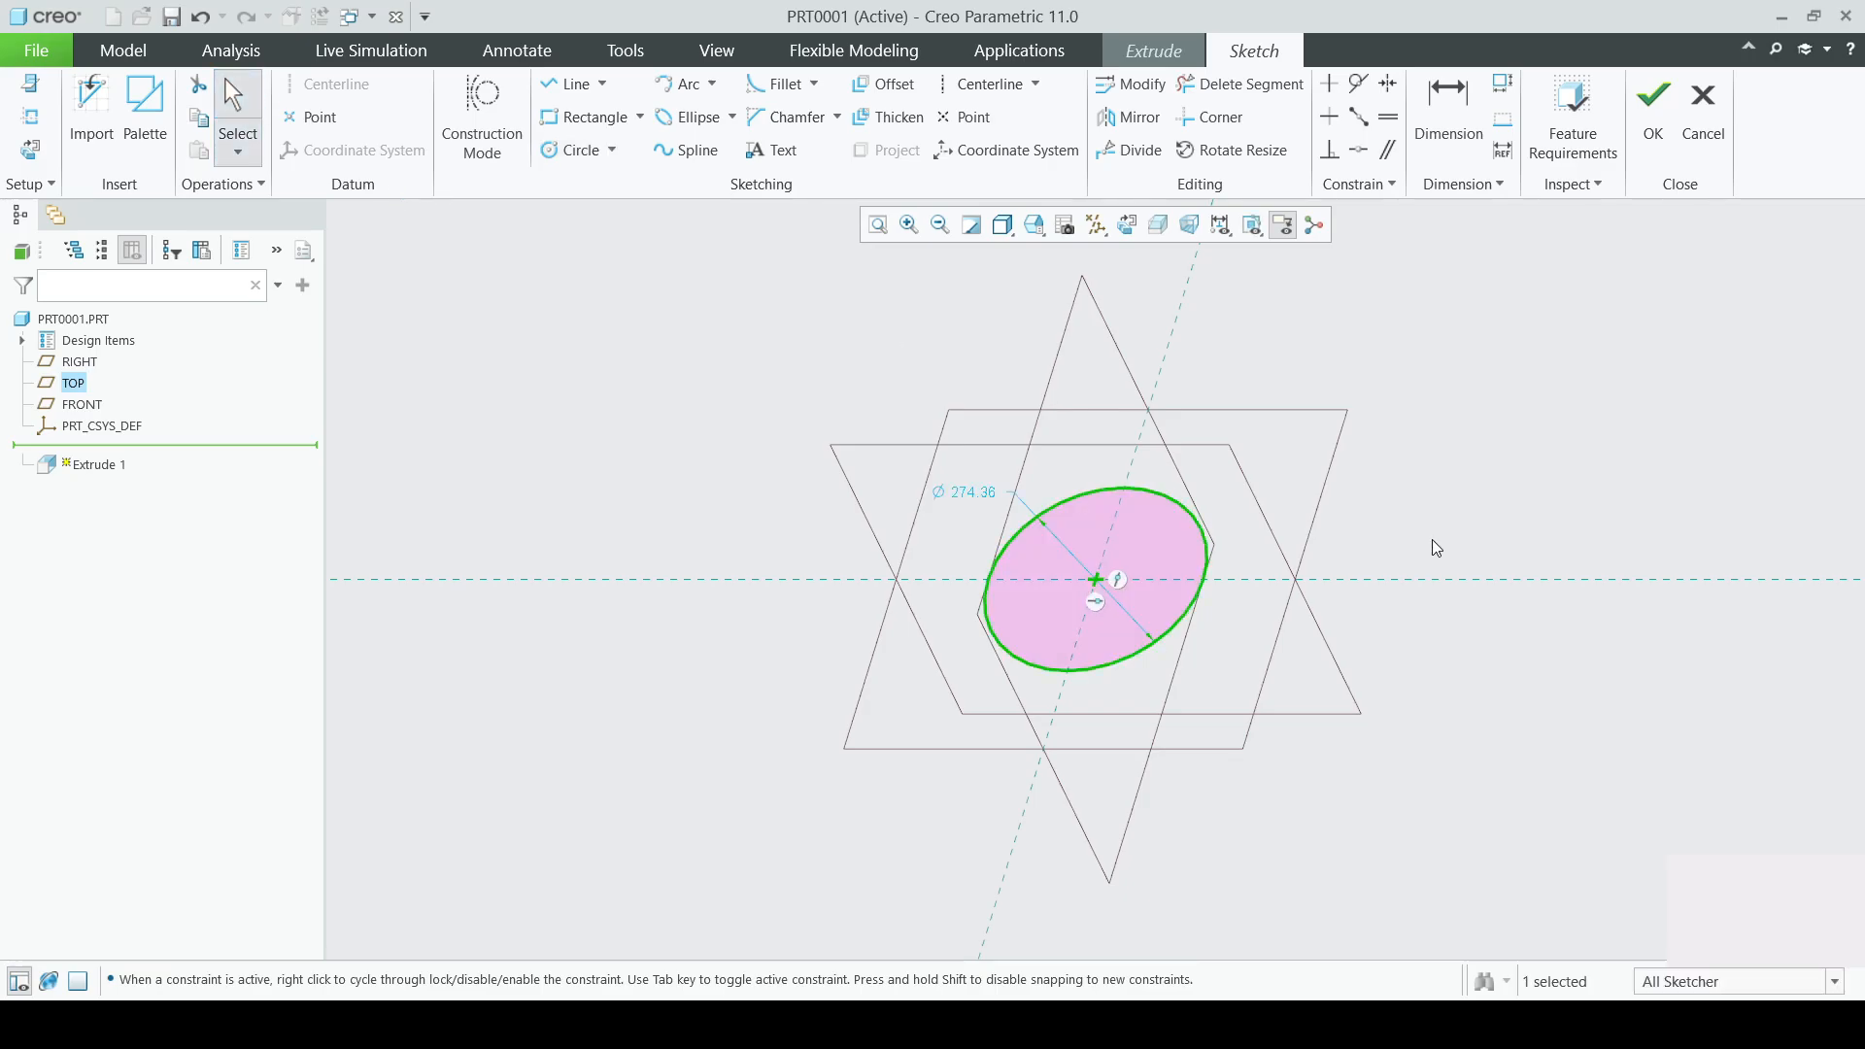
# - Set the circle's diameter to the parameter DIA and accept adding the relation sd0 = DIA
pyautogui.doubleClick(974, 501)
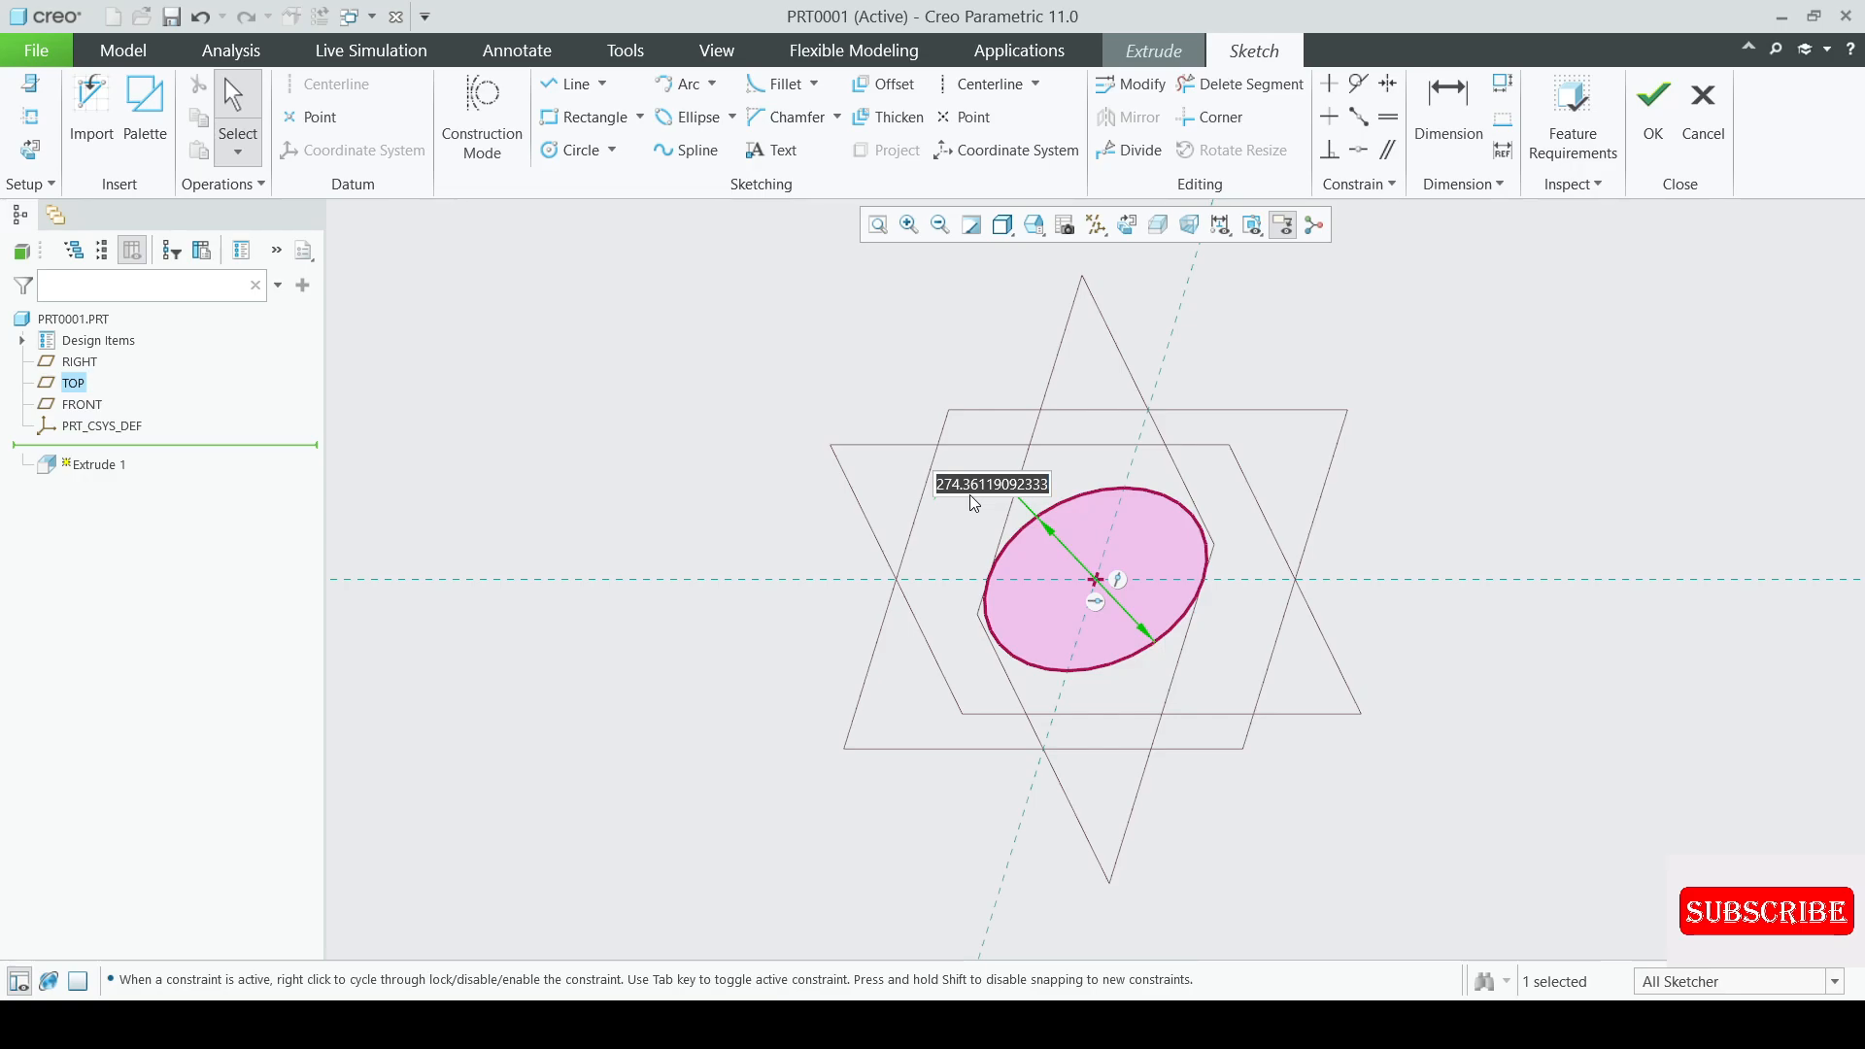
pyautogui.write('DI')
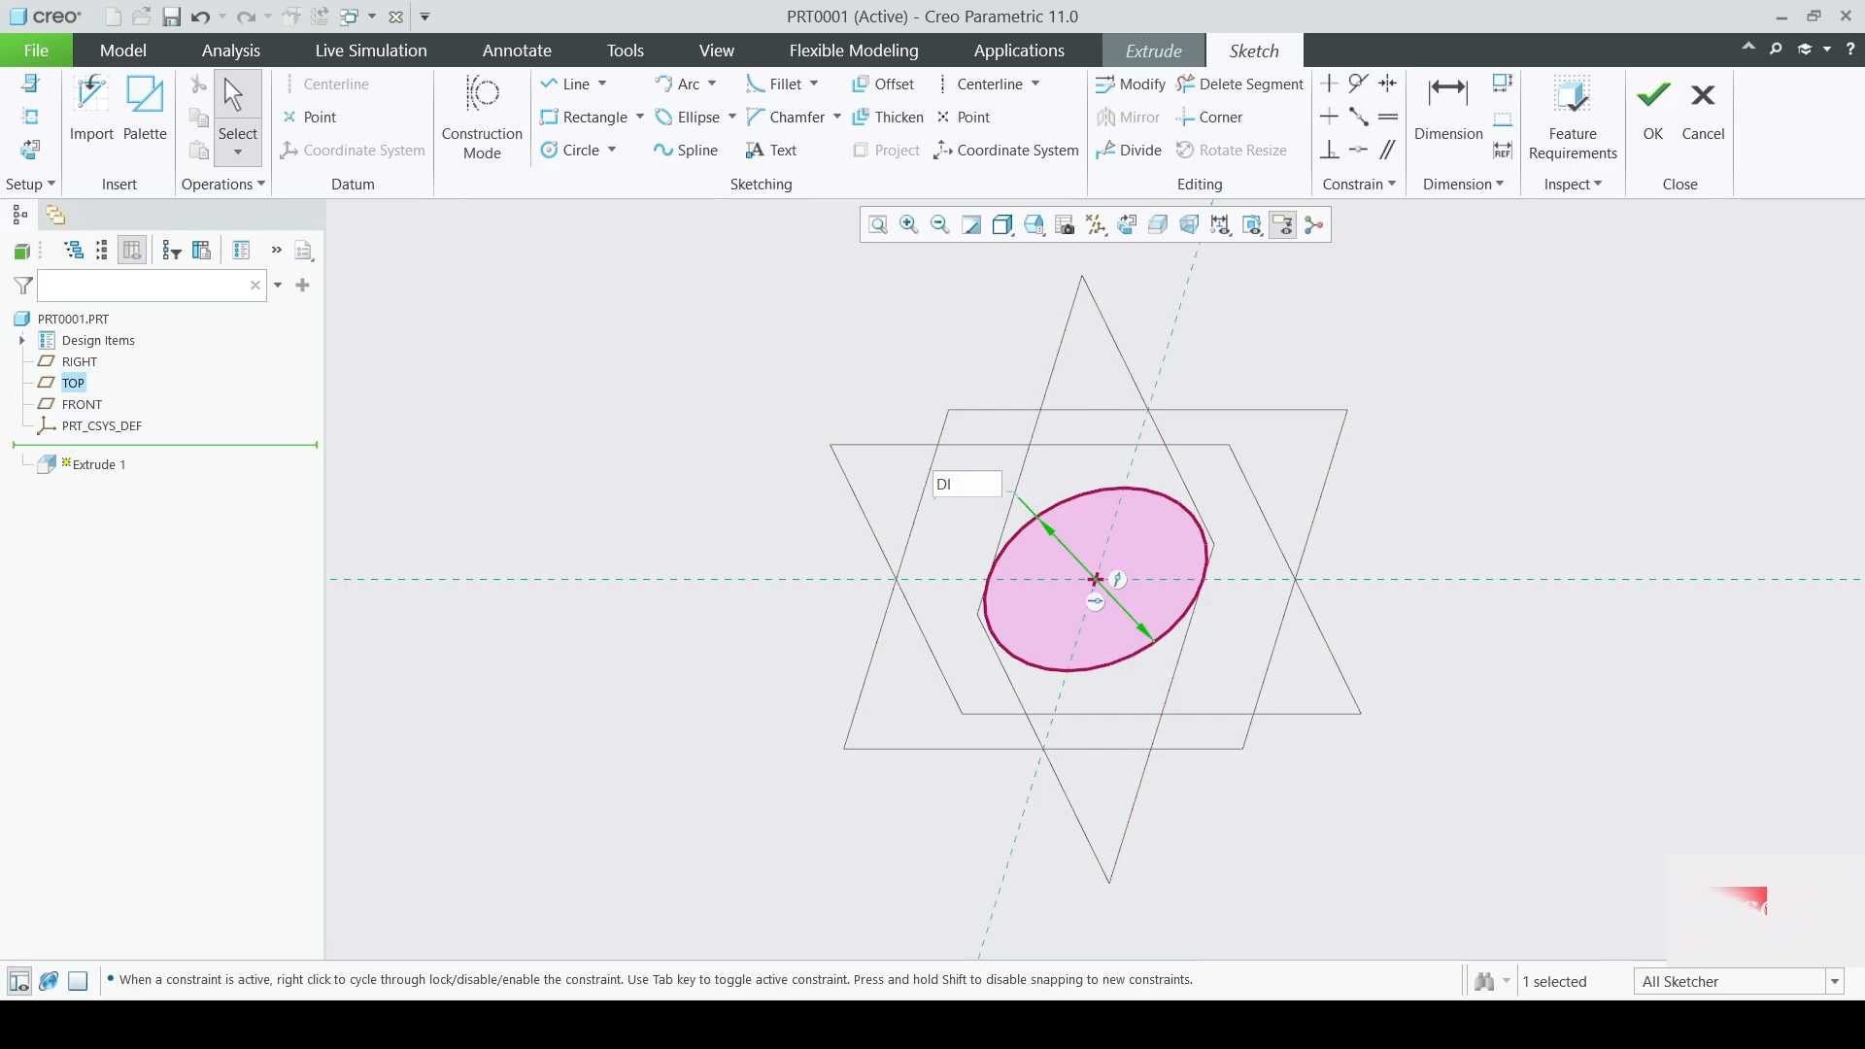
pyautogui.write('A')
pyautogui.press('Return')
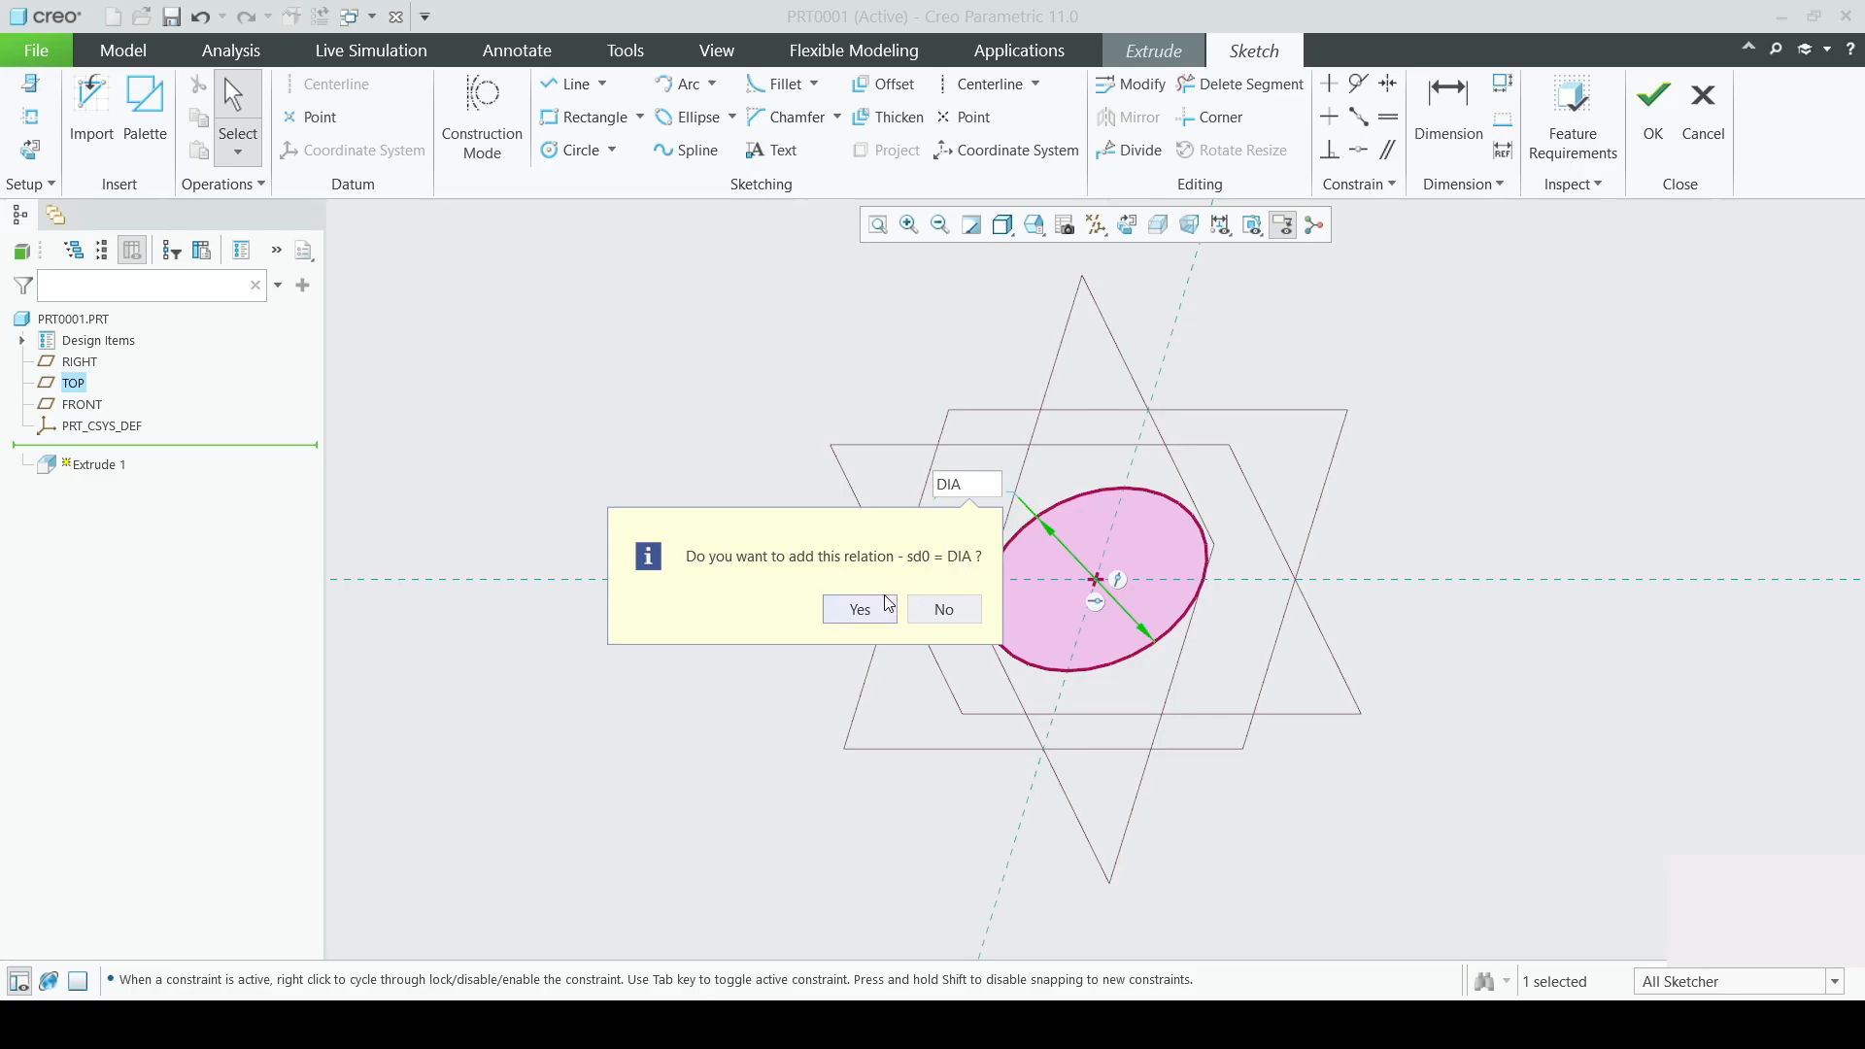
pyautogui.click(859, 612)
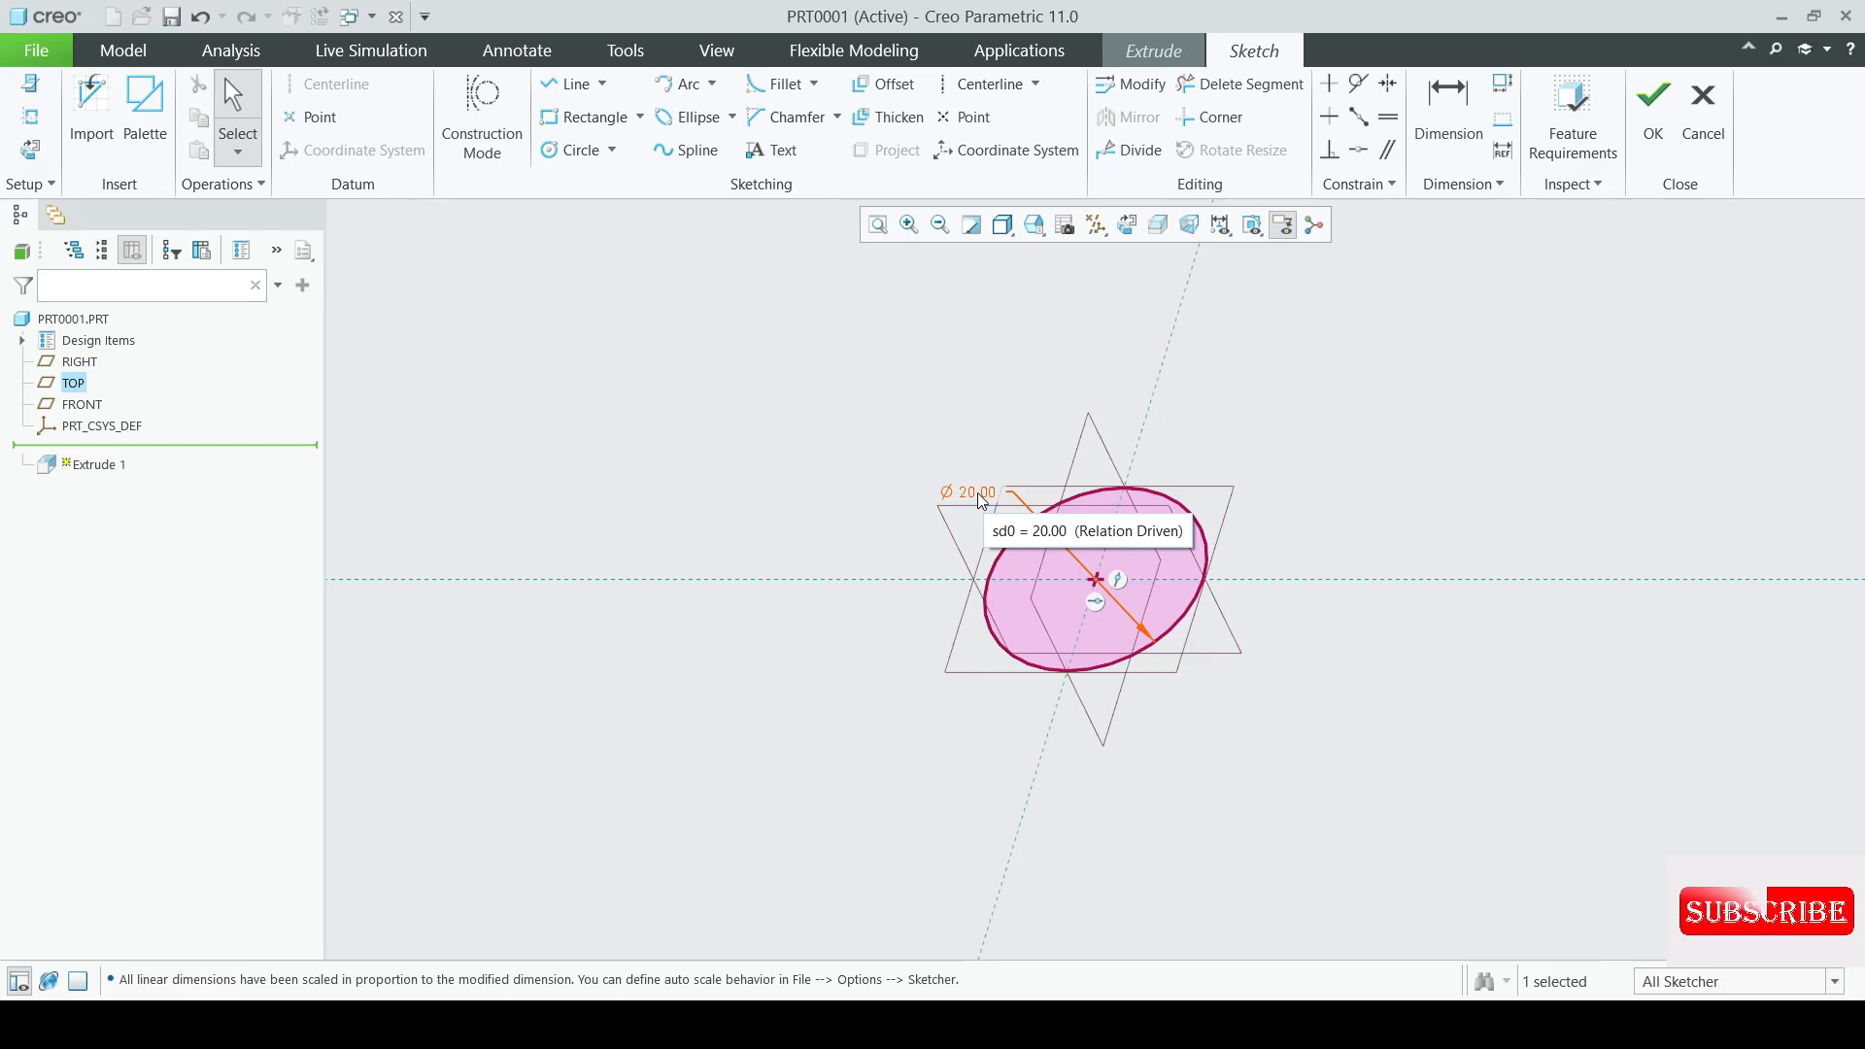
# - Try to edit the circle's relation-driven diameter, then finish the sketch
pyautogui.doubleClick(968, 495)
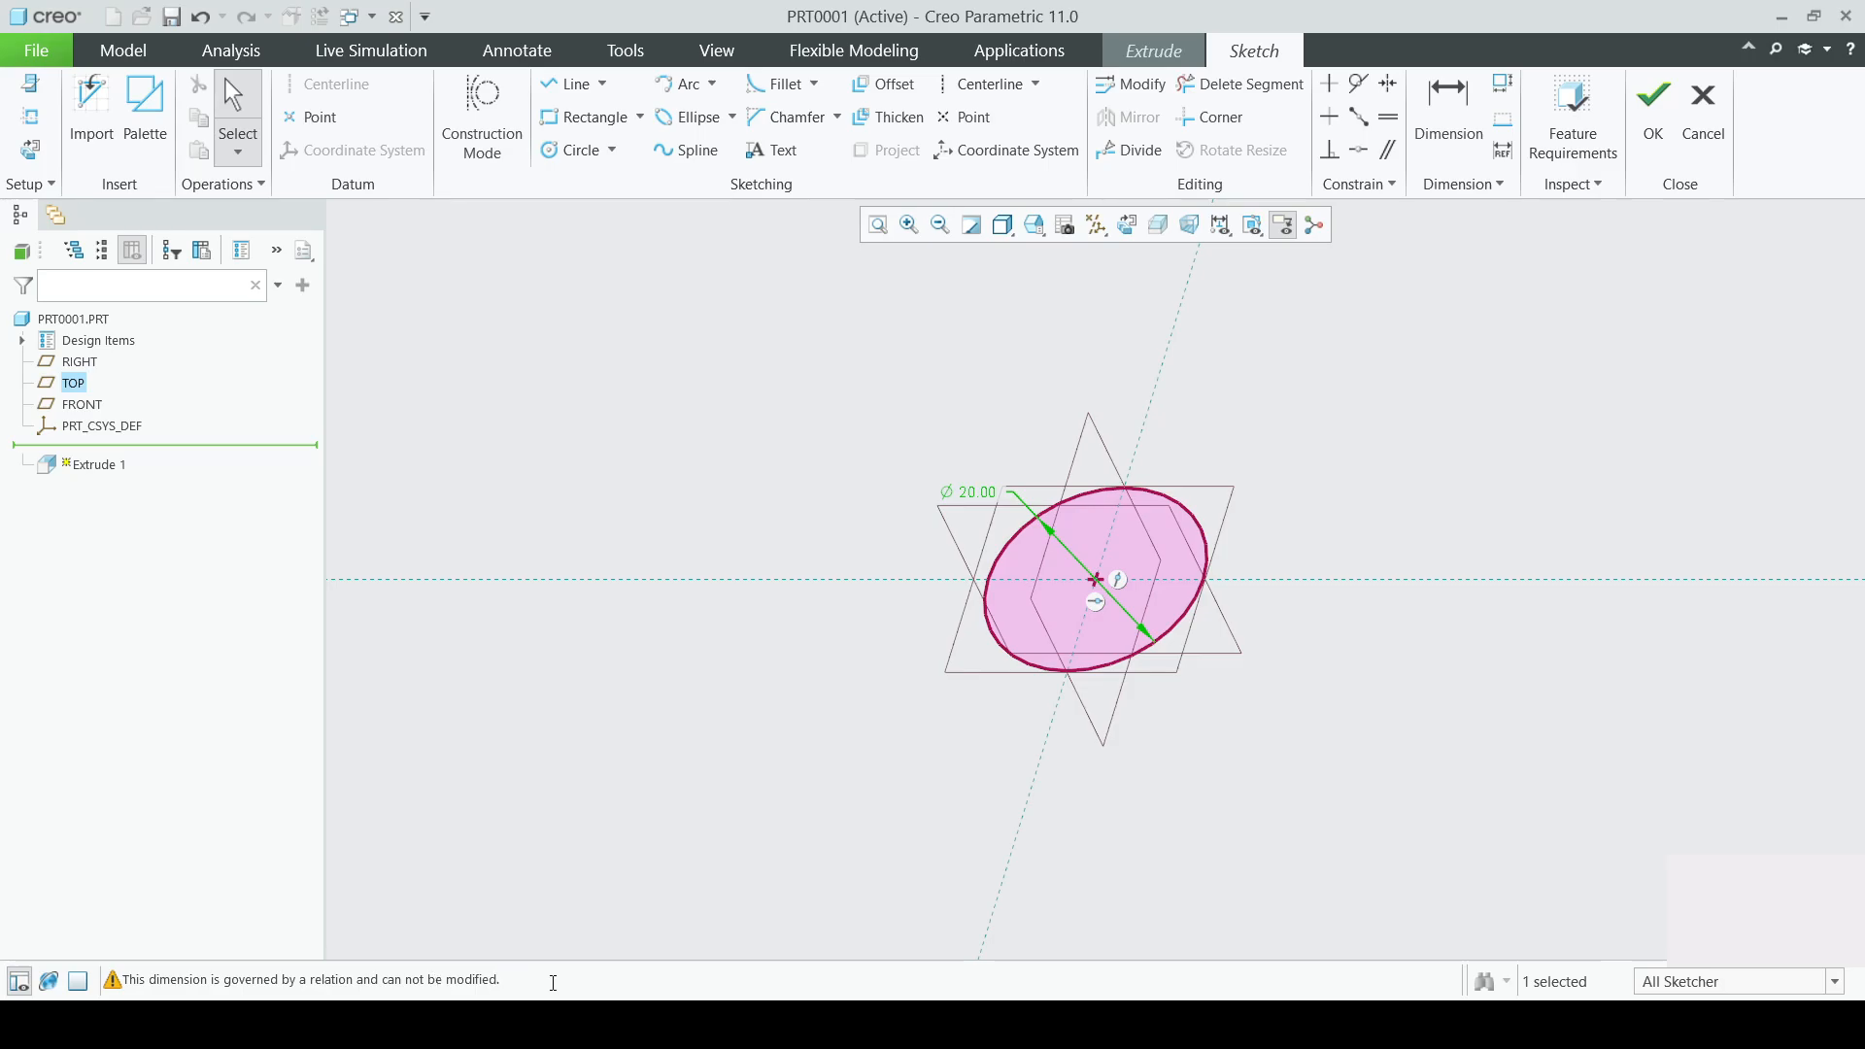
pyautogui.click(1354, 453)
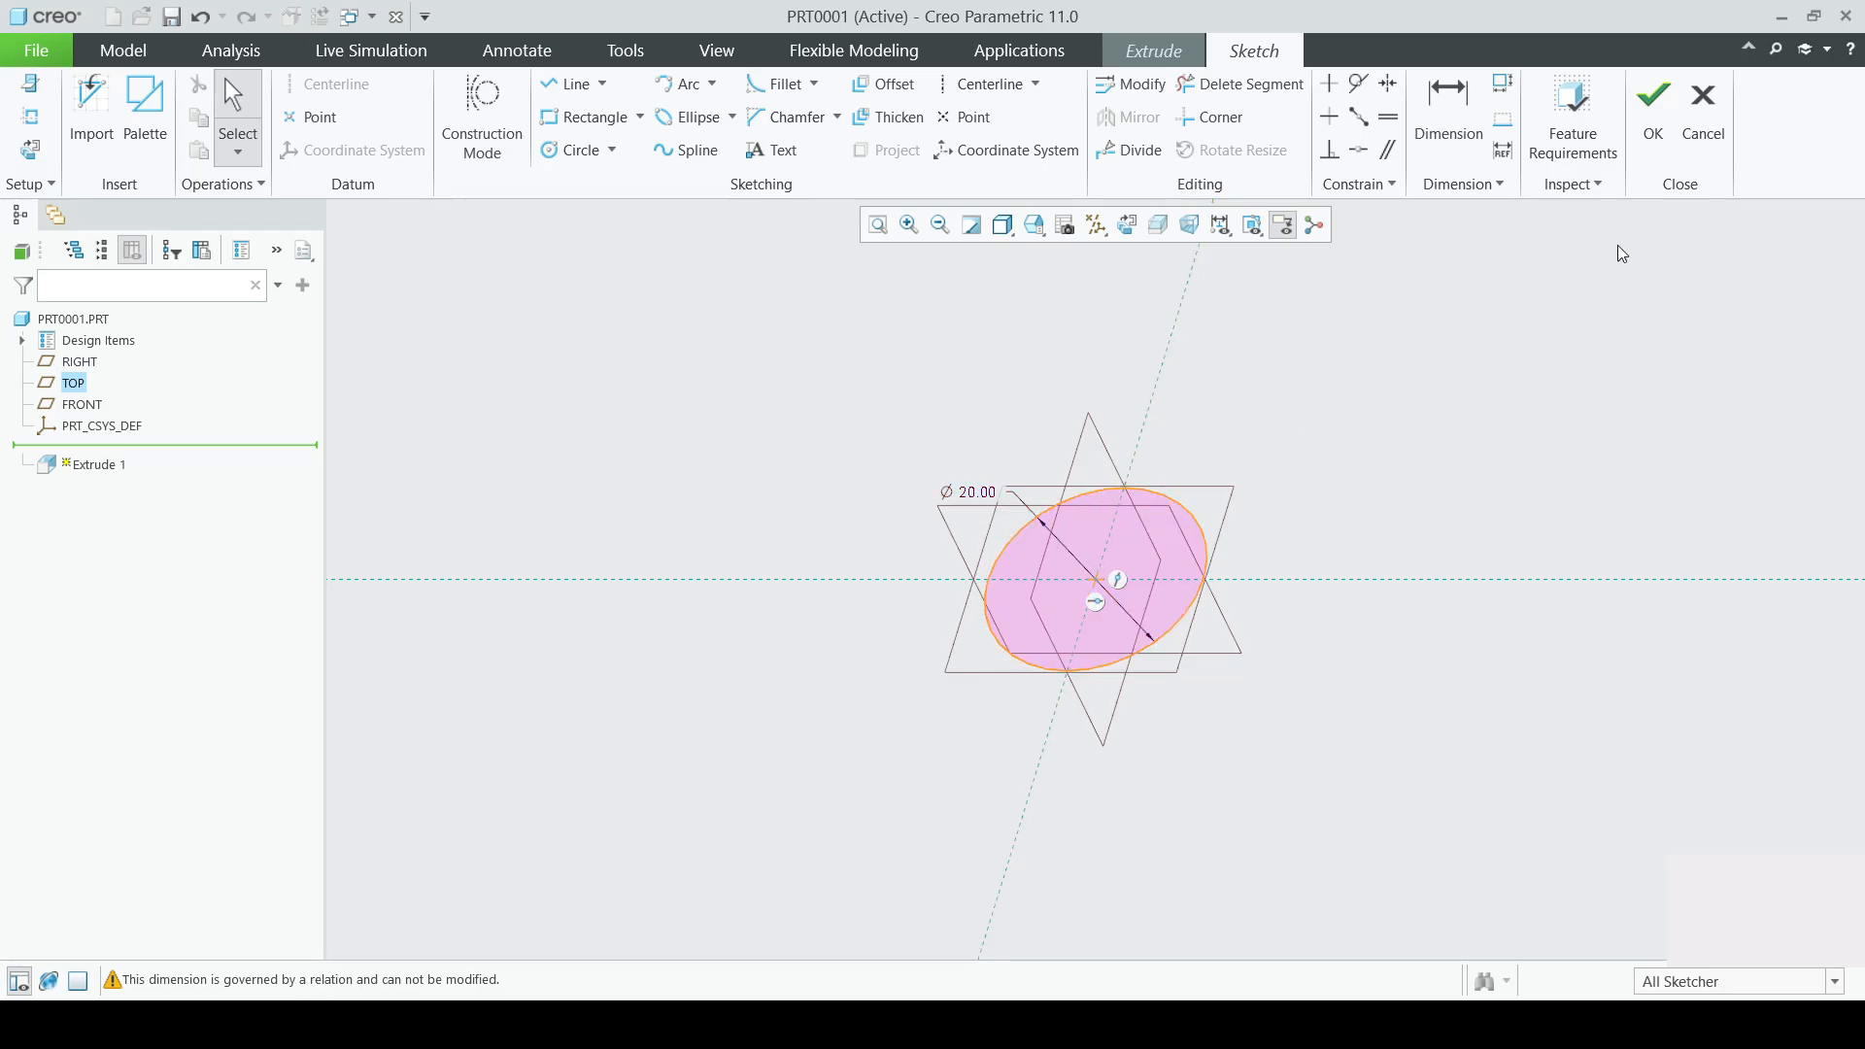
pyautogui.click(1652, 154)
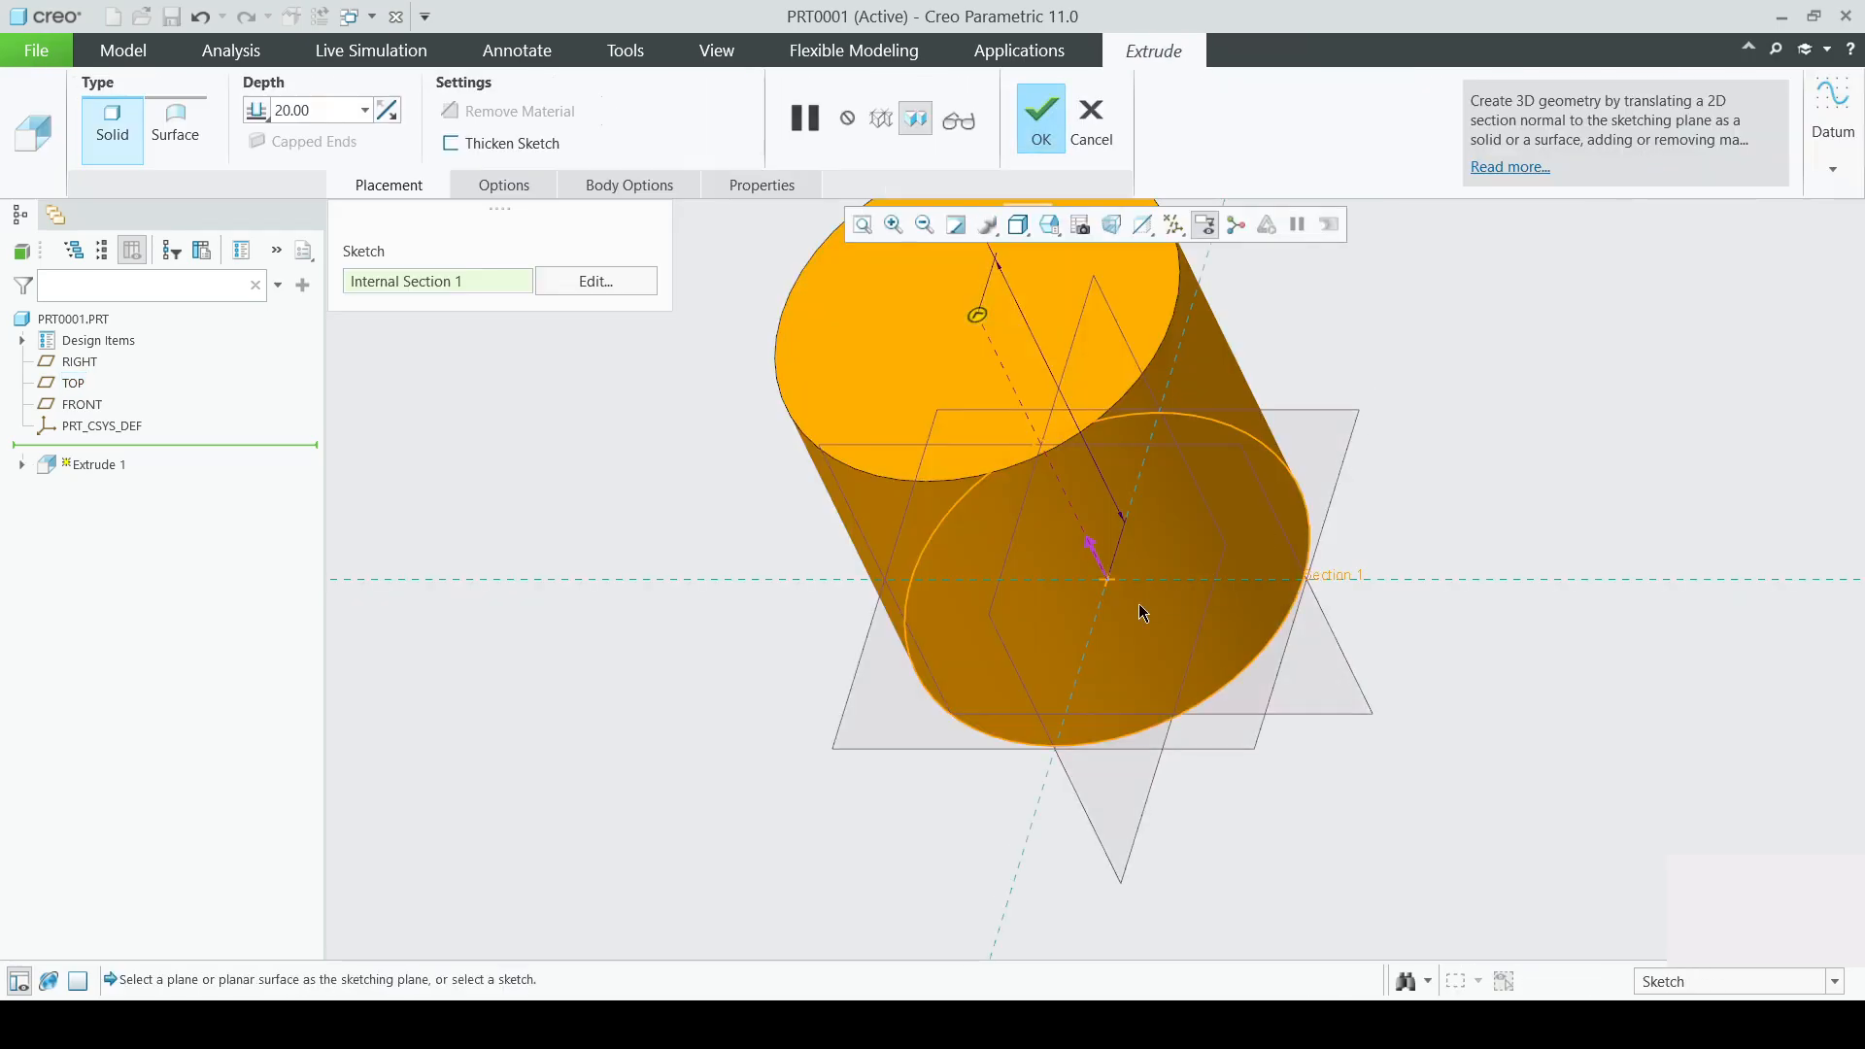
# - Set the extrusion depth to the parameter HEIGHT, accept it as a feature relation, and complete the extrude
pyautogui.scroll(1, 1139, 604)
pyautogui.scroll(1, 1142, 612)
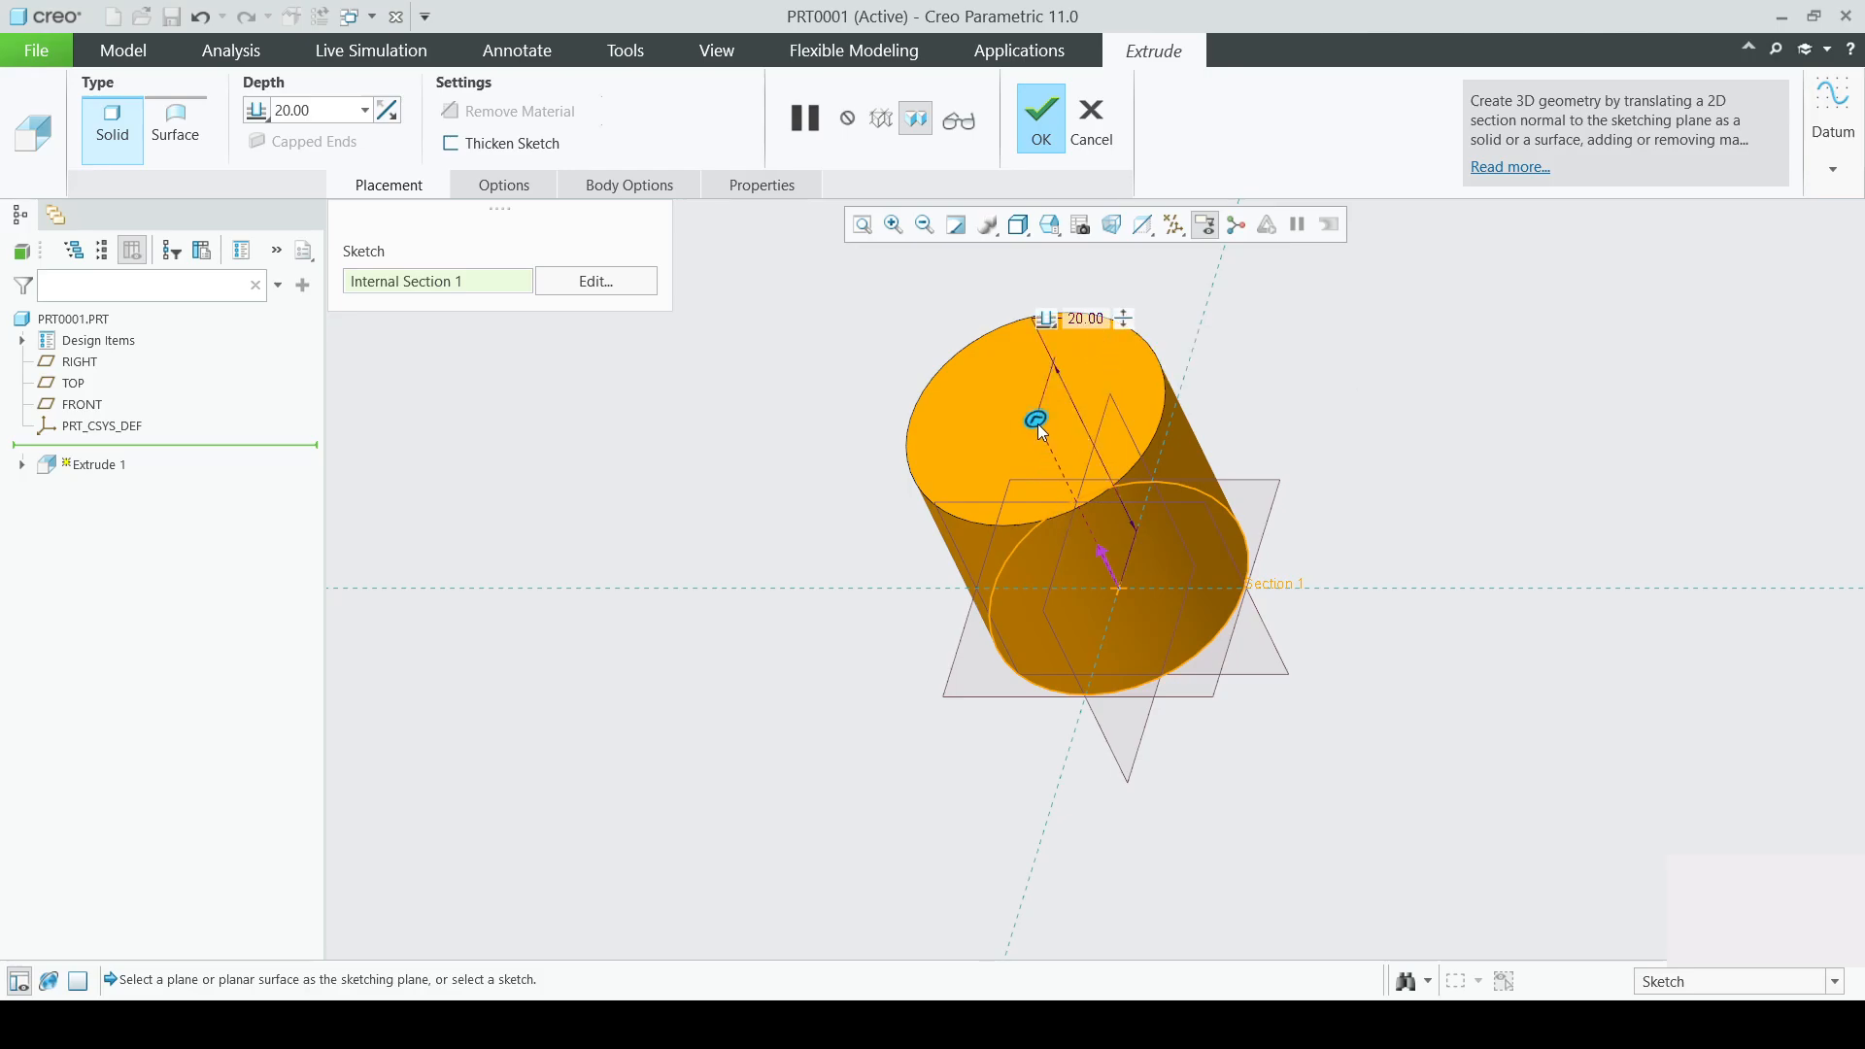
pyautogui.moveTo(1035, 419)
pyautogui.mouseDown()
pyautogui.moveTo(1158, 623)
pyautogui.moveTo(1088, 388)
pyautogui.moveTo(1034, 360)
pyautogui.moveTo(1054, 418)
pyautogui.mouseUp()
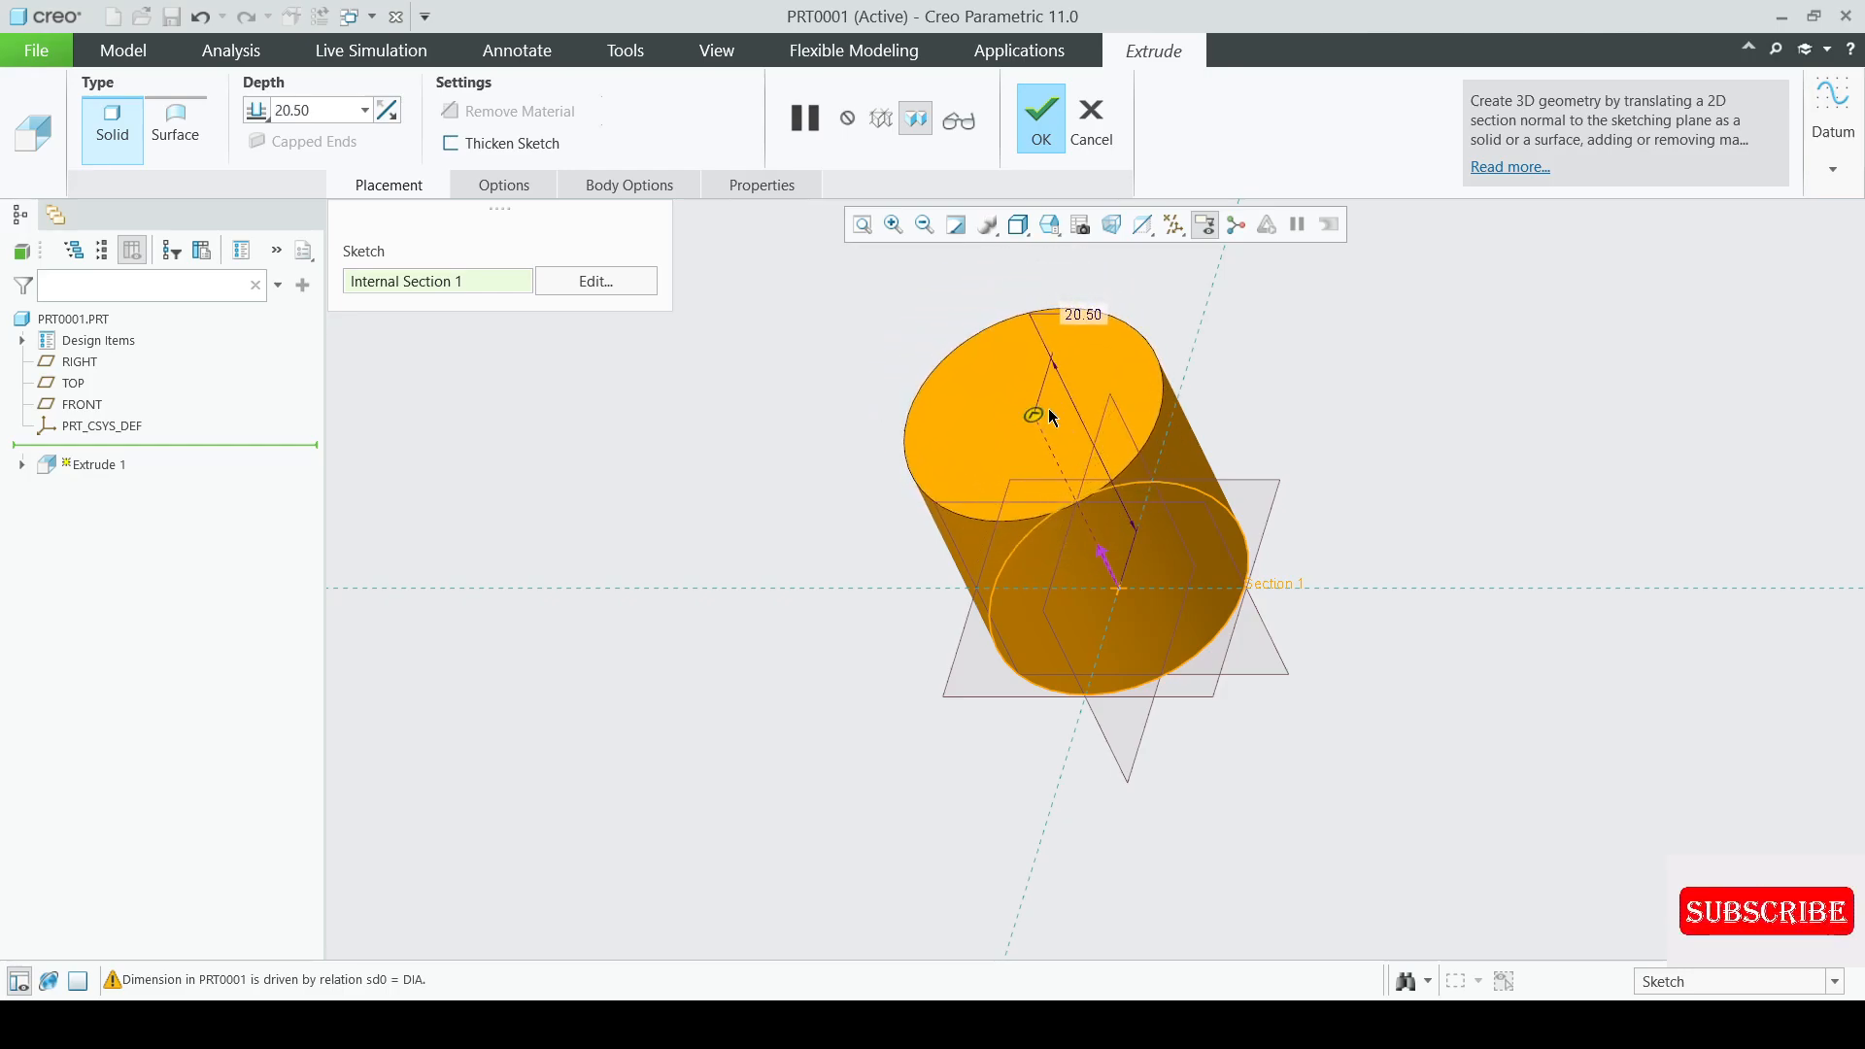
pyautogui.doubleClick(312, 109)
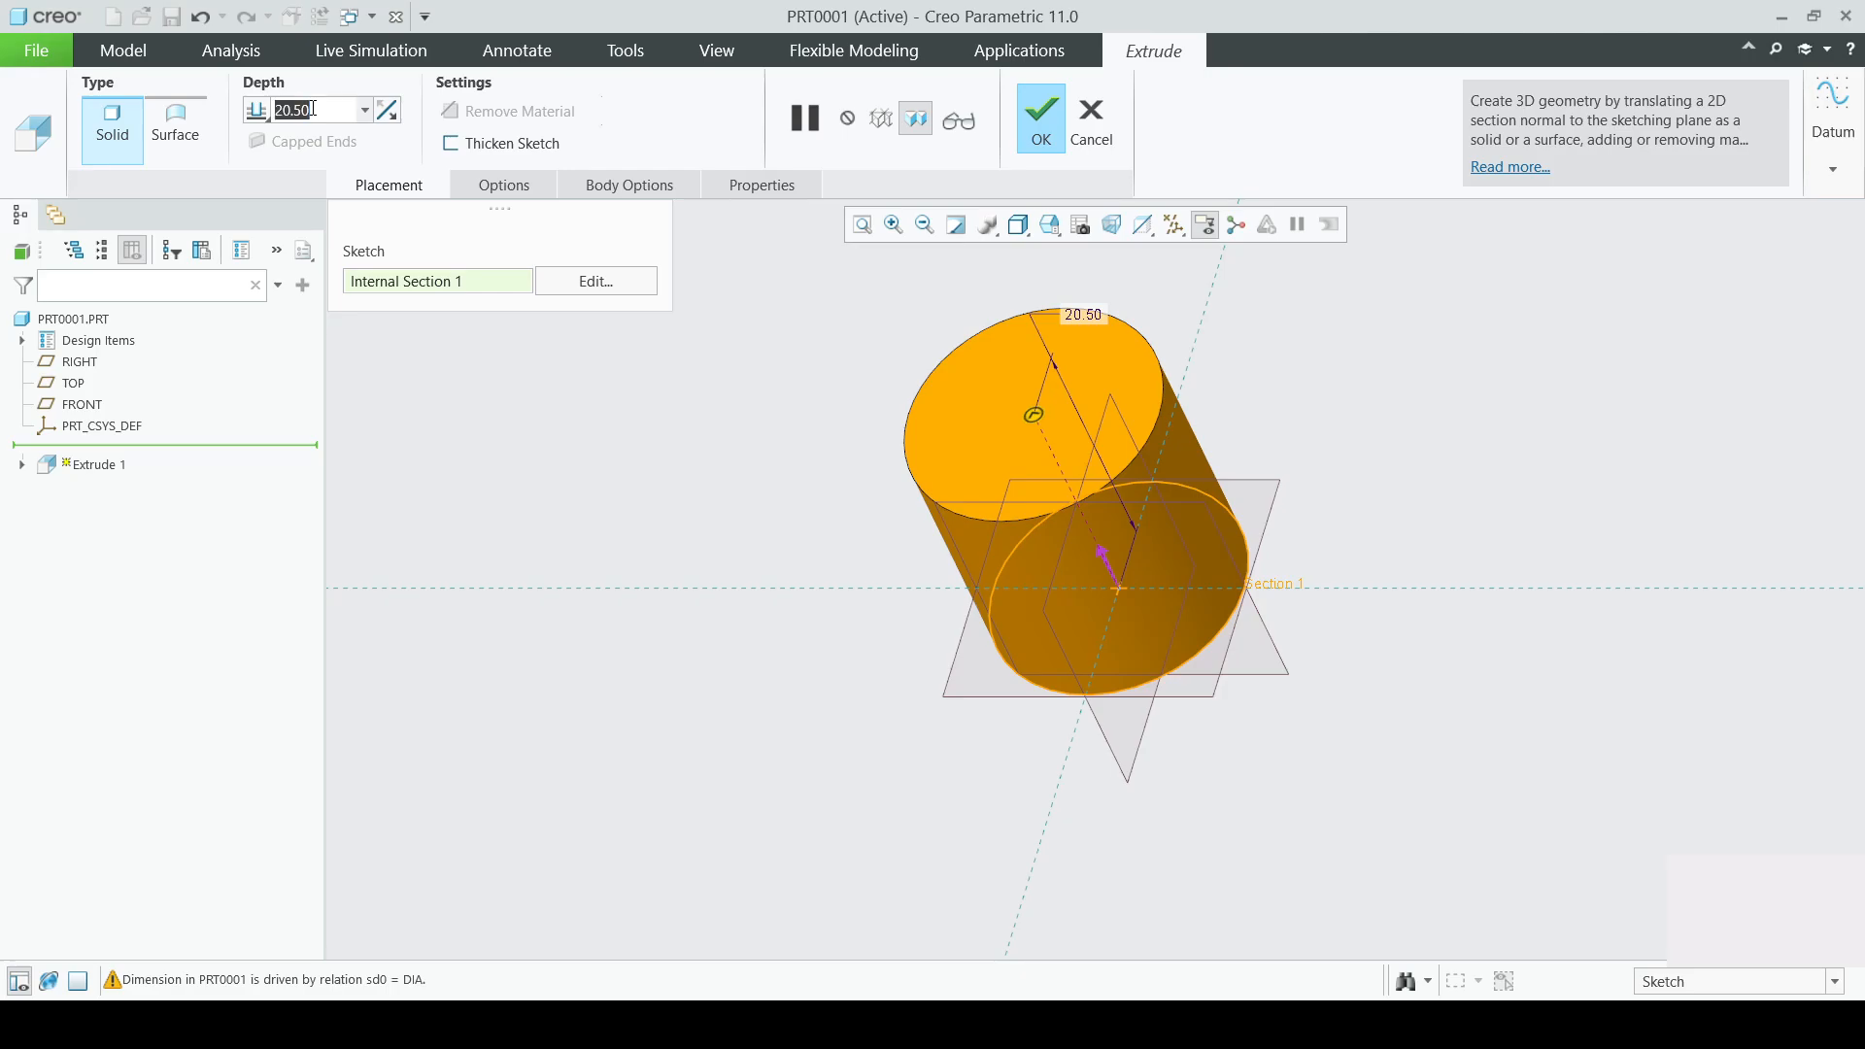
pyautogui.write('H')
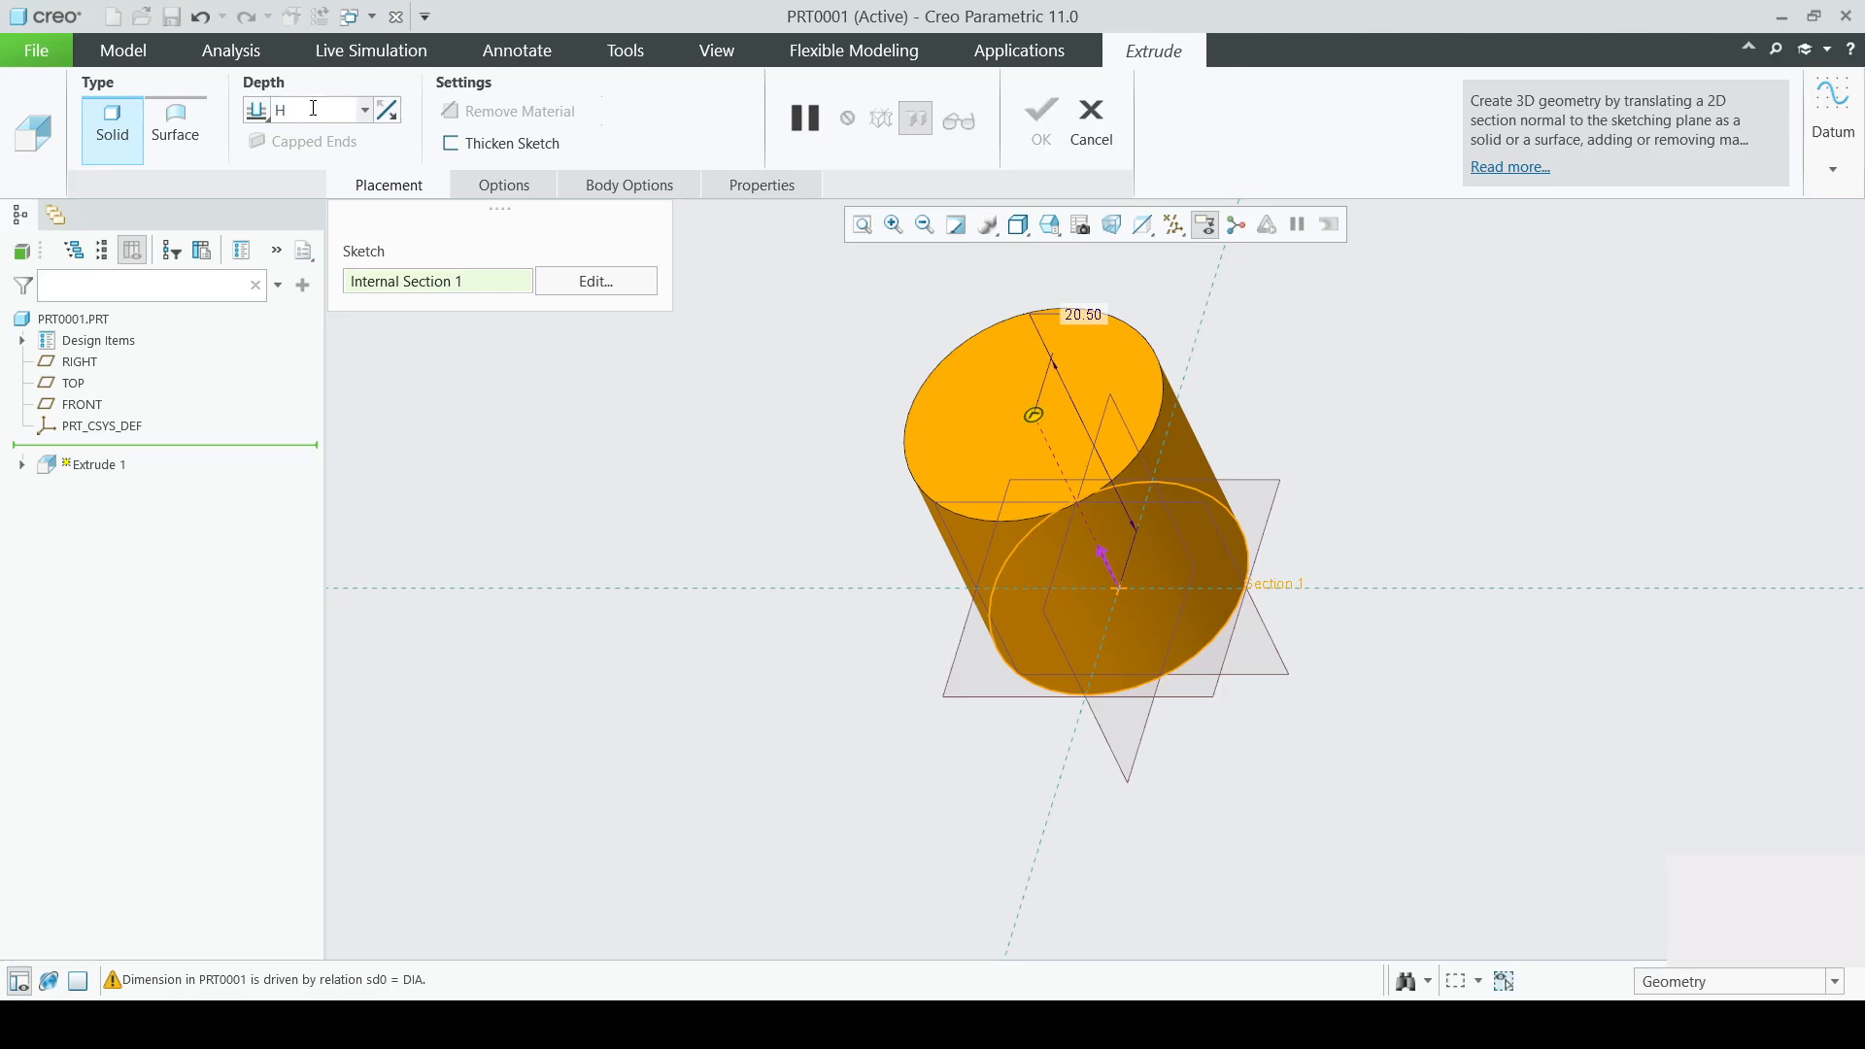
pyautogui.write('EIGHT')
pyautogui.press('Return')
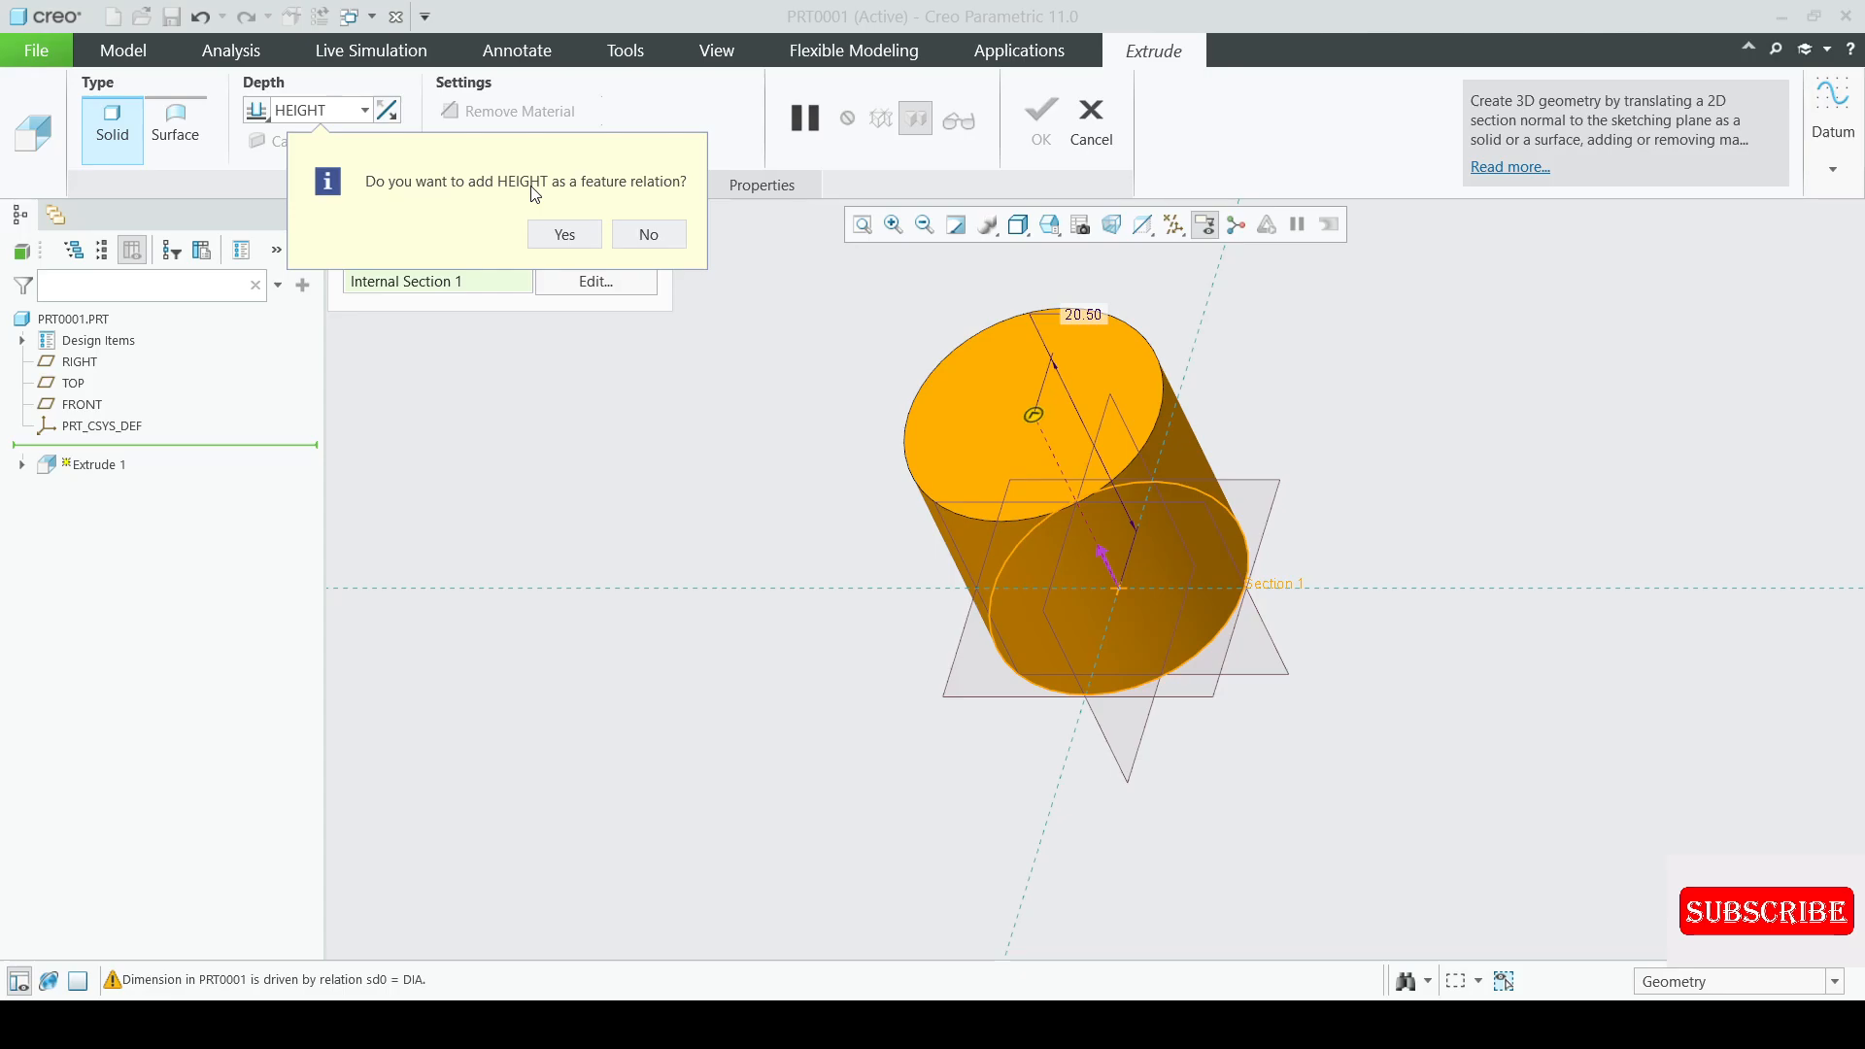
pyautogui.click(563, 235)
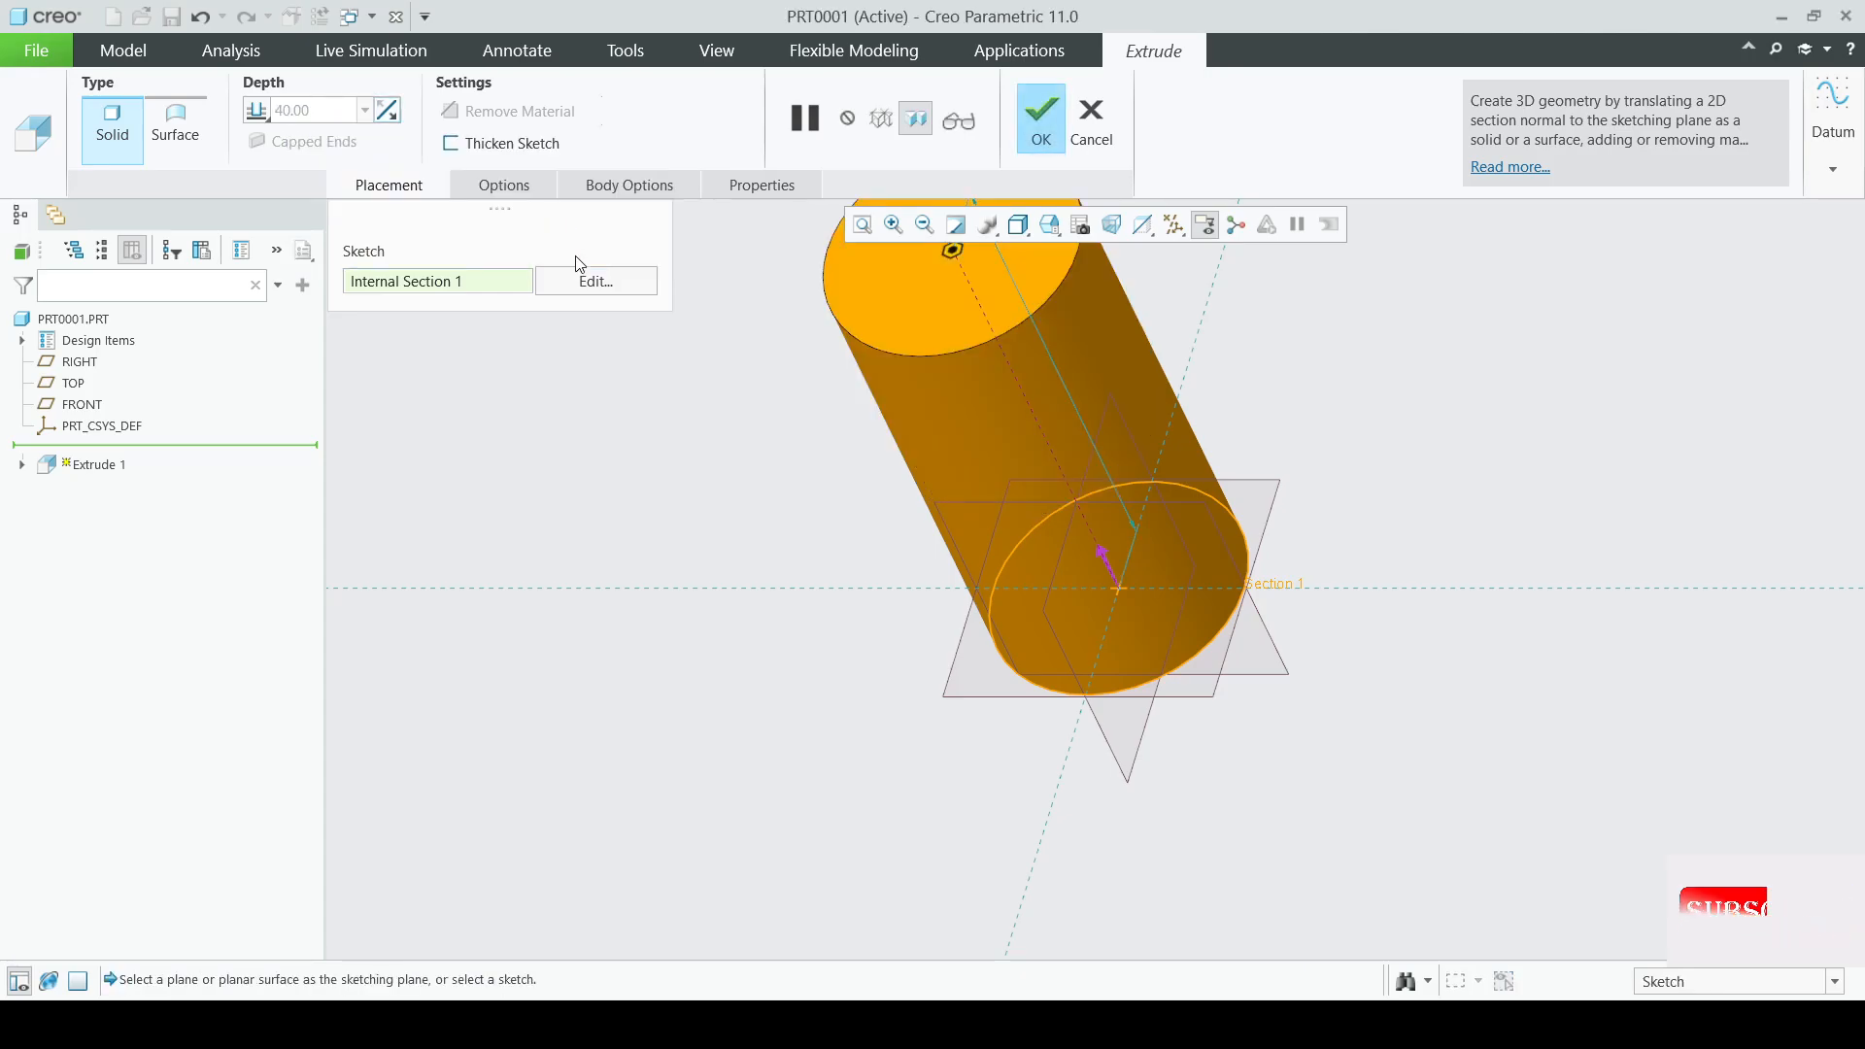
pyautogui.scroll(-2, 810, 525)
pyautogui.scroll(-1, 809, 525)
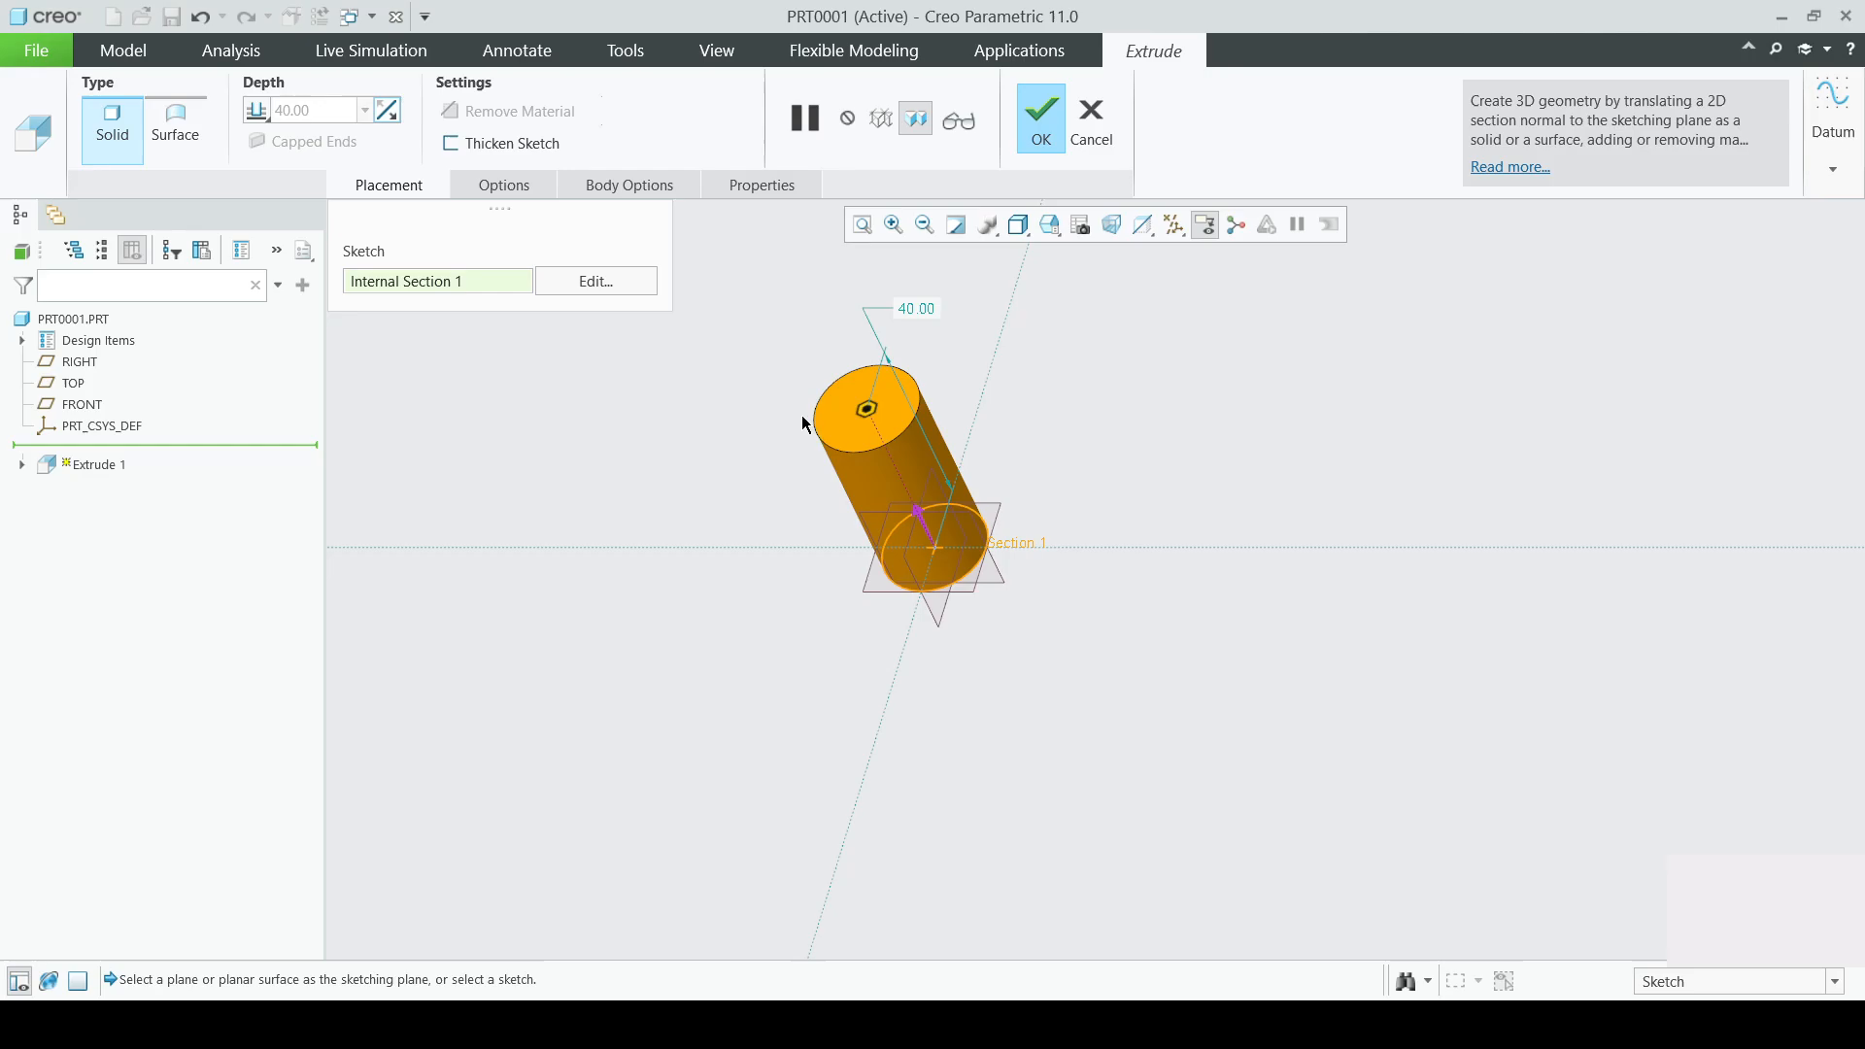
pyautogui.scroll(1, 804, 408)
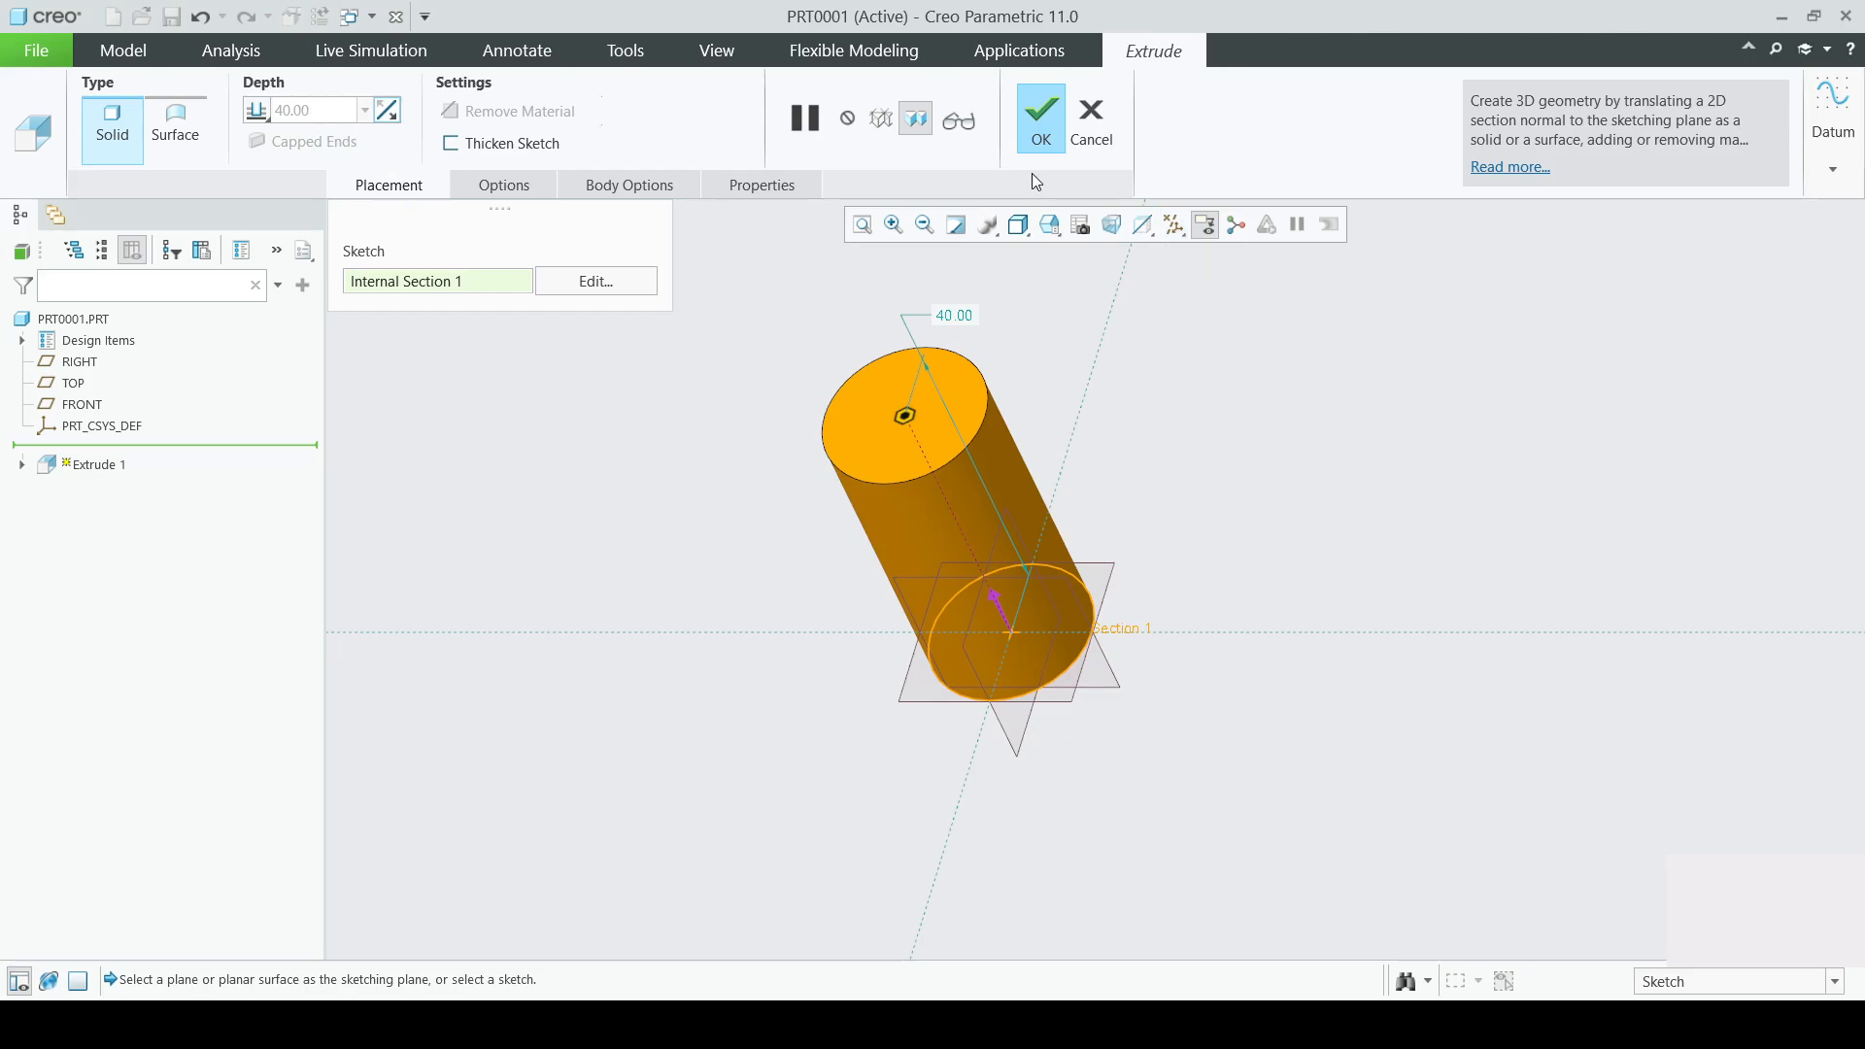
pyautogui.click(1037, 124)
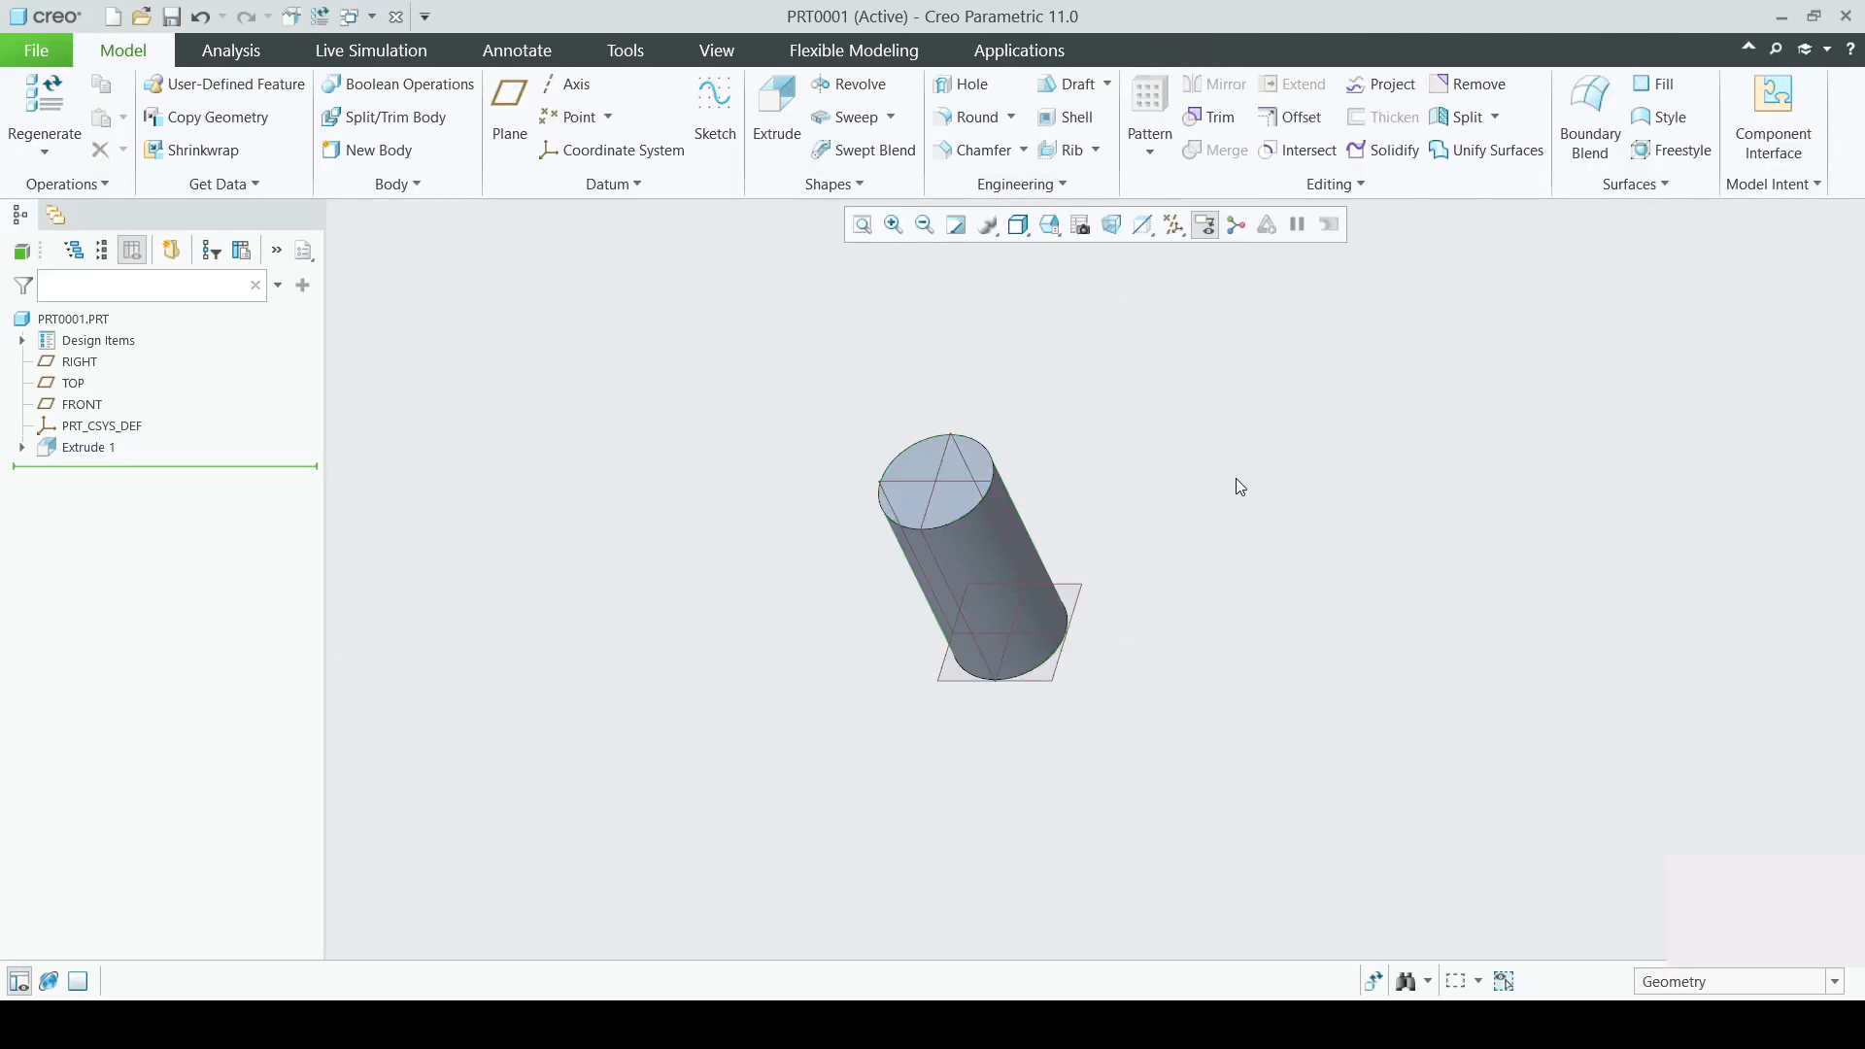
# - Hide all datum features in the graphics view and check the extruded cylinder's dimensions
pyautogui.scroll(-2, 878, 561)
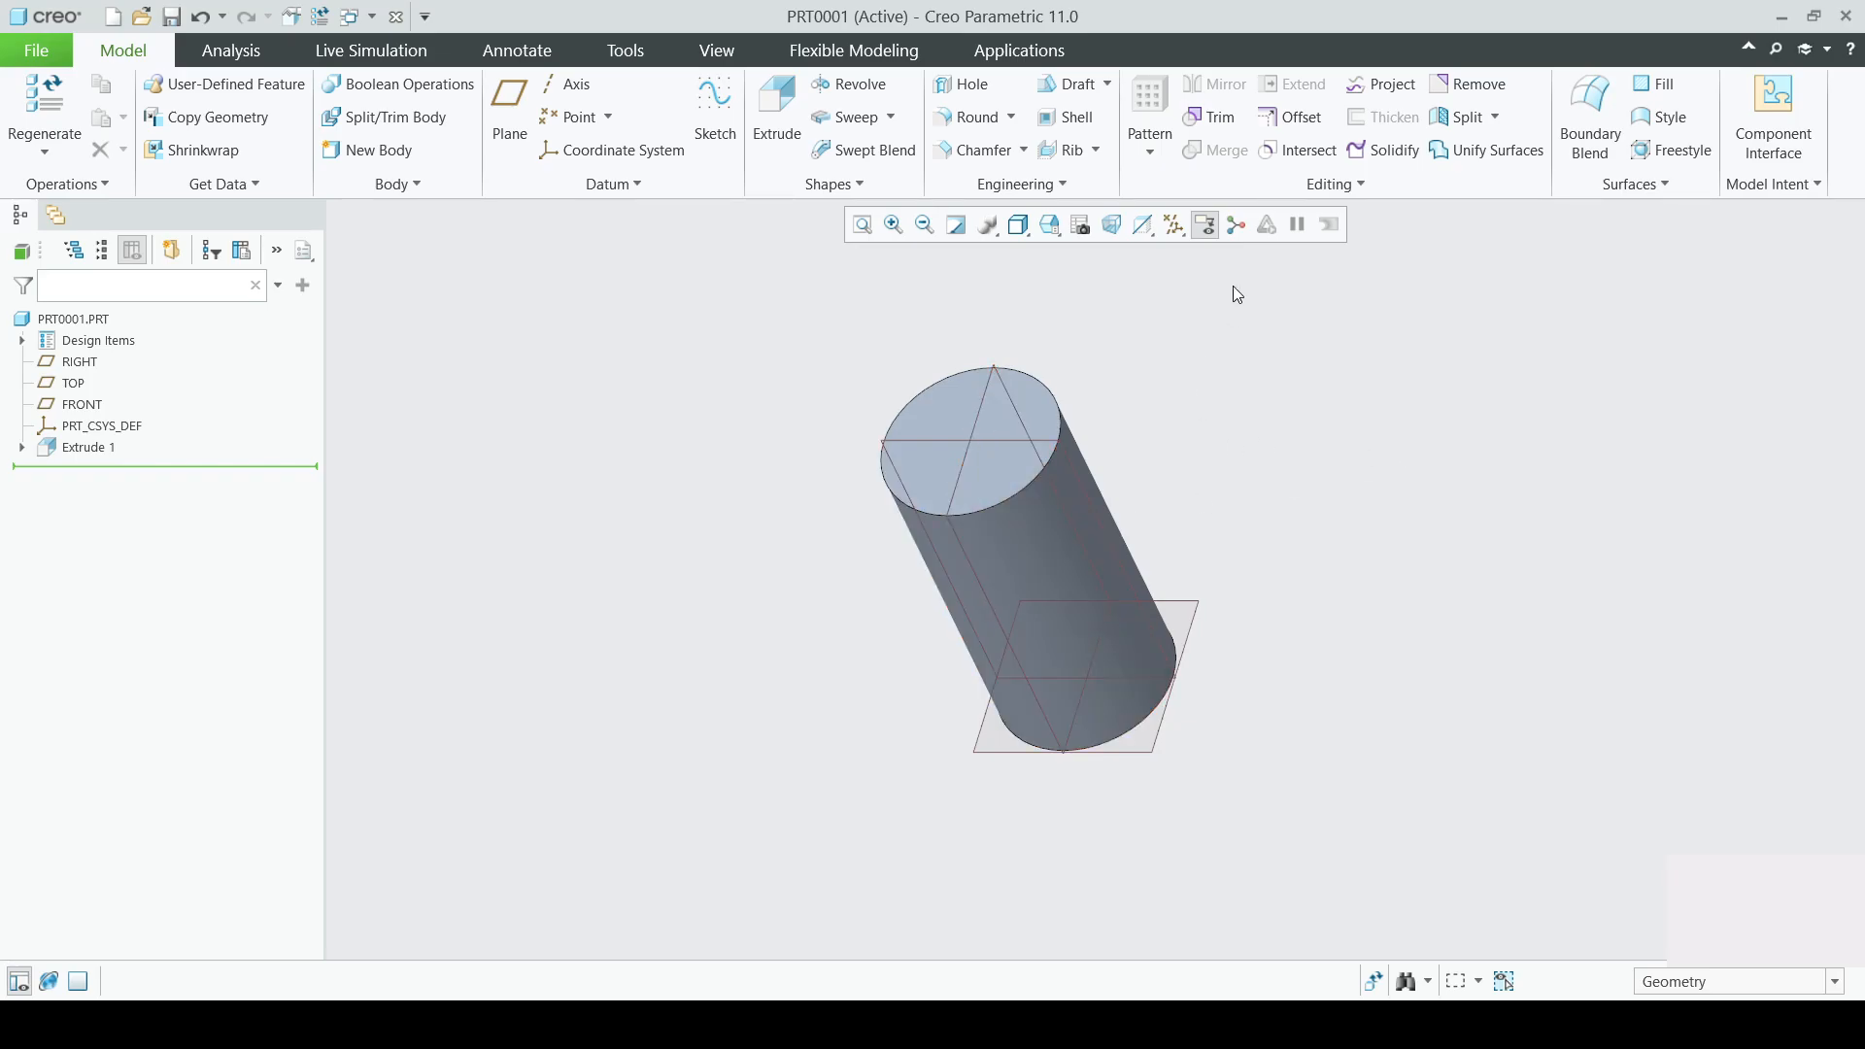
pyautogui.click(1177, 224)
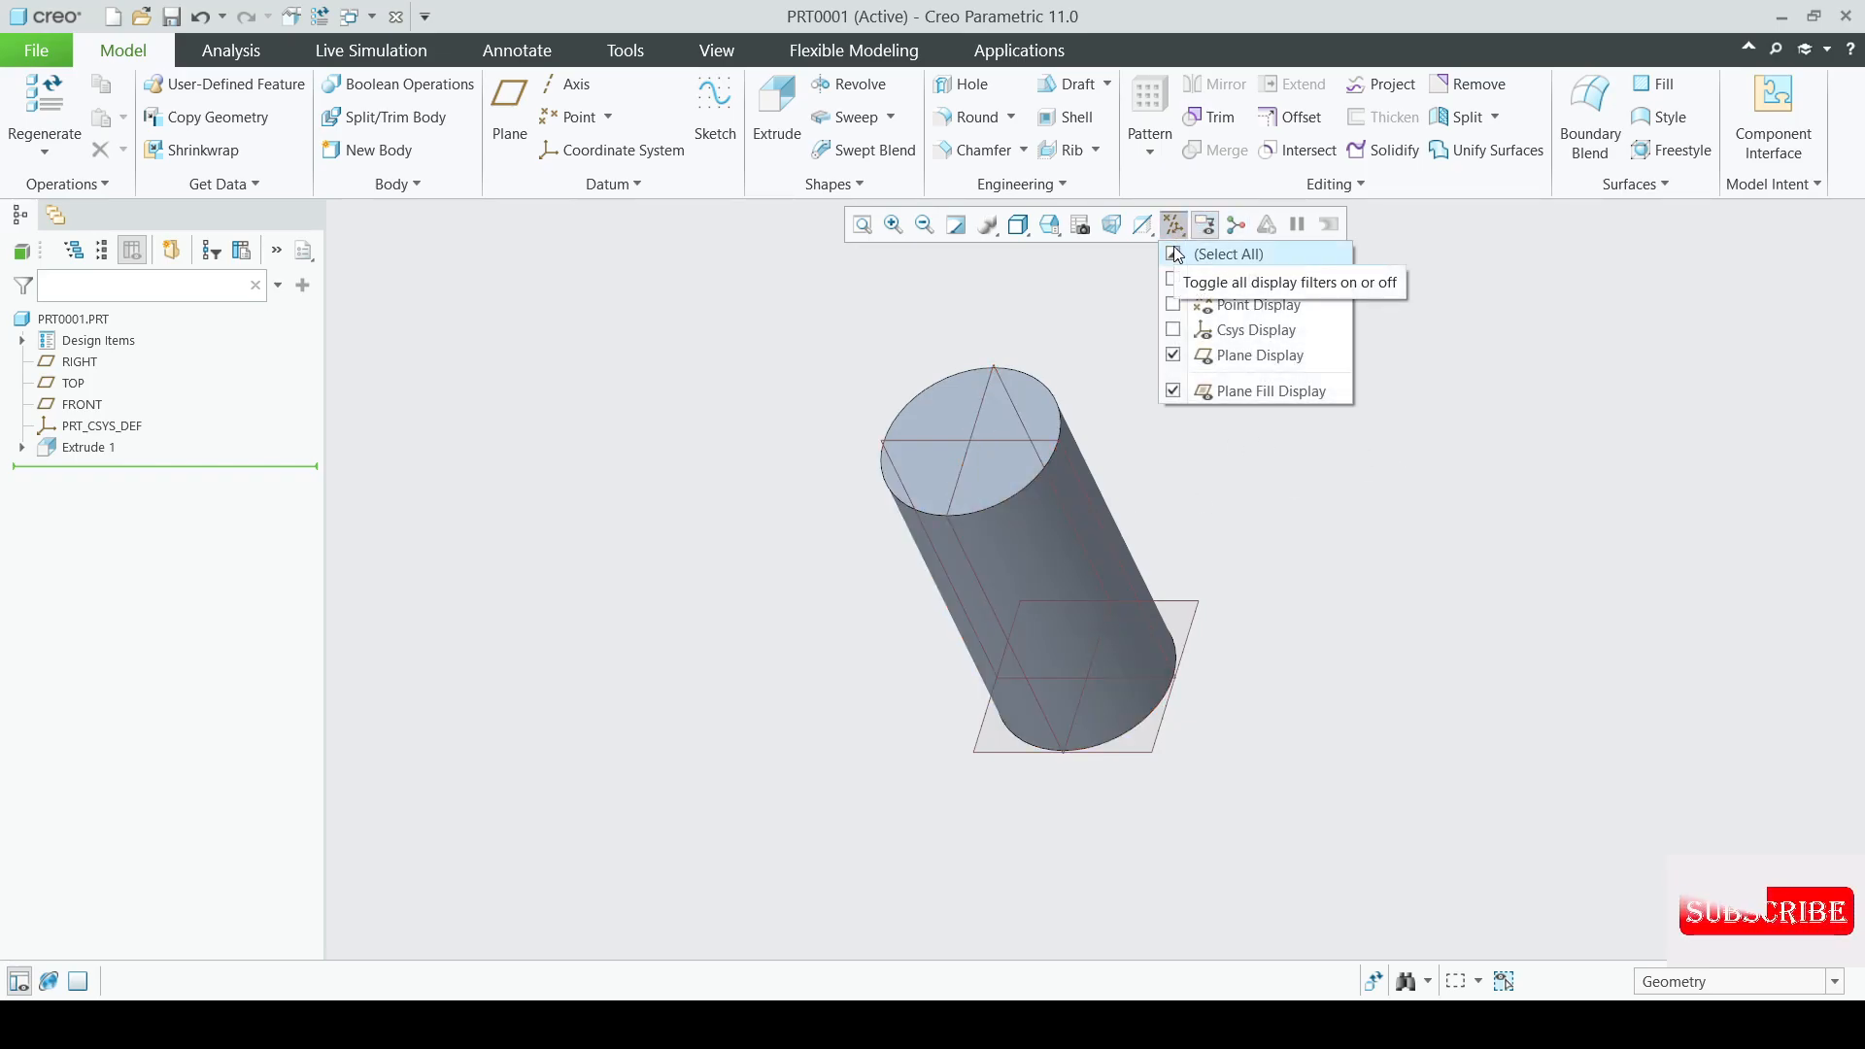
pyautogui.click(1173, 252)
pyautogui.click(1174, 253)
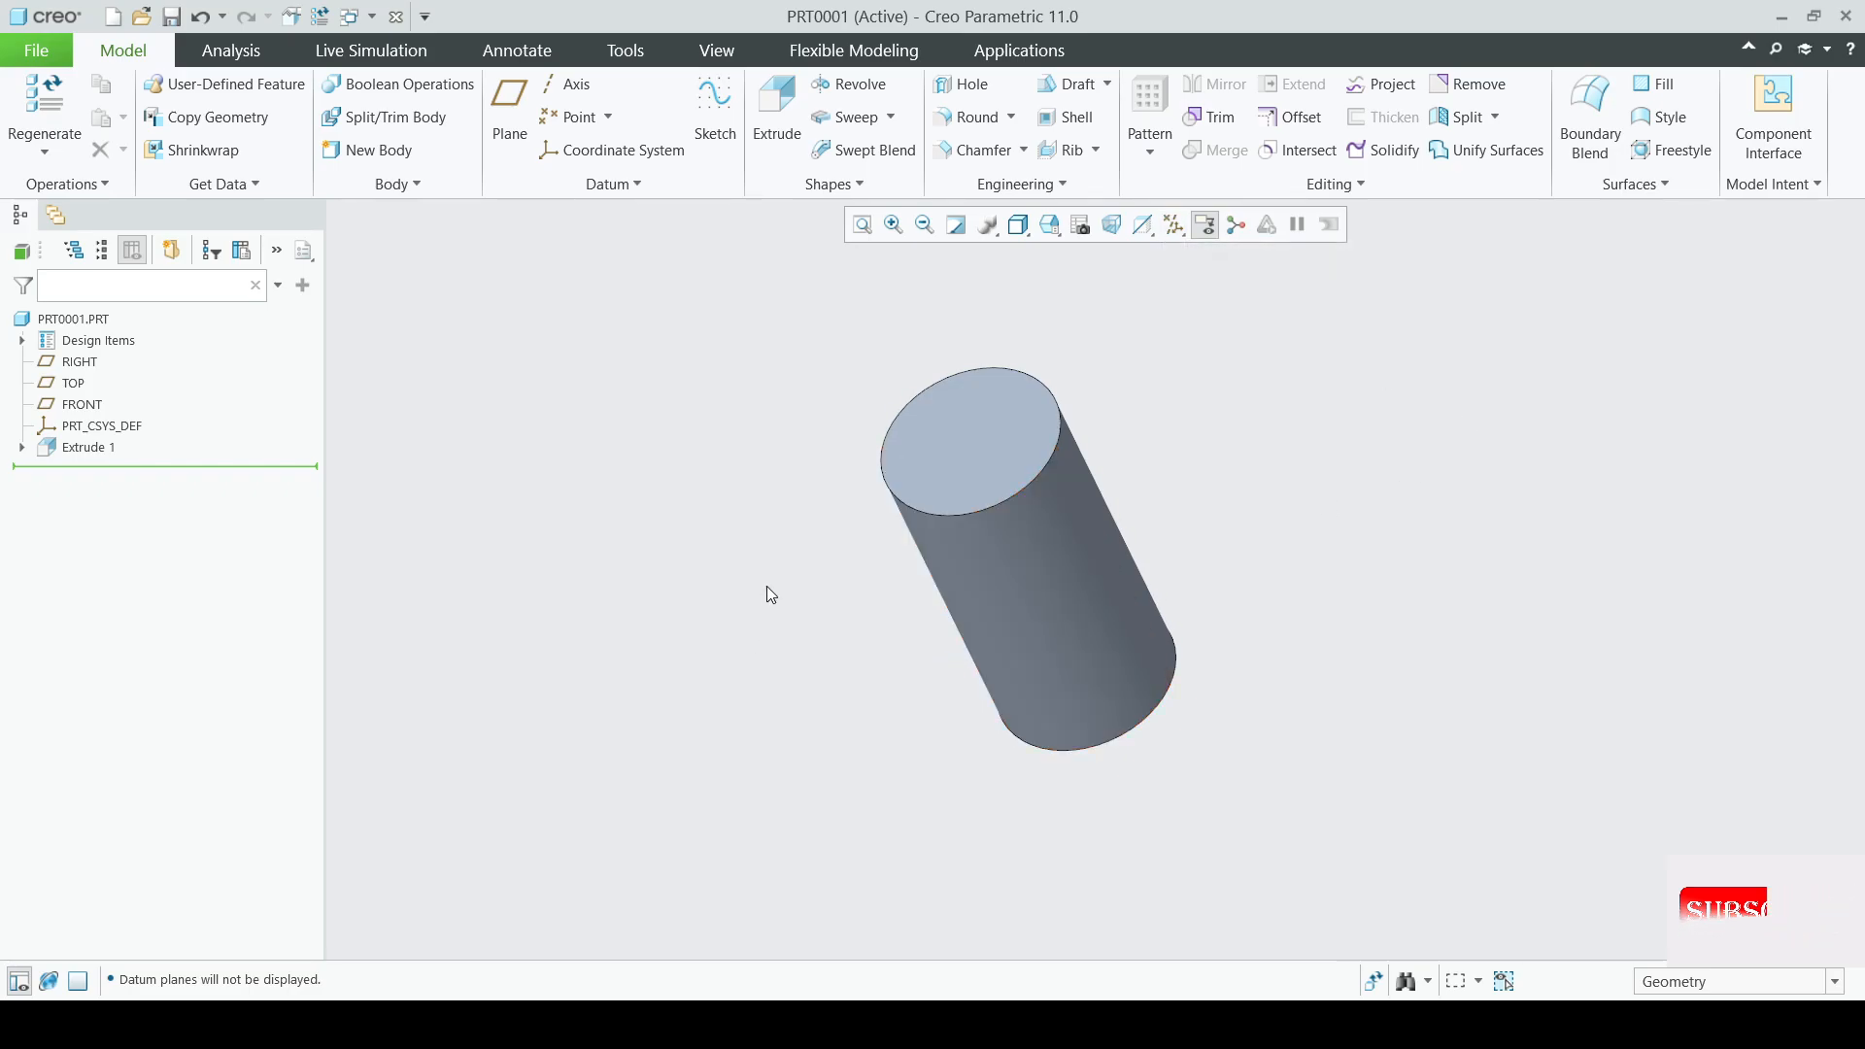
pyautogui.doubleClick(1039, 581)
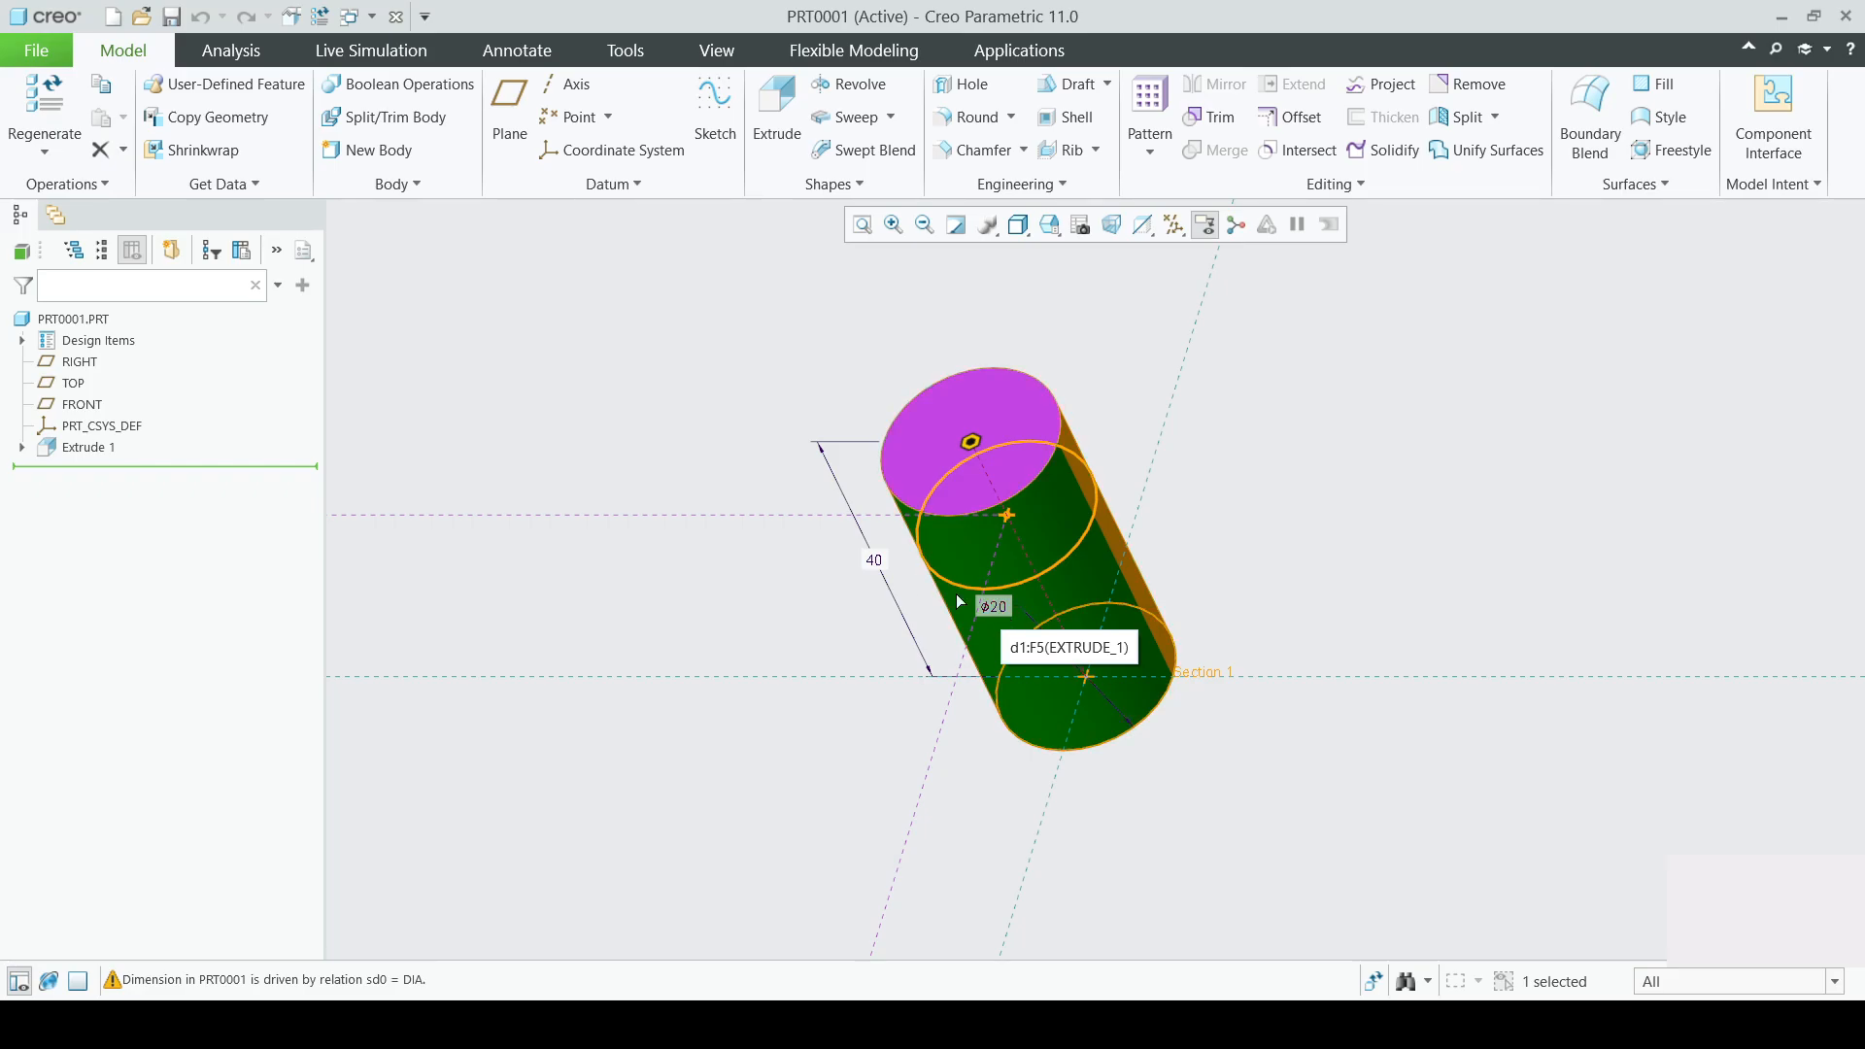
pyautogui.click(1350, 497)
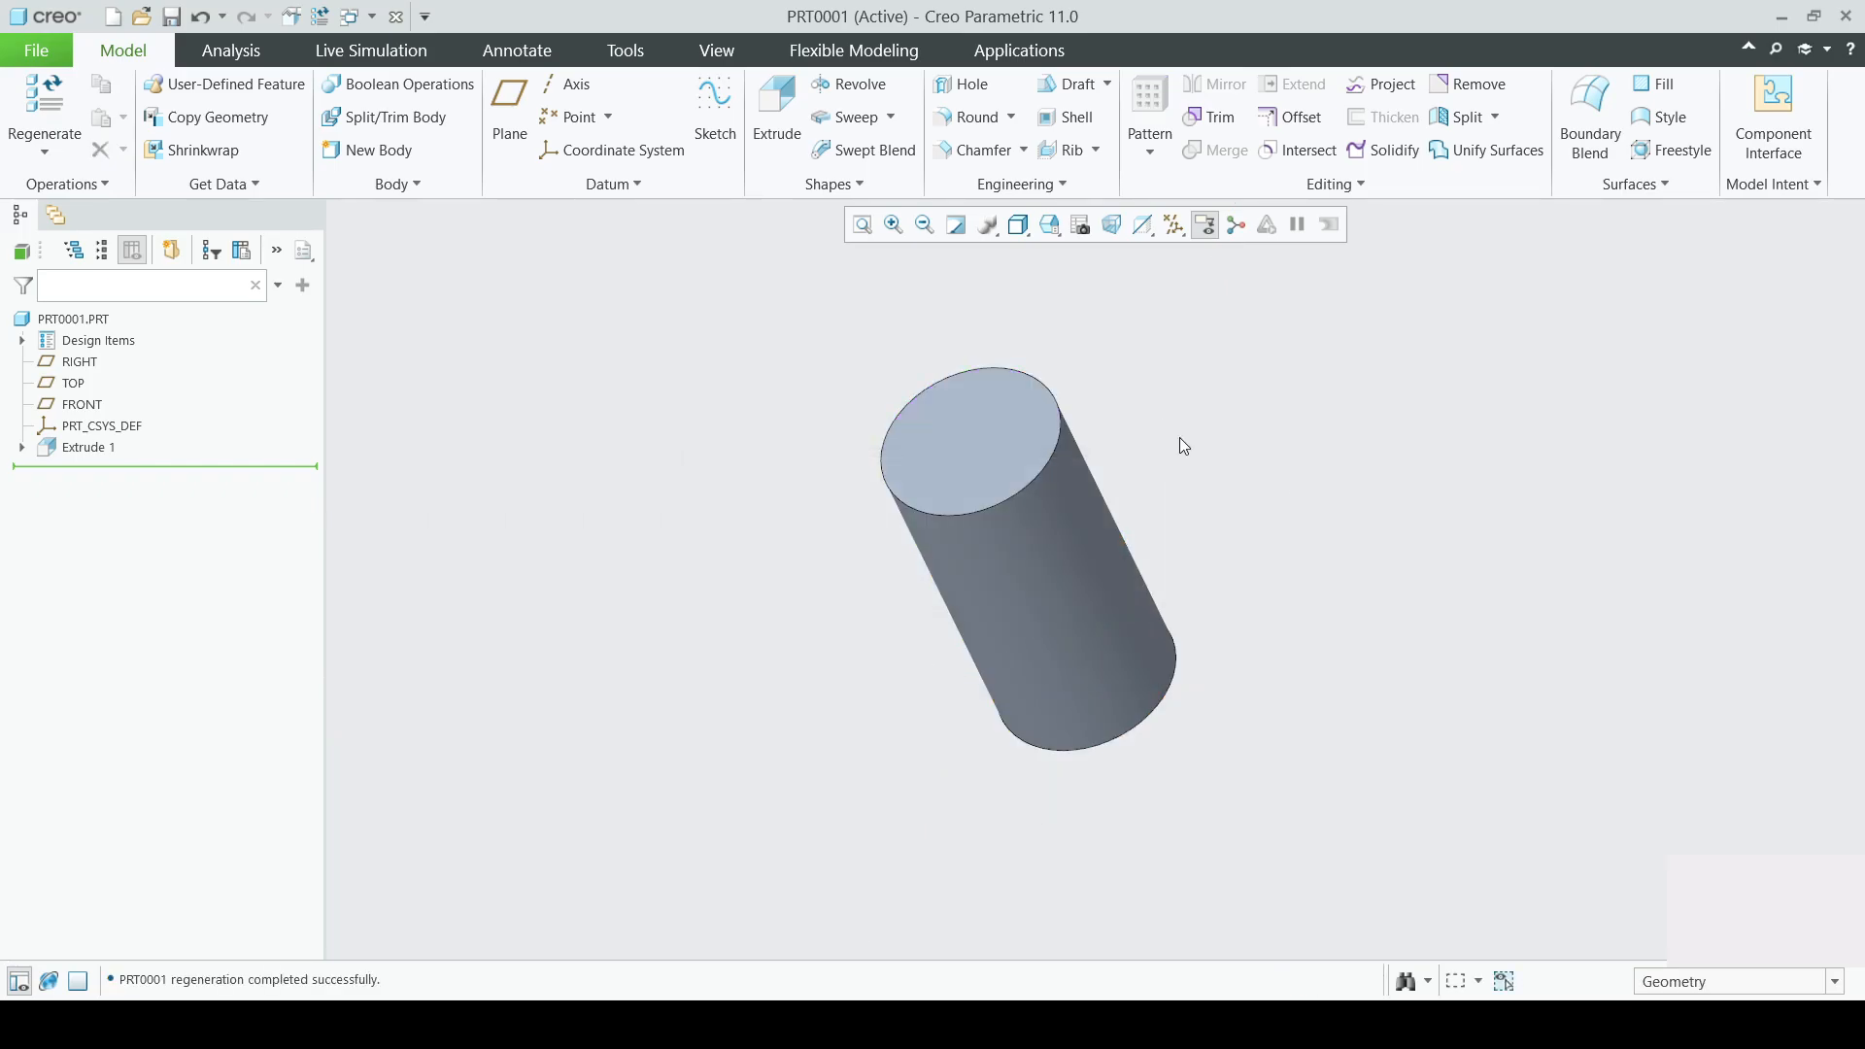
# - Set the part parameter DIA to 50, regenerate the part and accept the parameter change
pyautogui.click(636, 56)
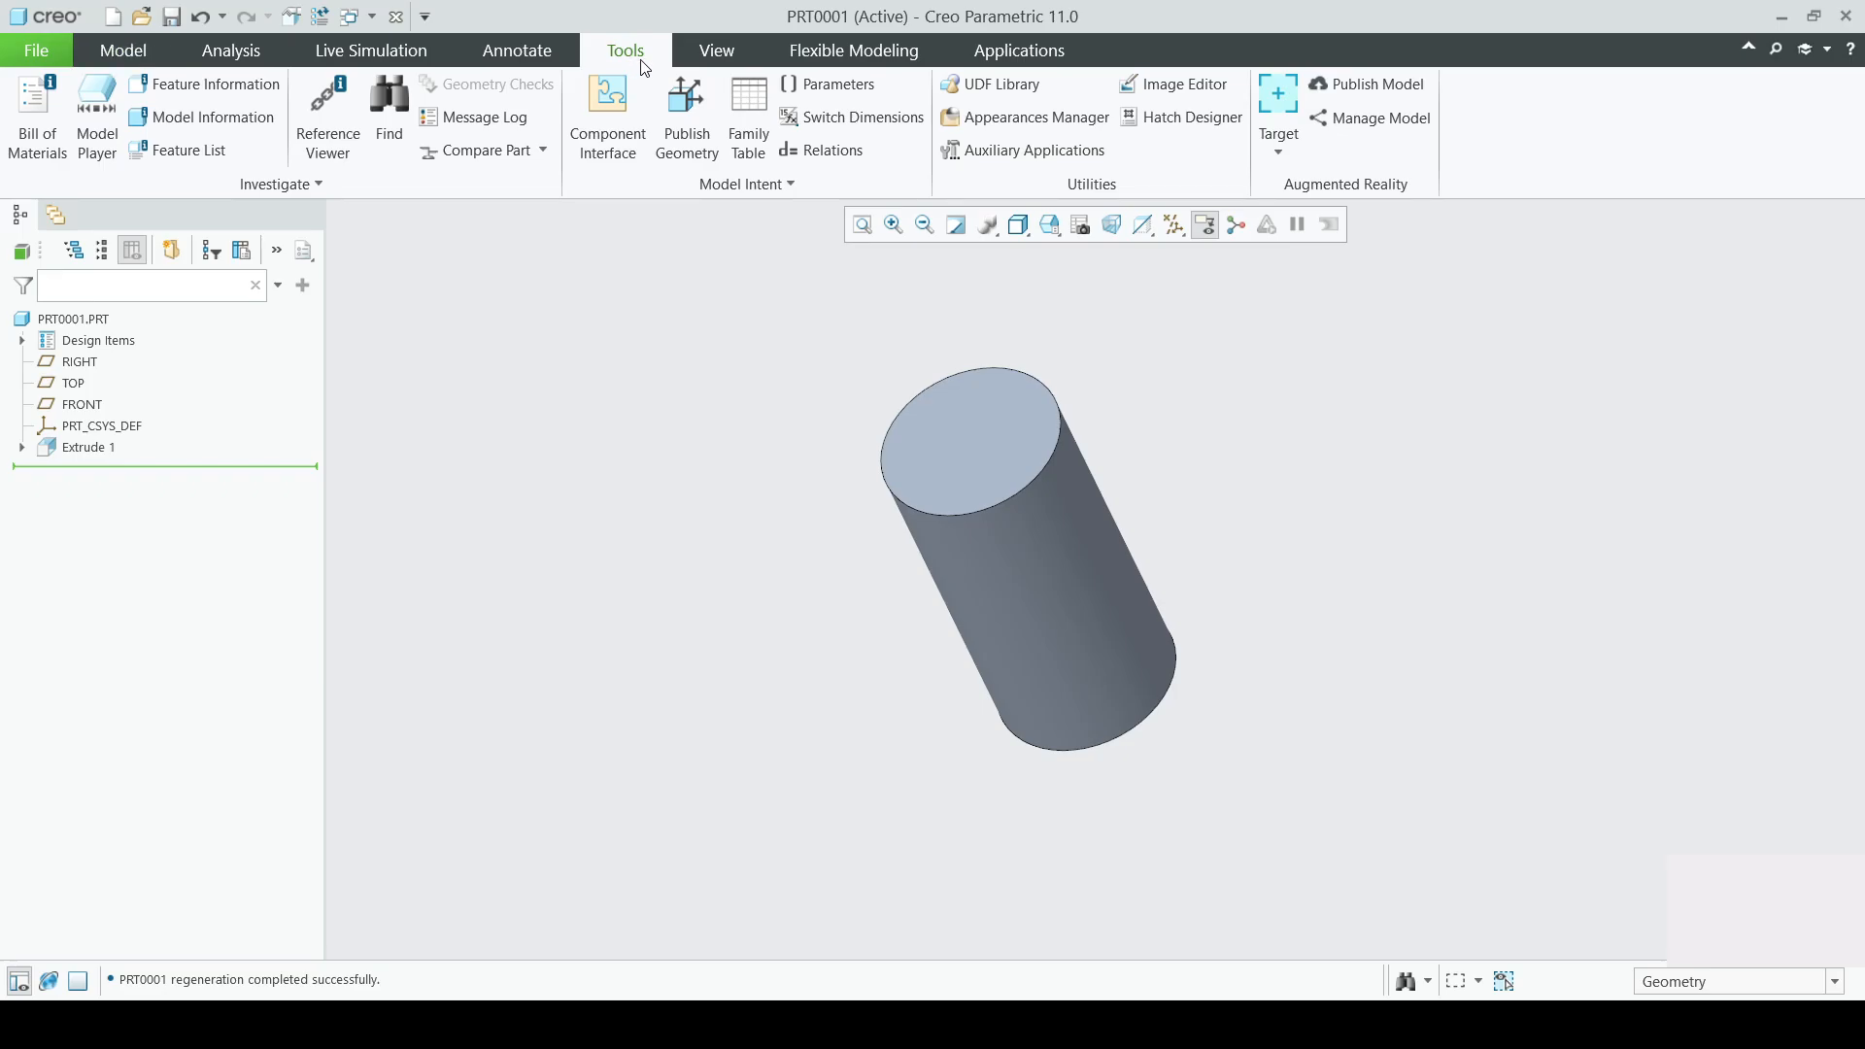
pyautogui.click(824, 89)
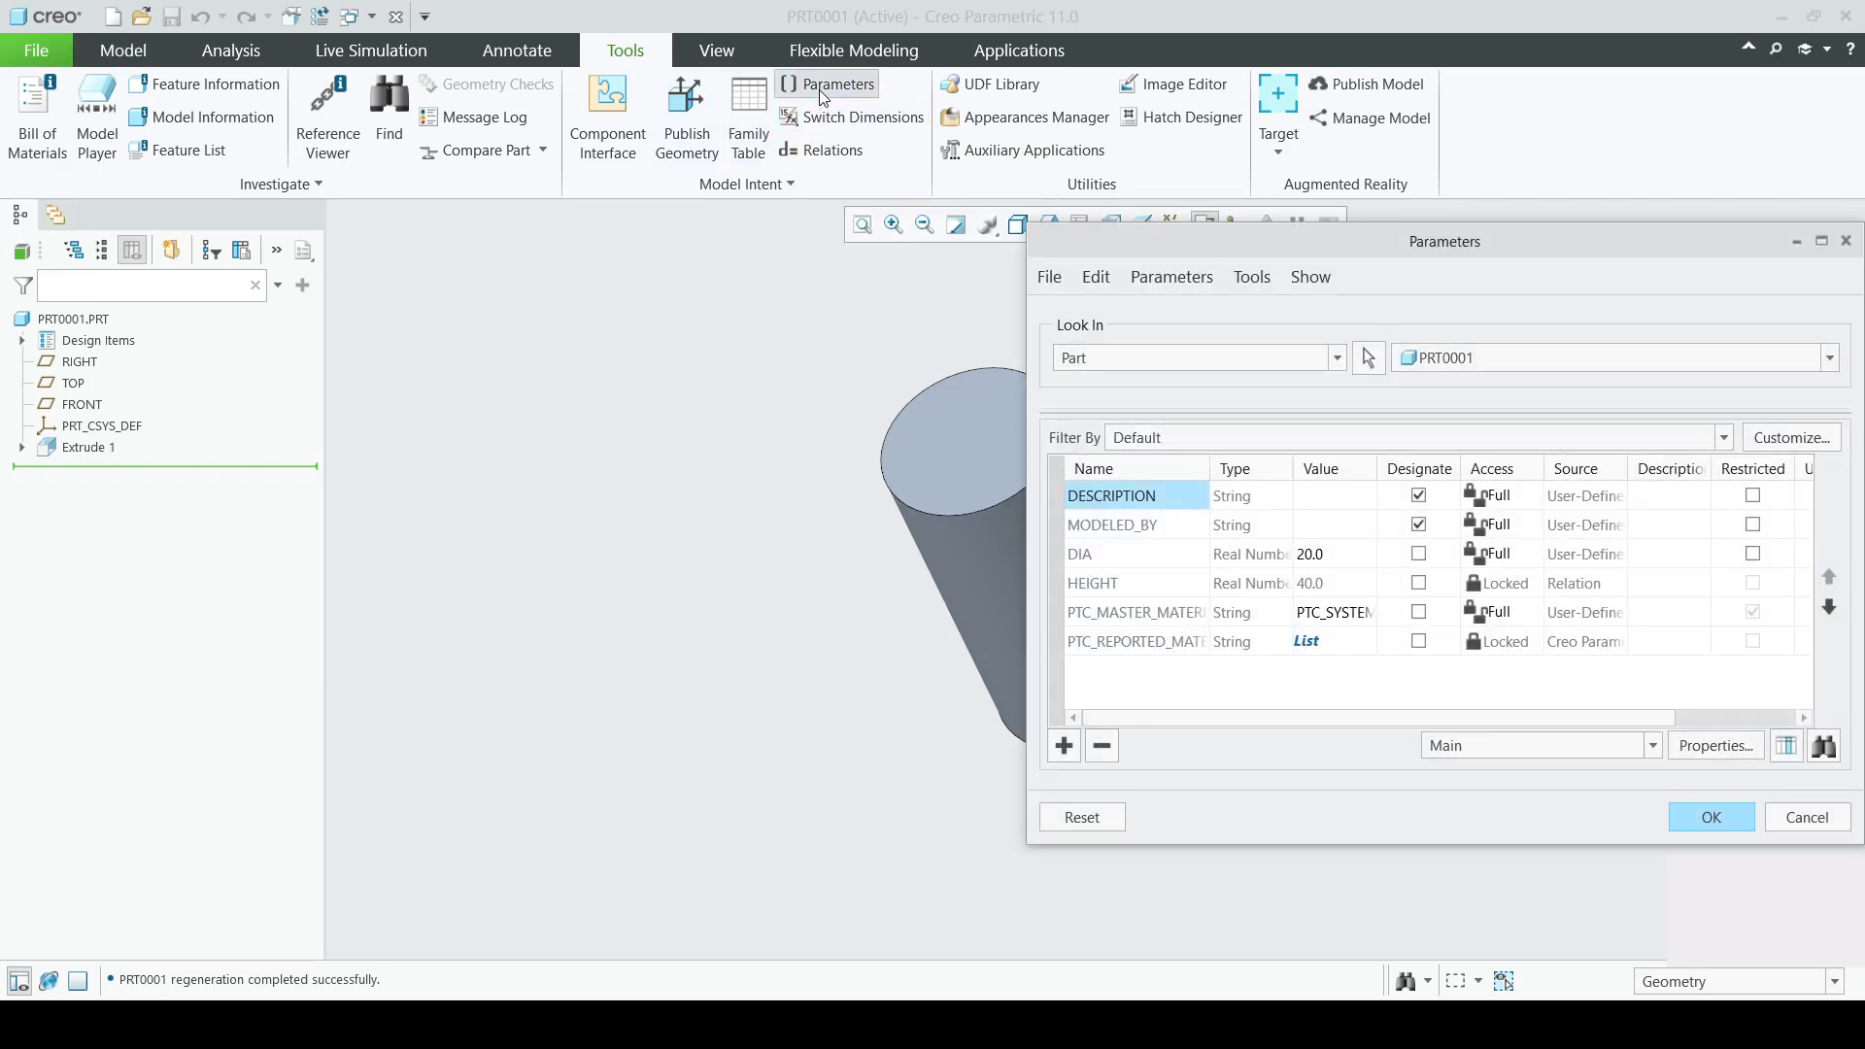
pyautogui.click(1330, 558)
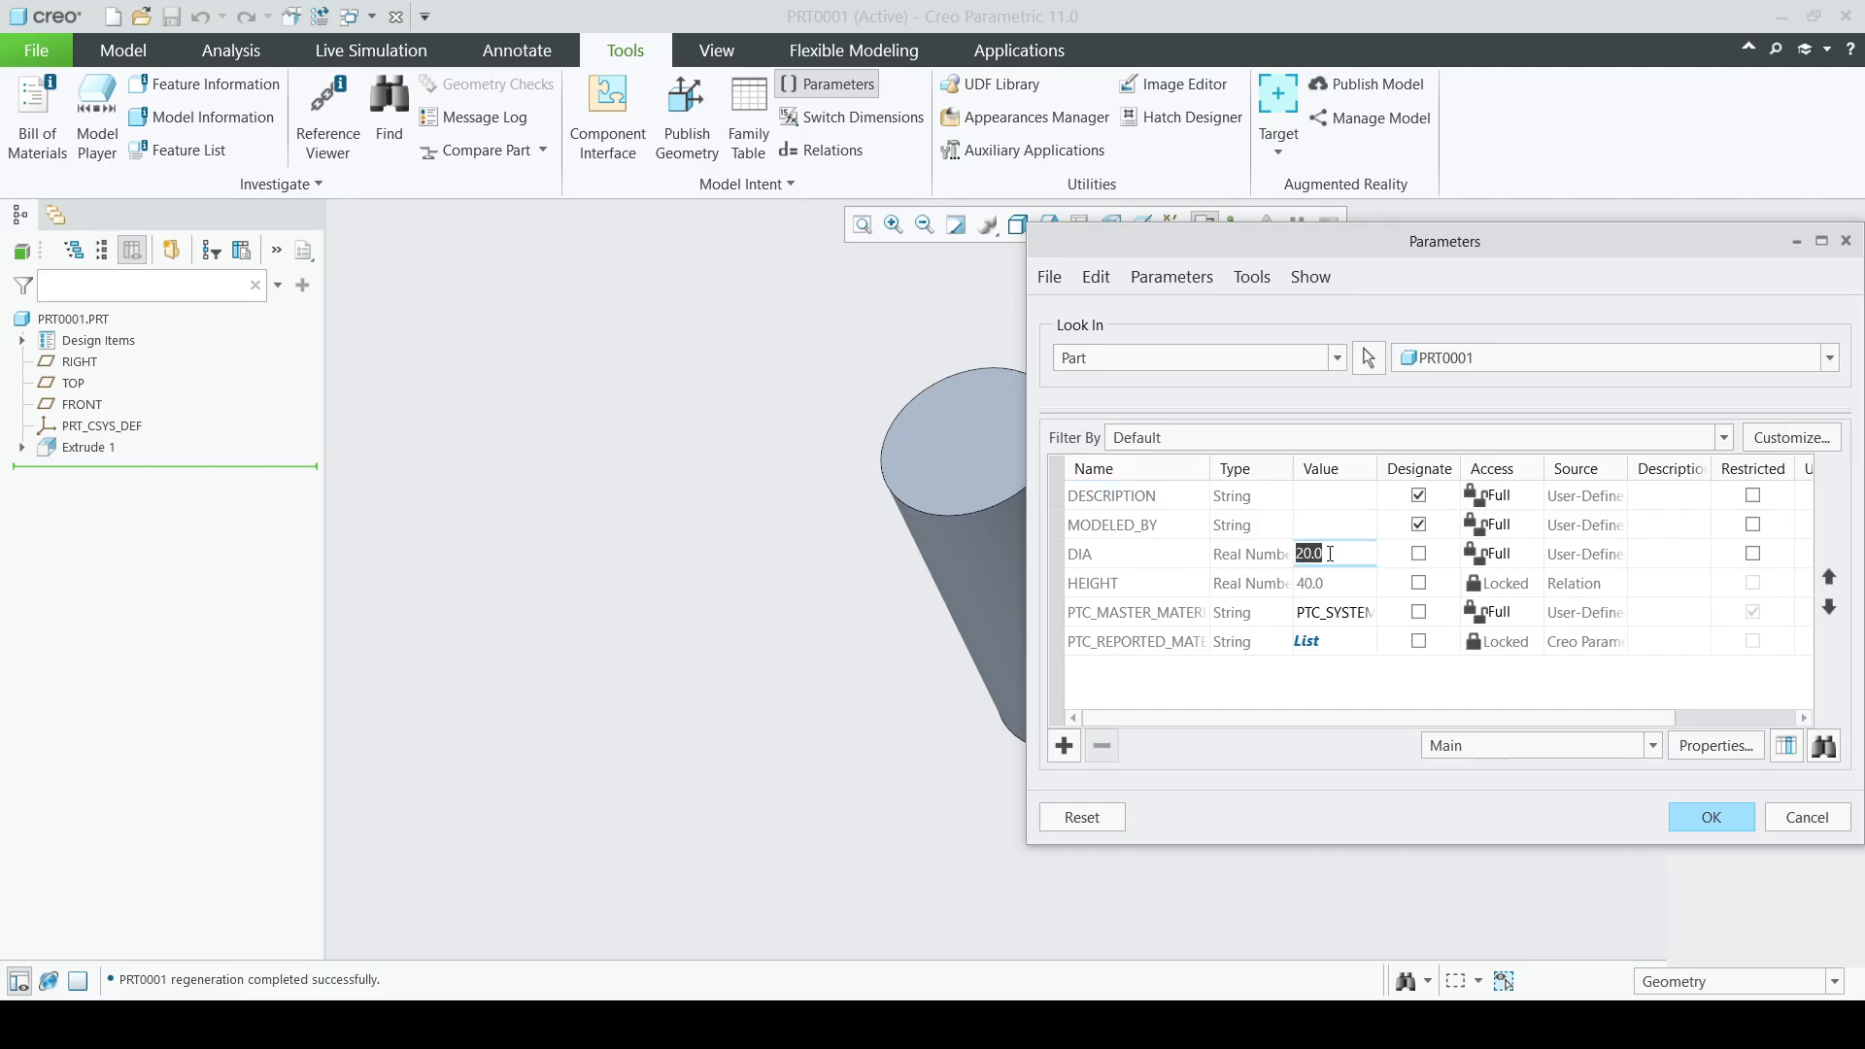
pyautogui.write('50')
pyautogui.press('Return')
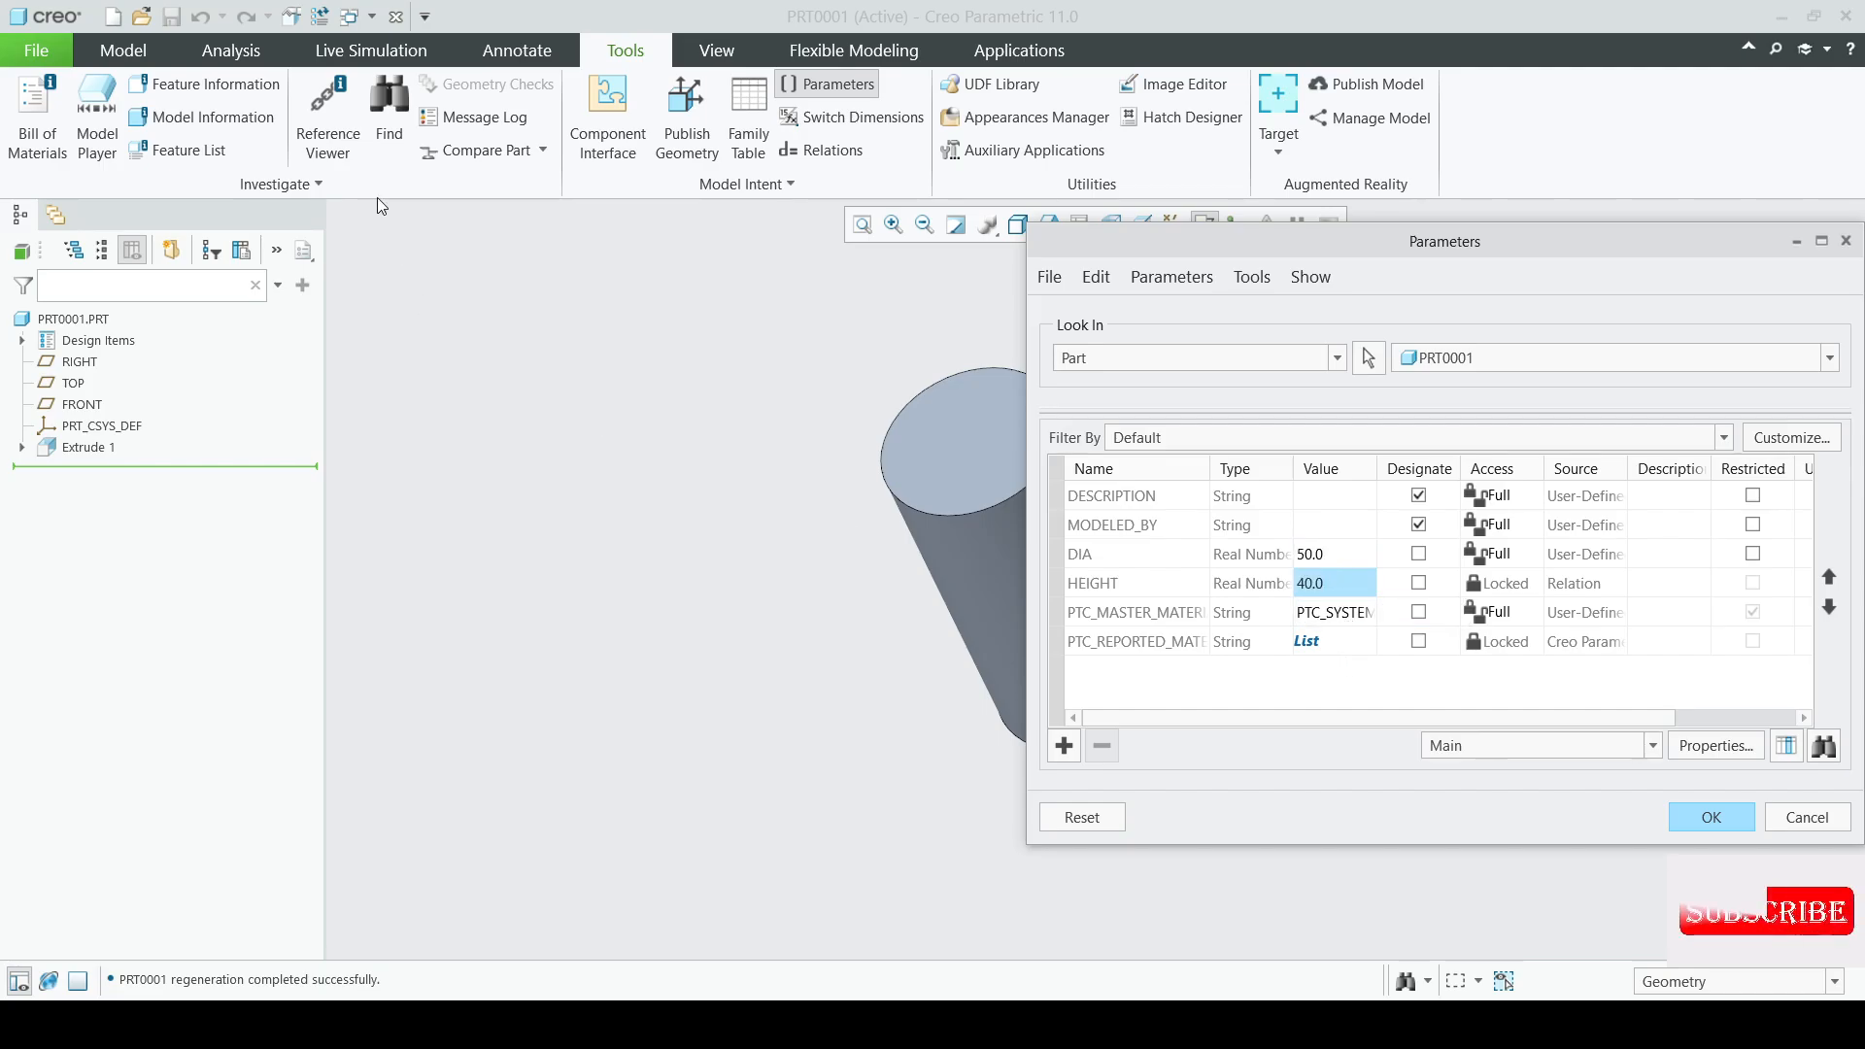
pyautogui.click(320, 17)
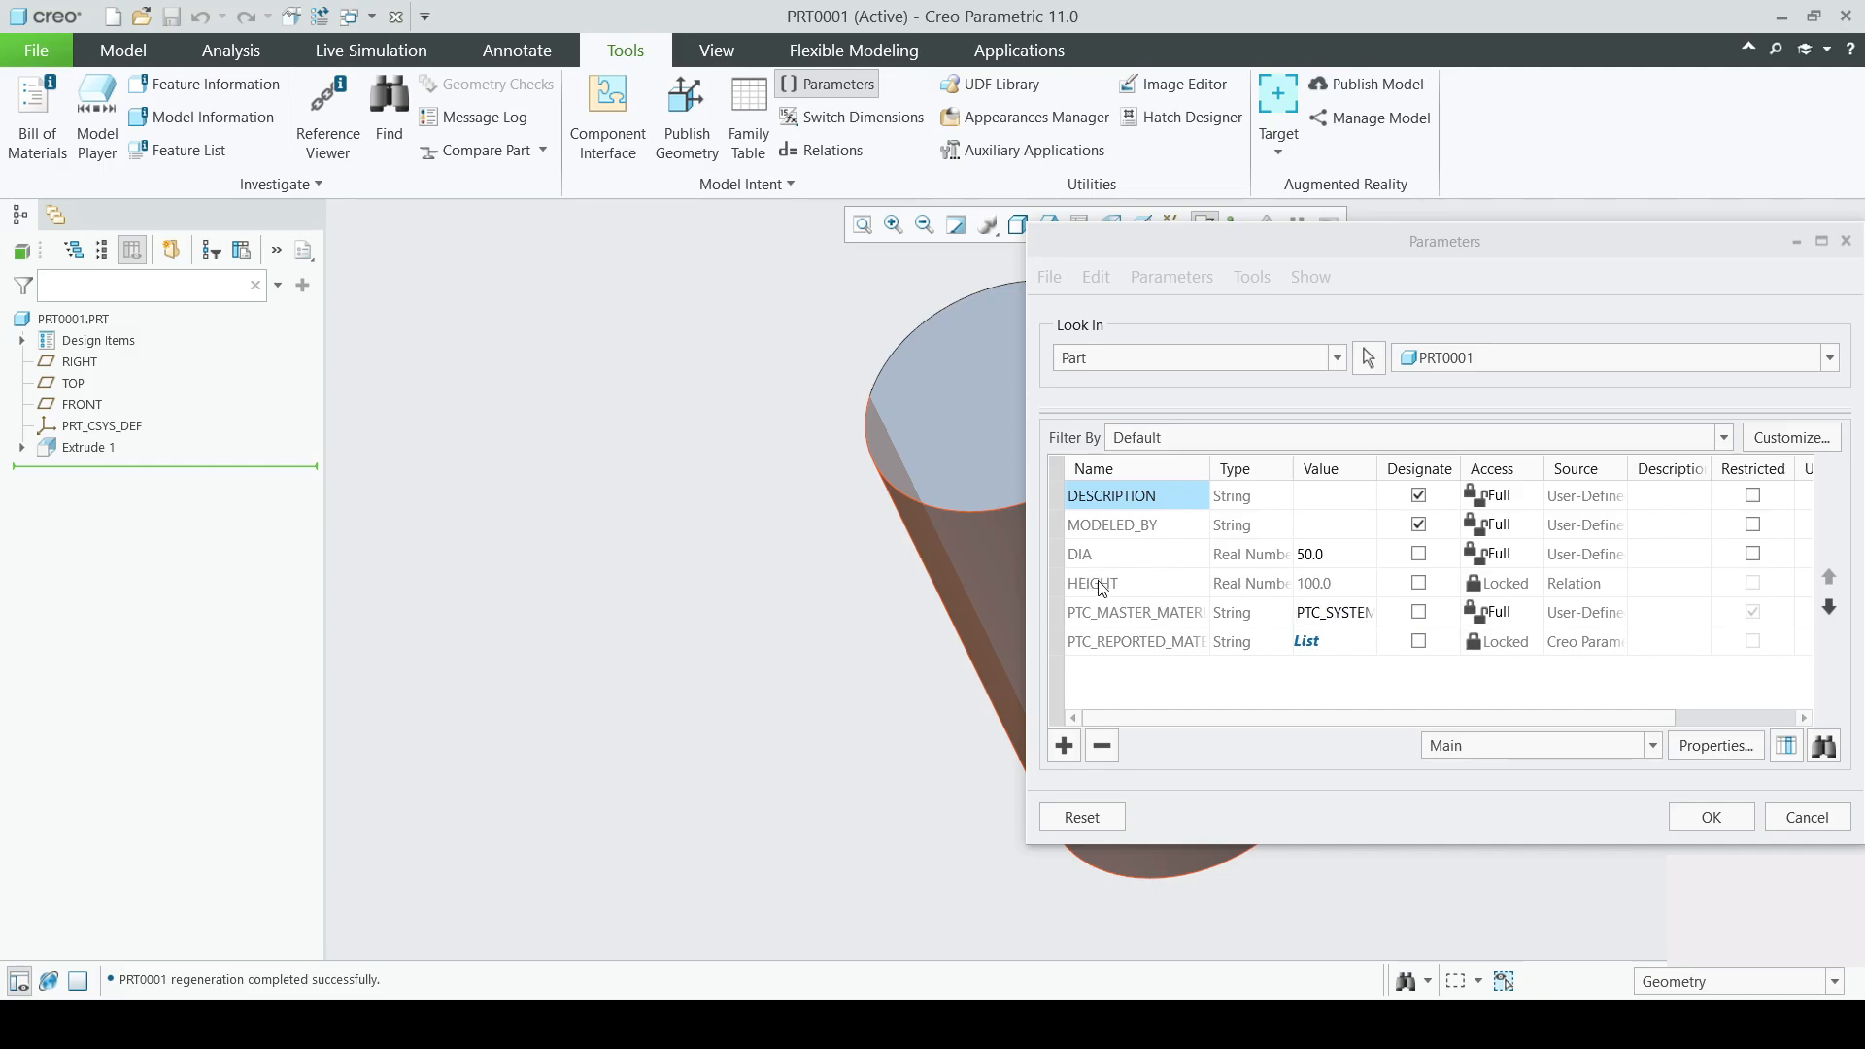
pyautogui.click(1683, 814)
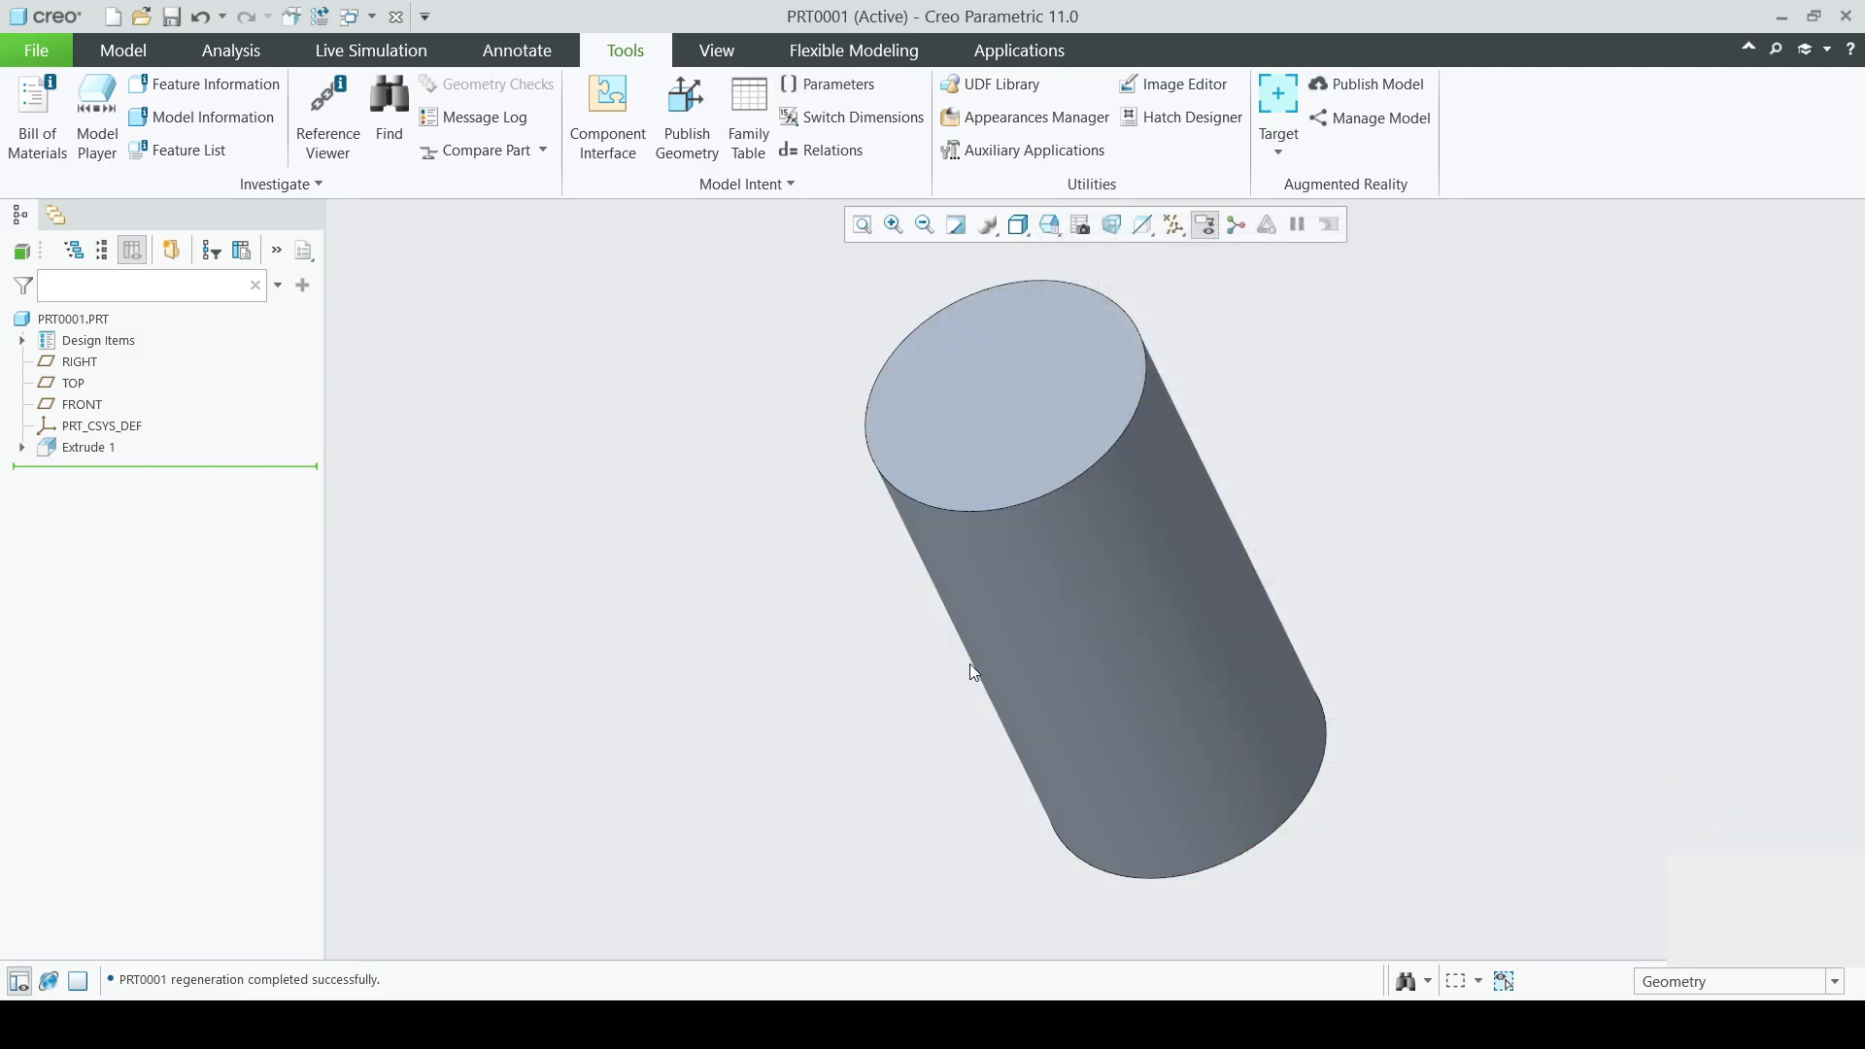
# - Show the regenerated cylinder's diameter and height dimensions to check them, and clear the selection
pyautogui.scroll(2, 969, 662)
pyautogui.scroll(-1, 969, 663)
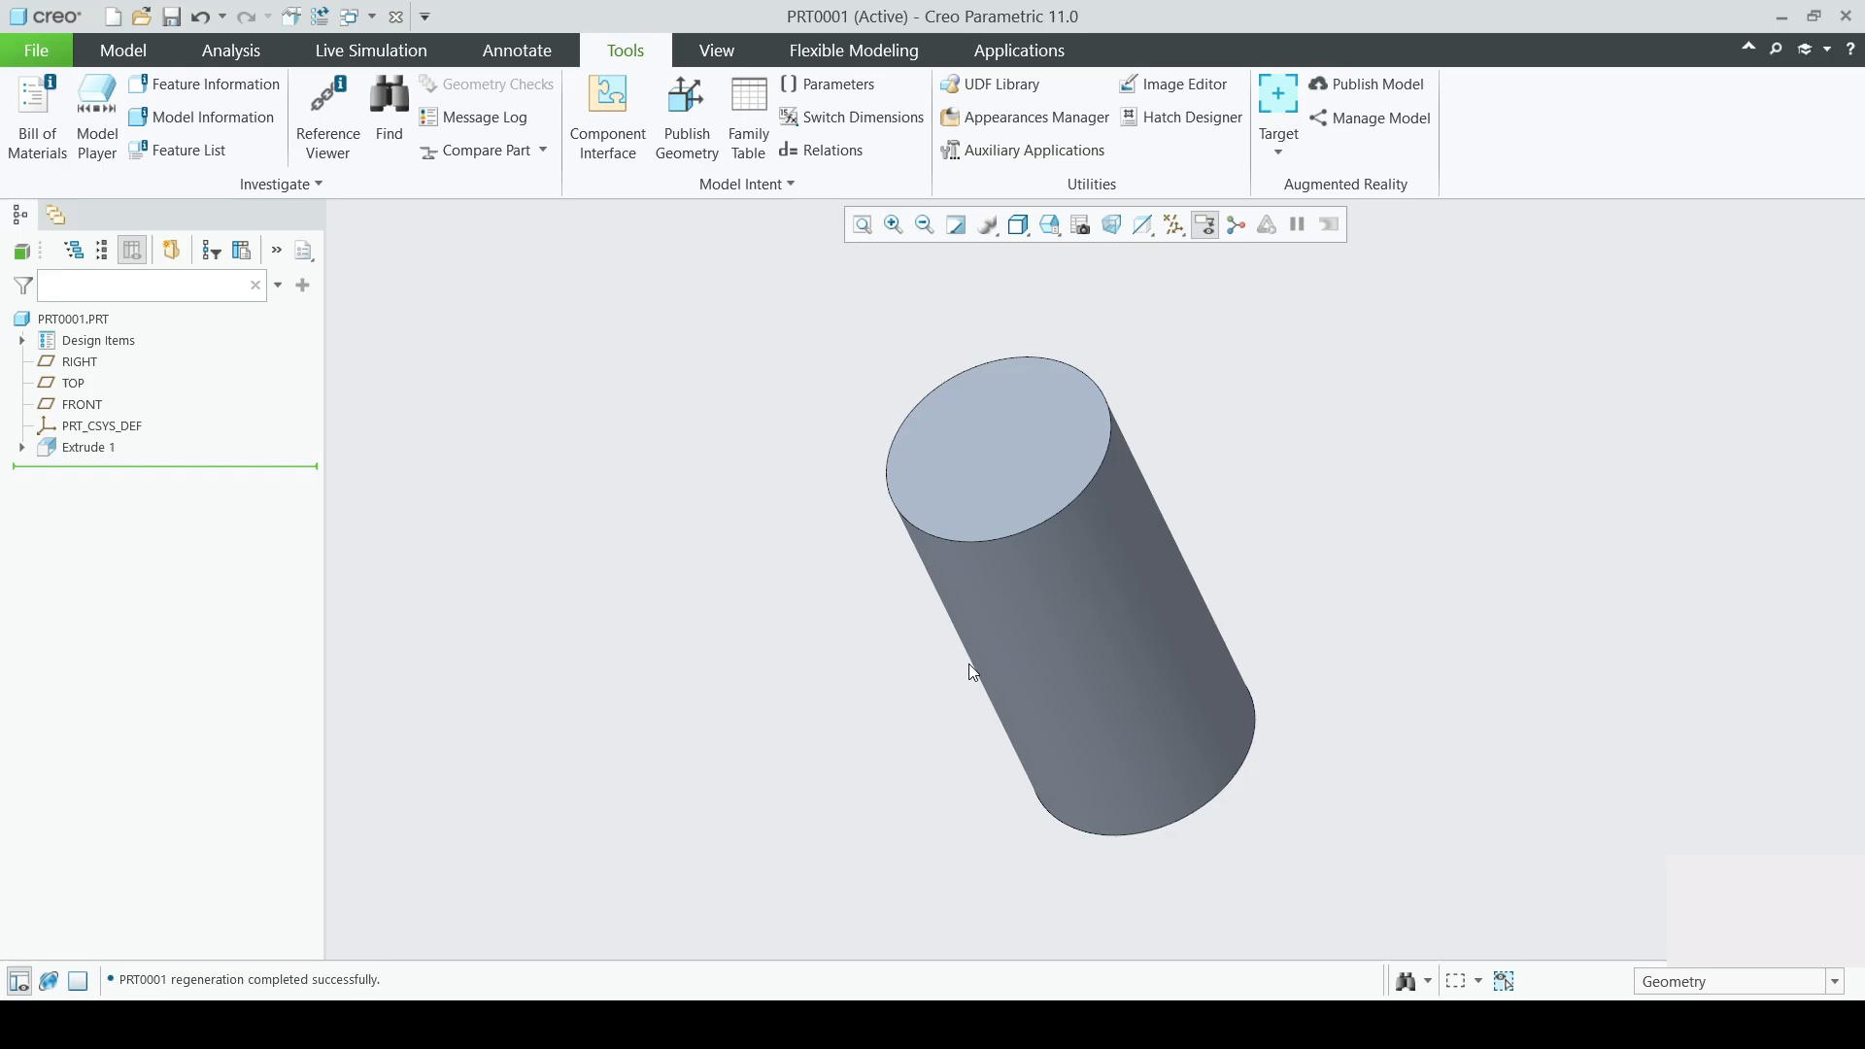
pyautogui.doubleClick(1043, 587)
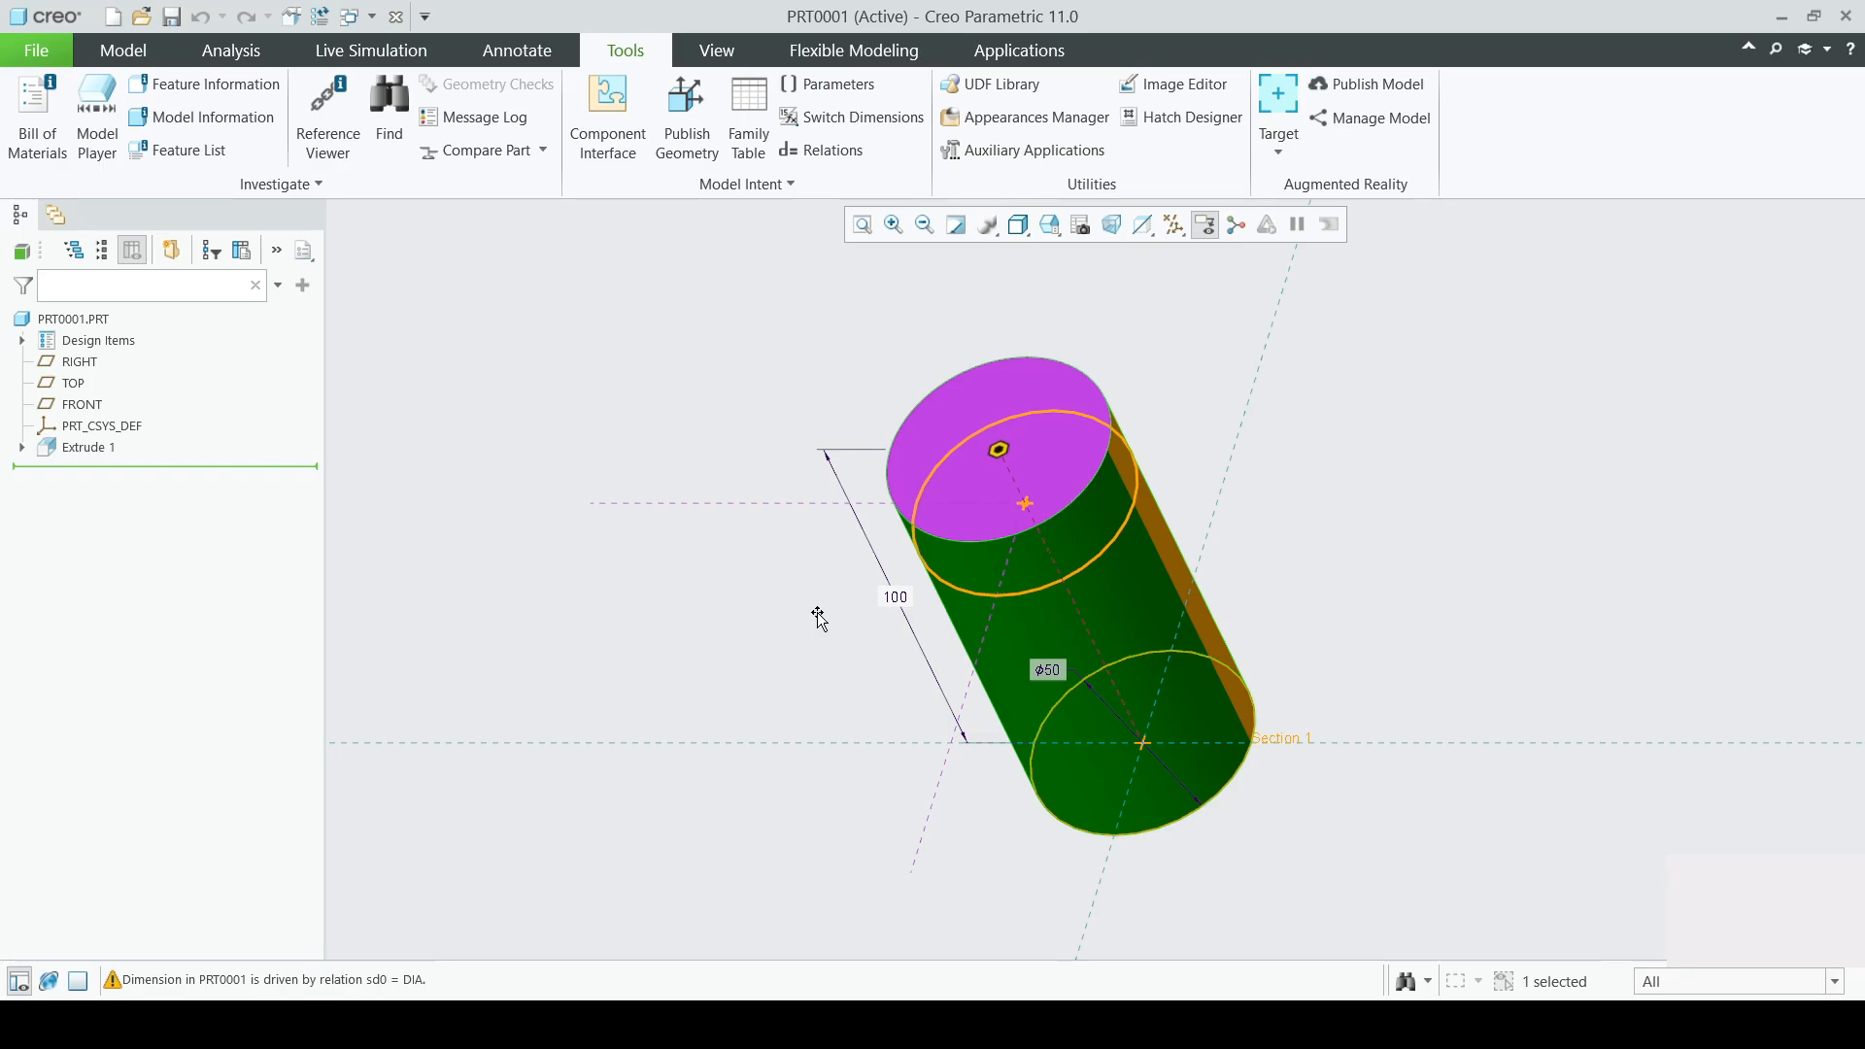
pyautogui.click(1469, 495)
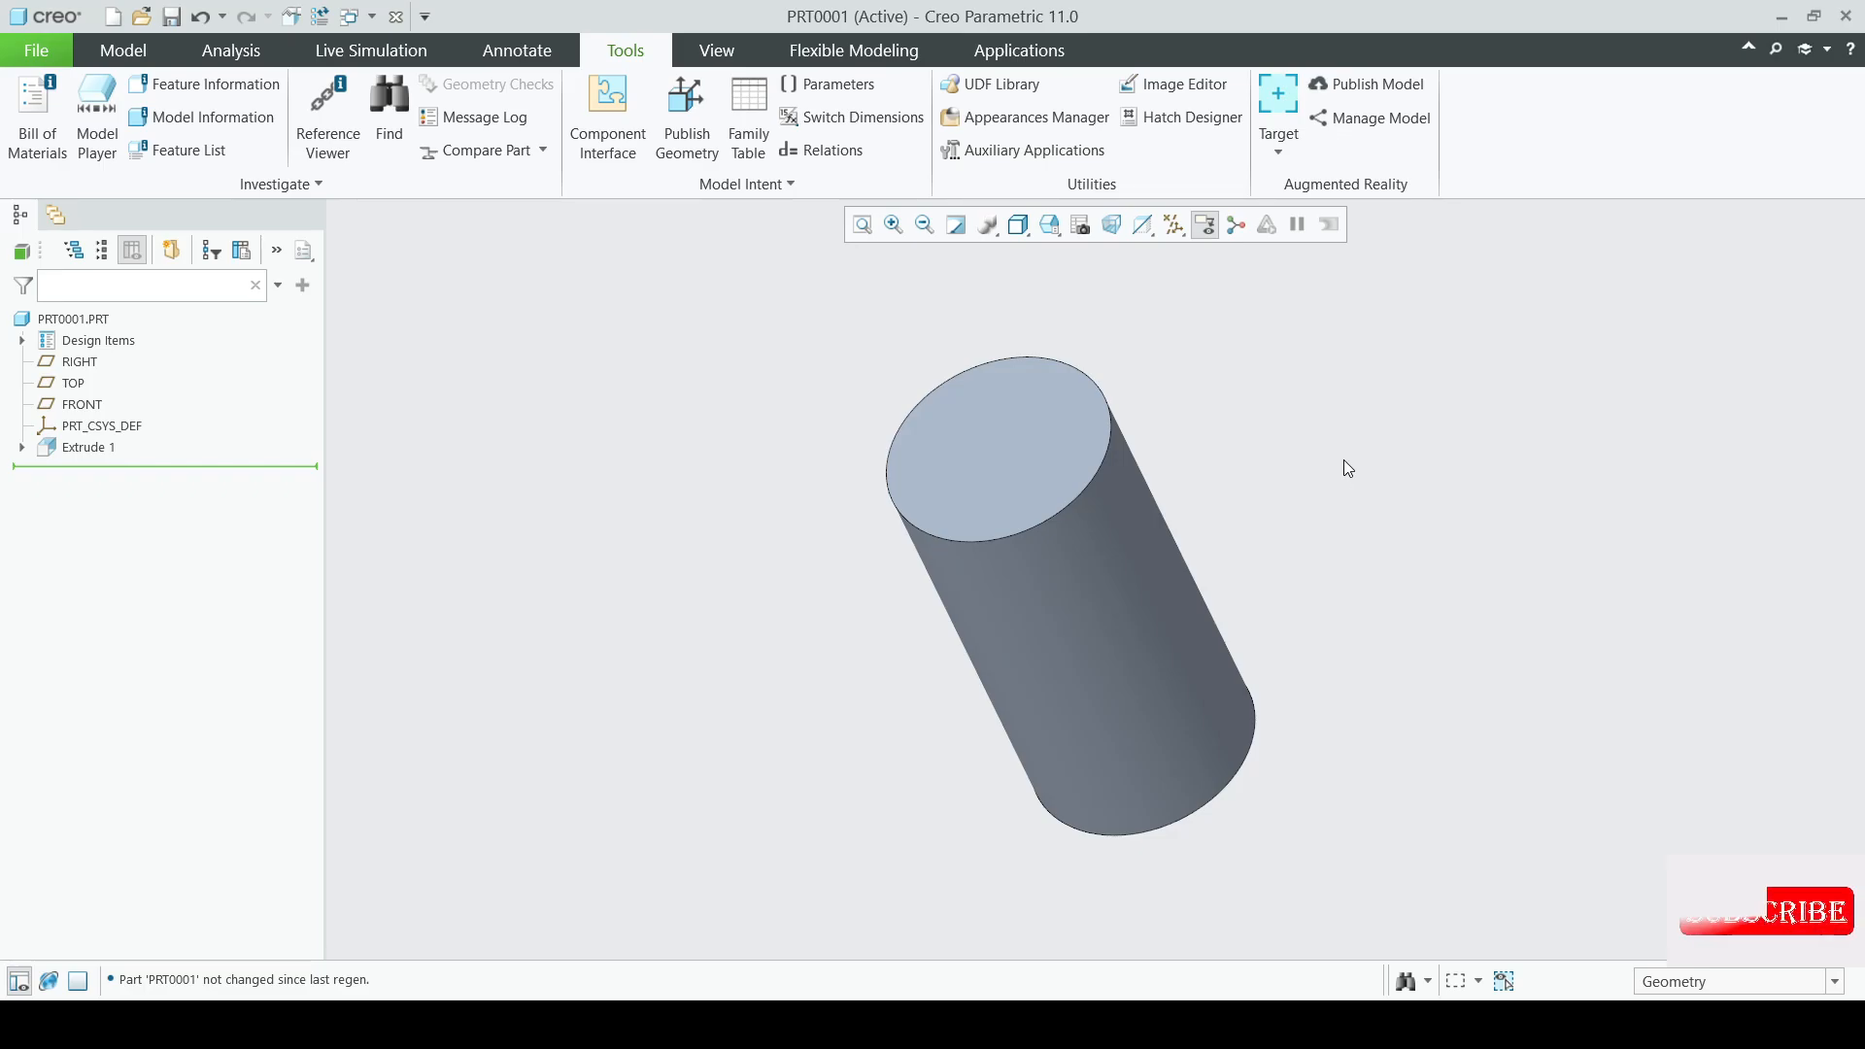
# - Examine the feature-level relations of the extruded cylinder, cancel out of them, and clear the displayed dimensions
pyautogui.click(795, 152)
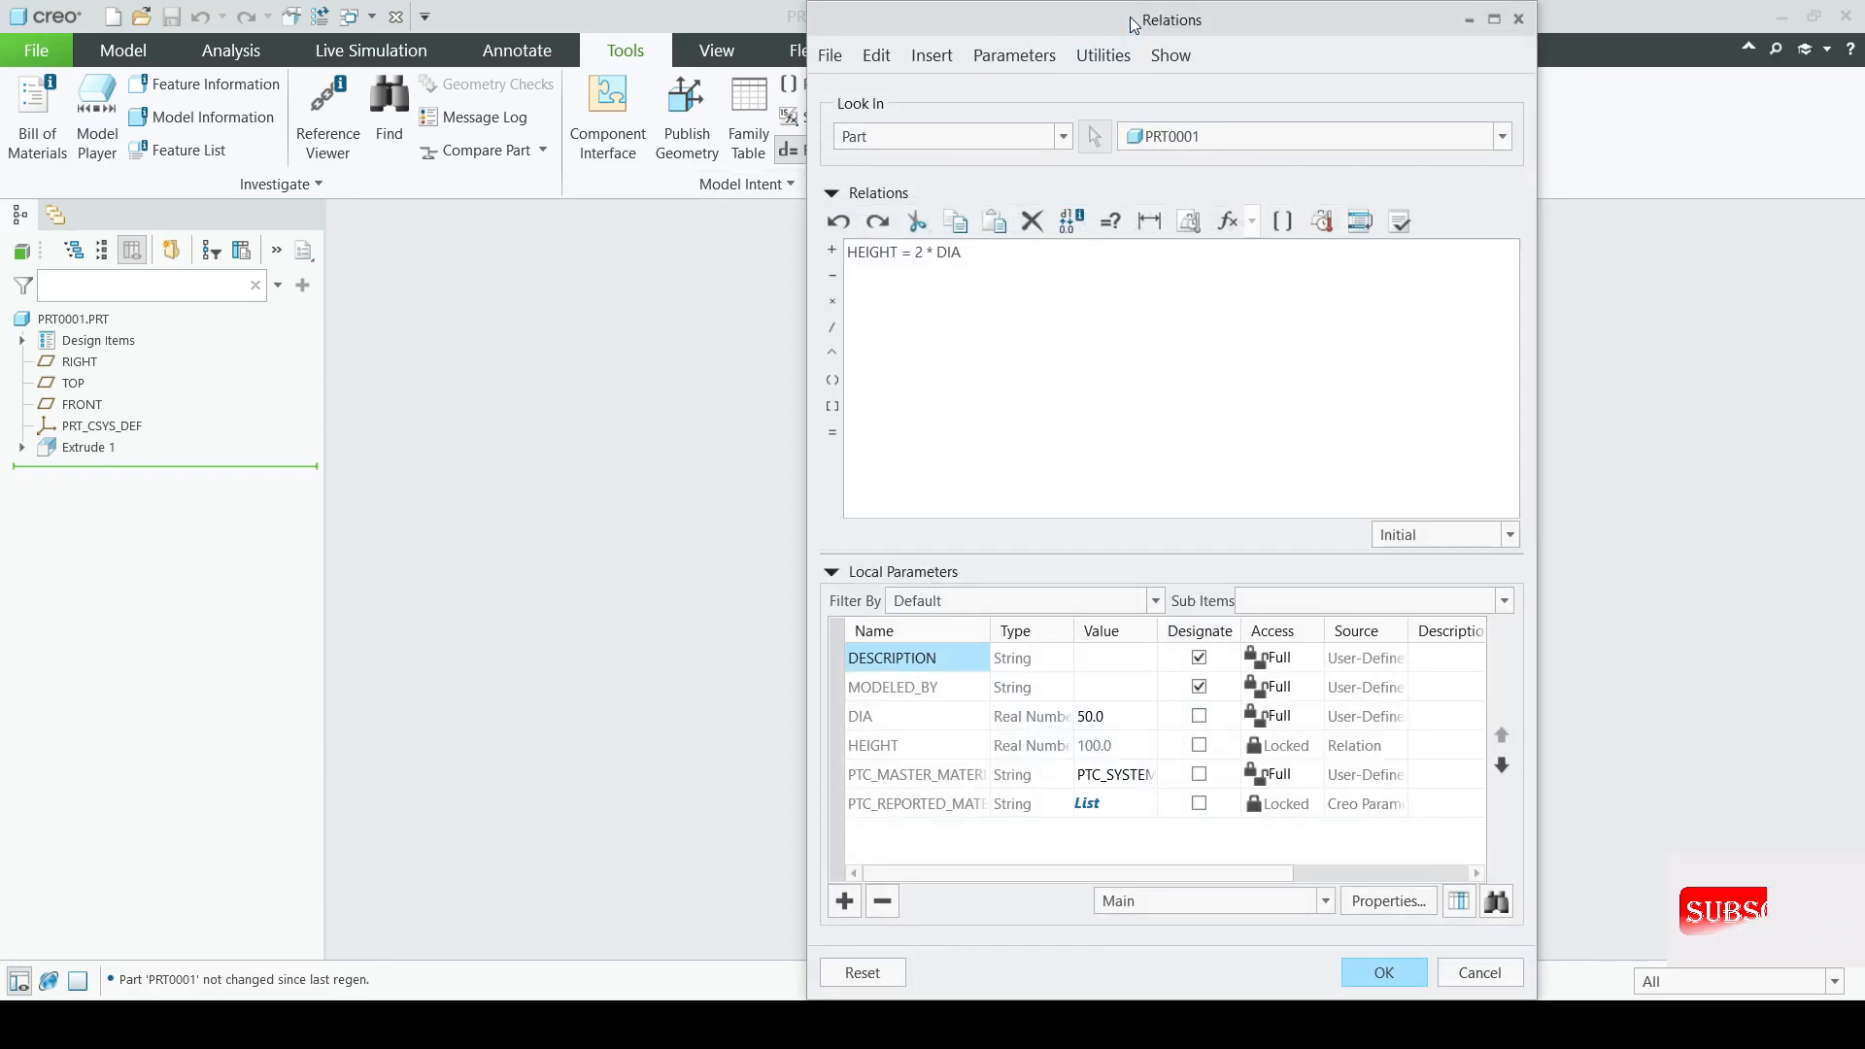
pyautogui.moveTo(1140, 25); pyautogui.dragTo(414, 76)
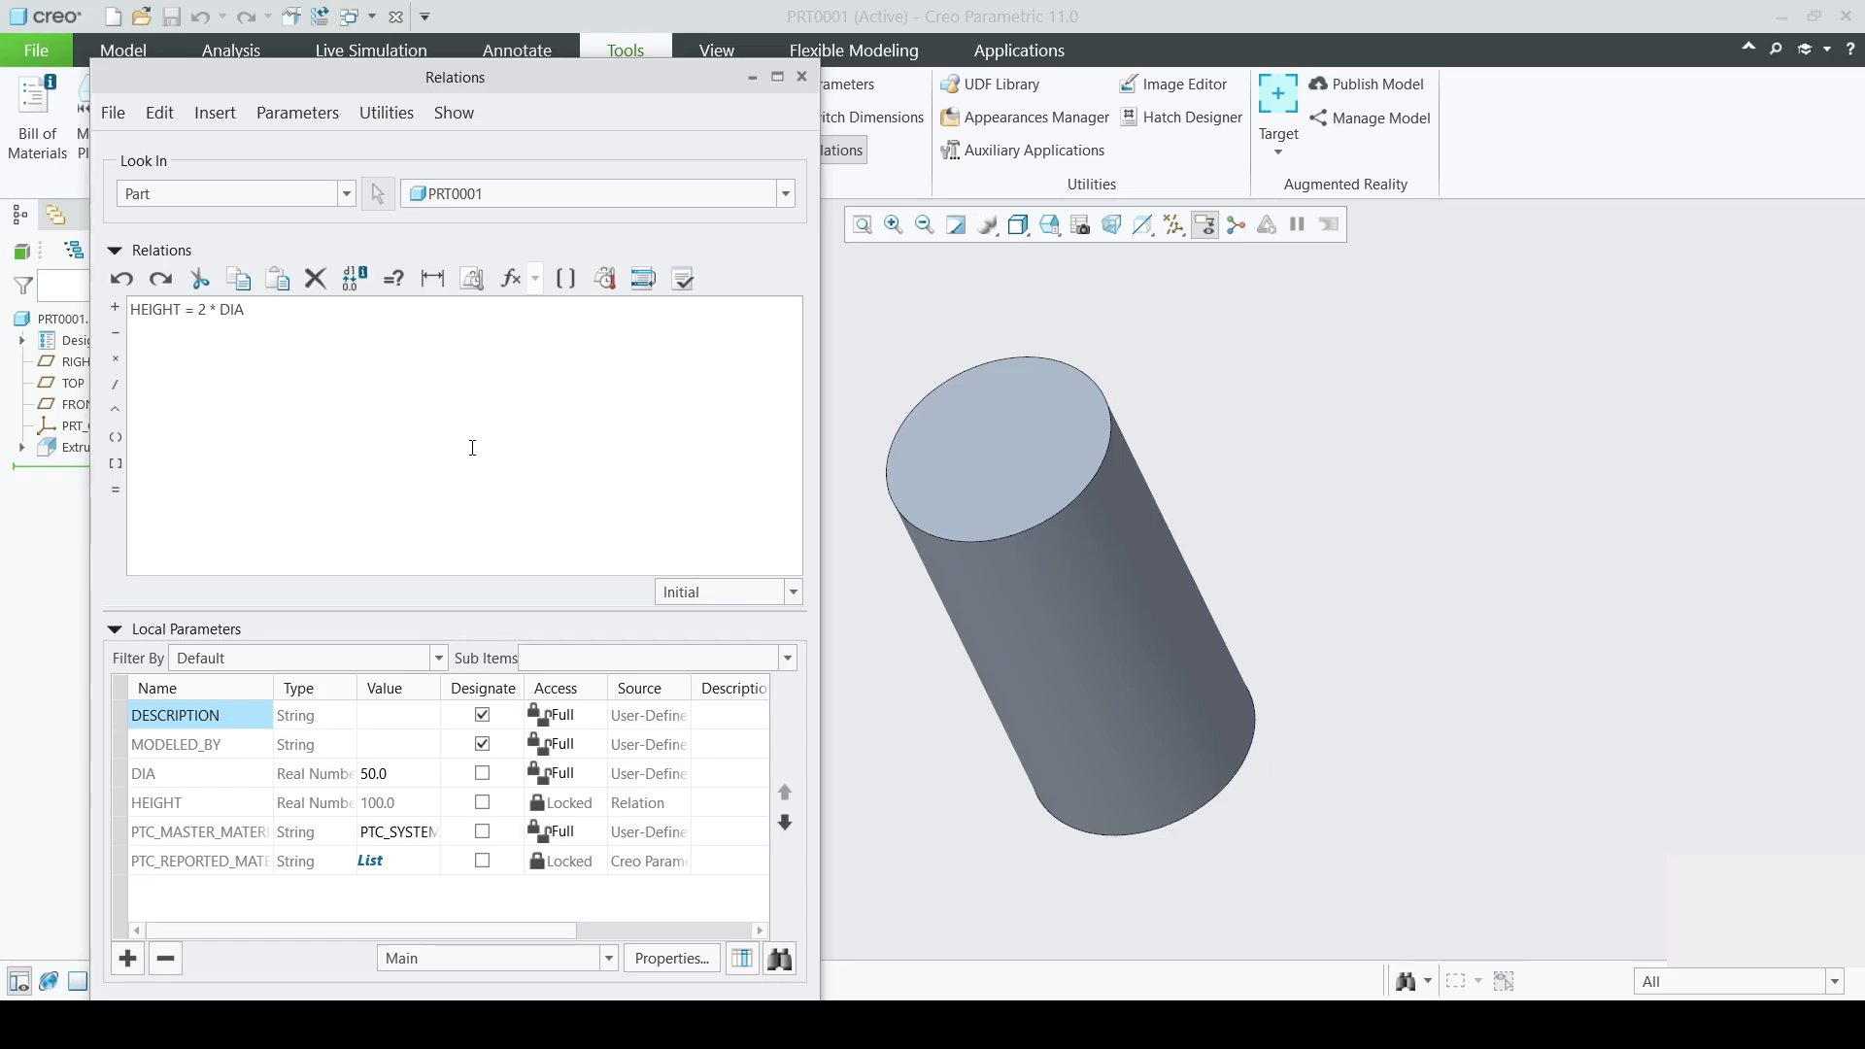
pyautogui.click(345, 195)
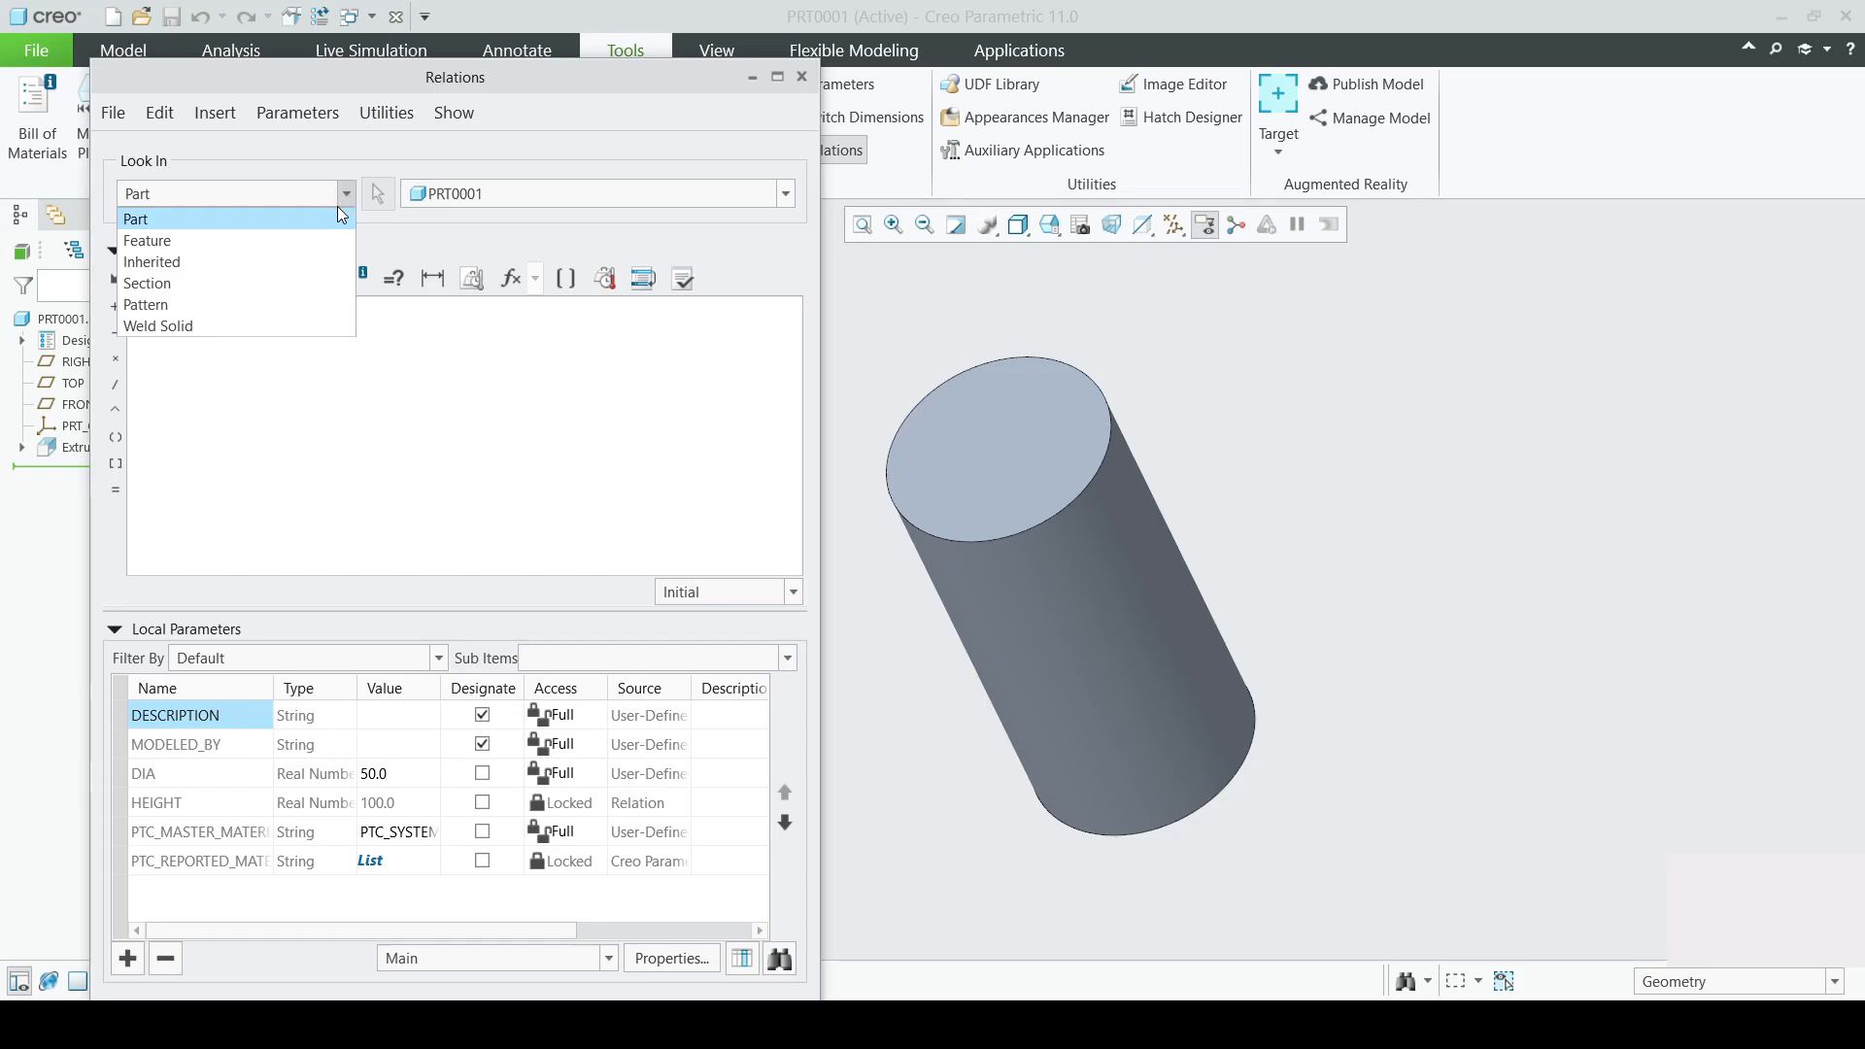
pyautogui.click(271, 240)
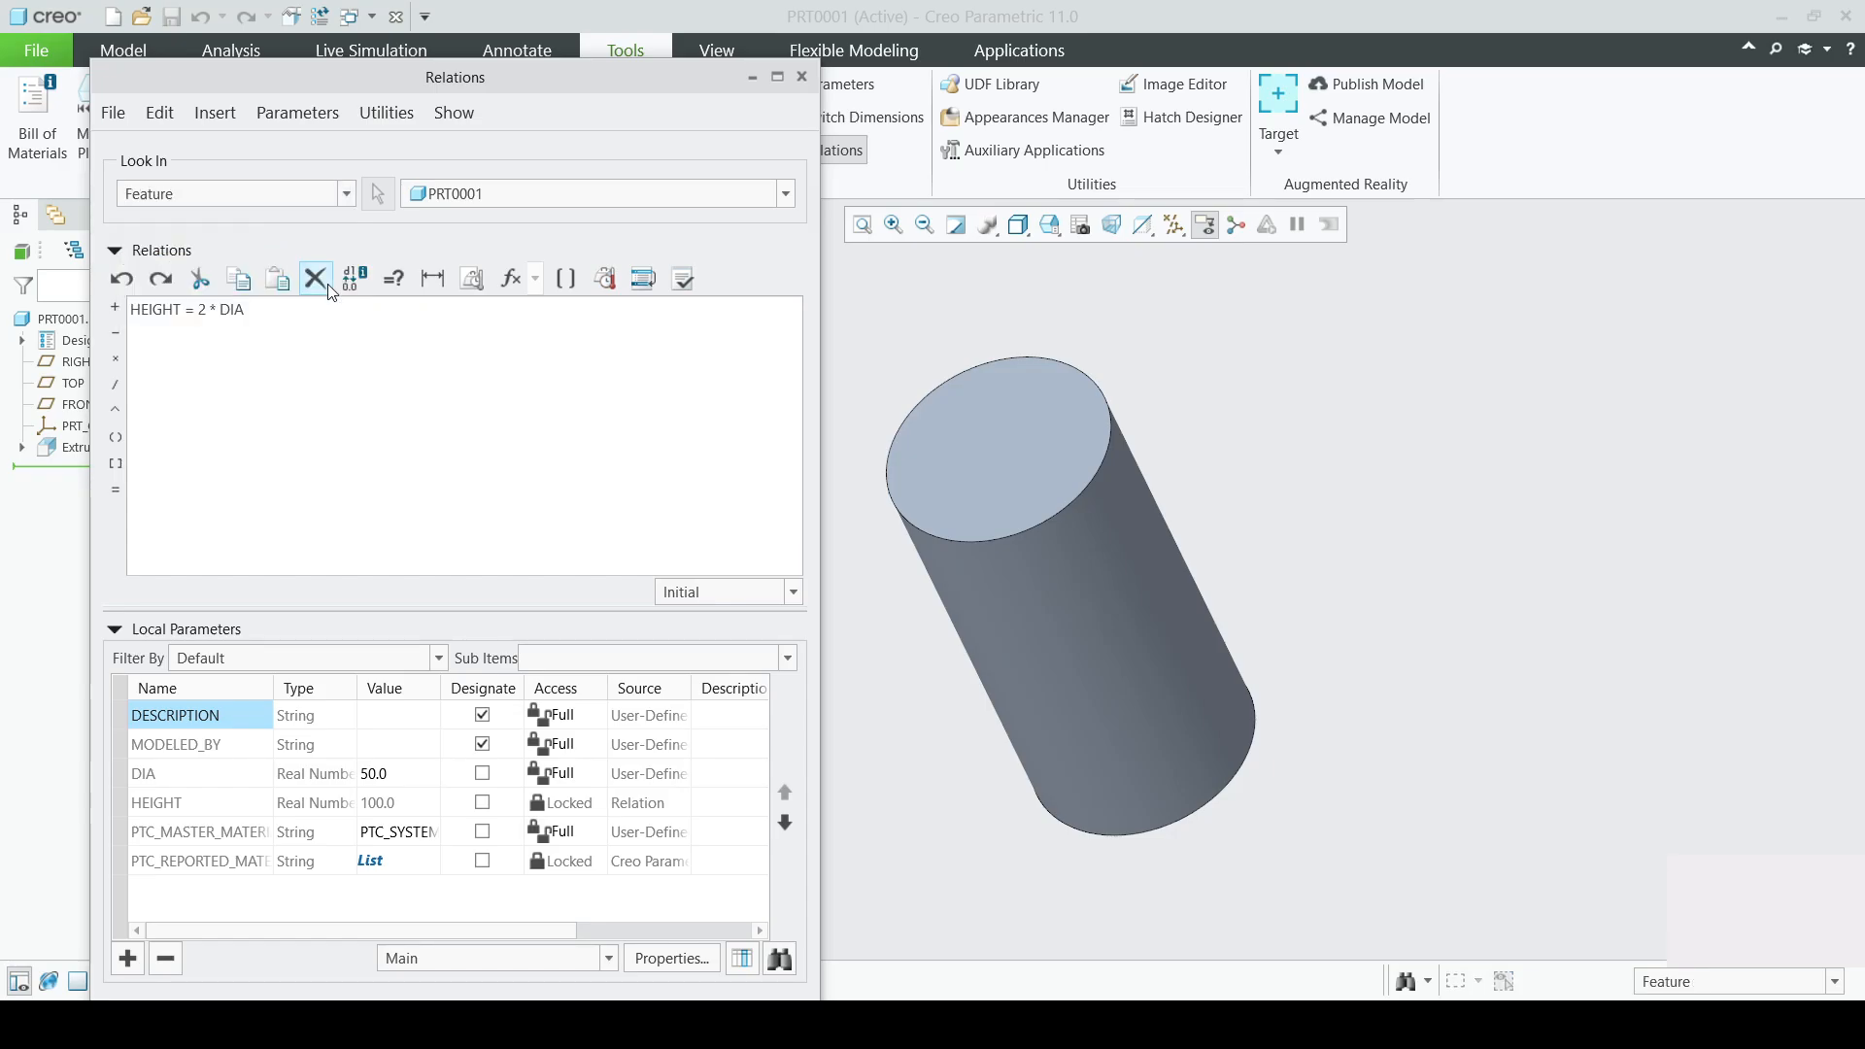
pyautogui.click(1047, 513)
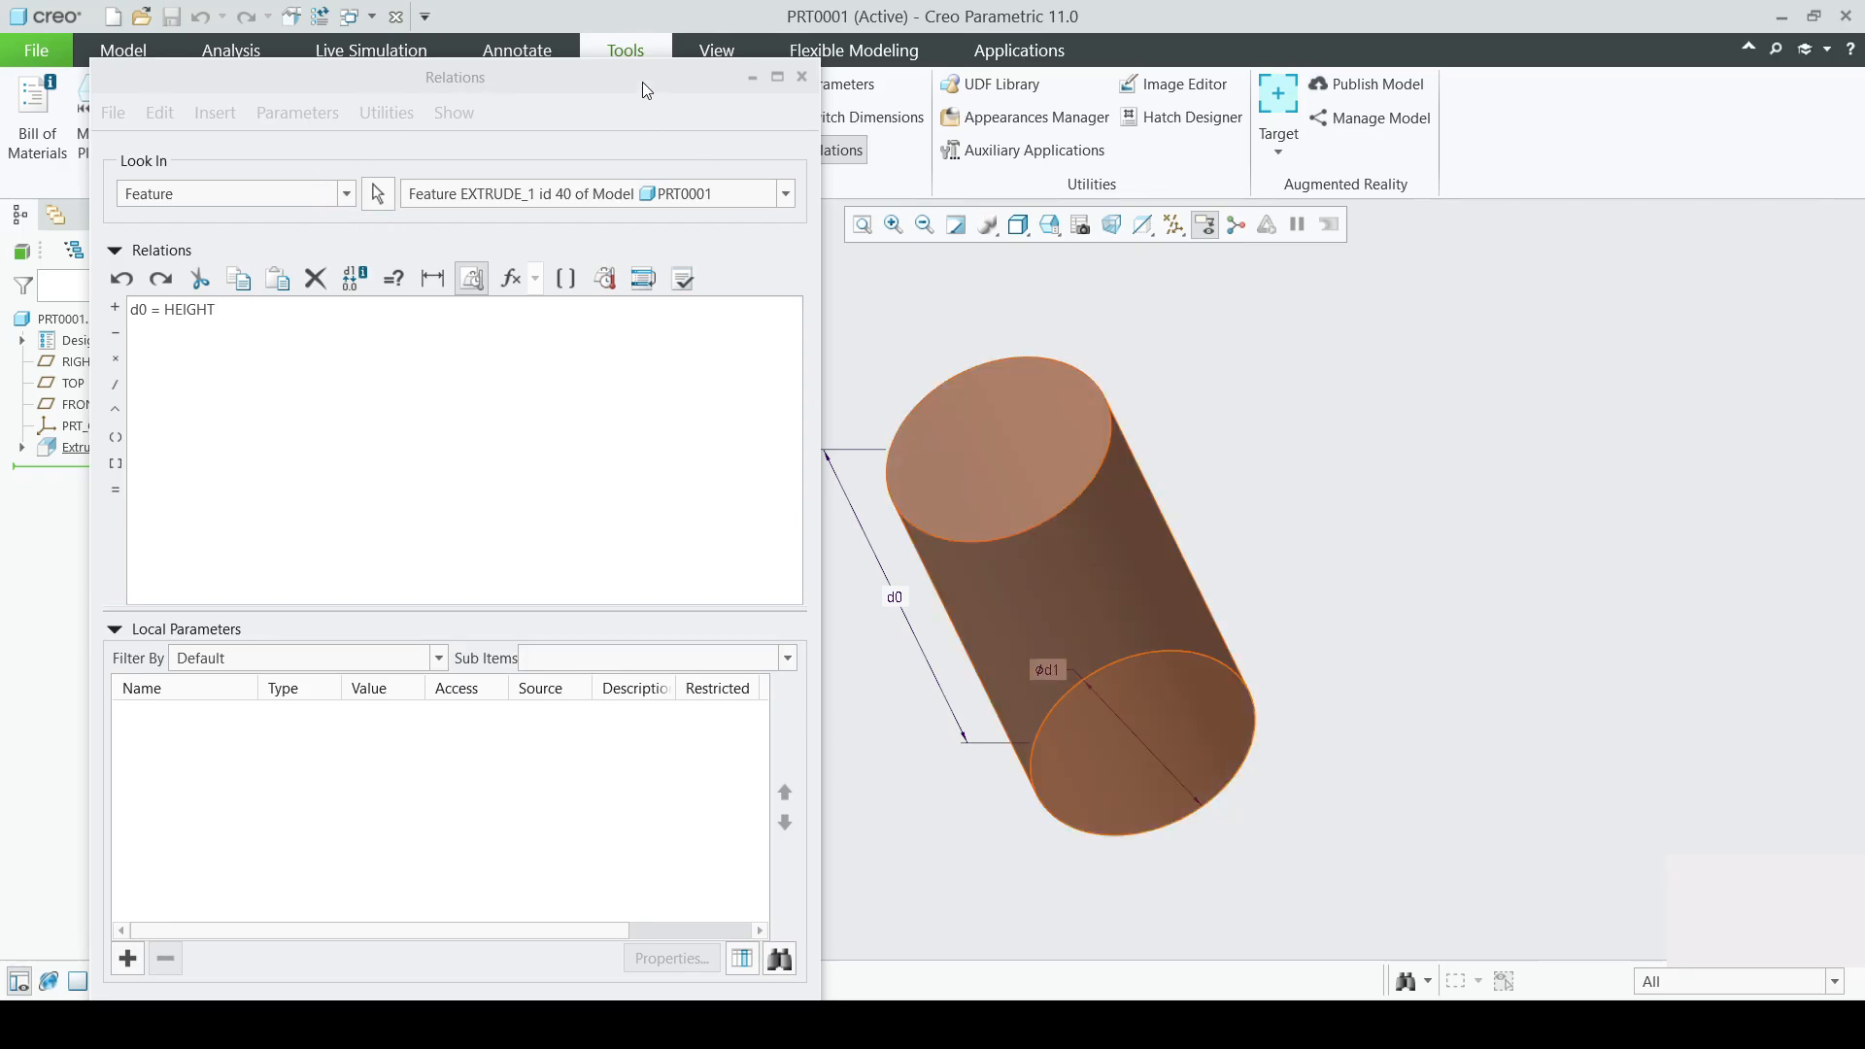
pyautogui.moveTo(643, 82); pyautogui.dragTo(1742, 63)
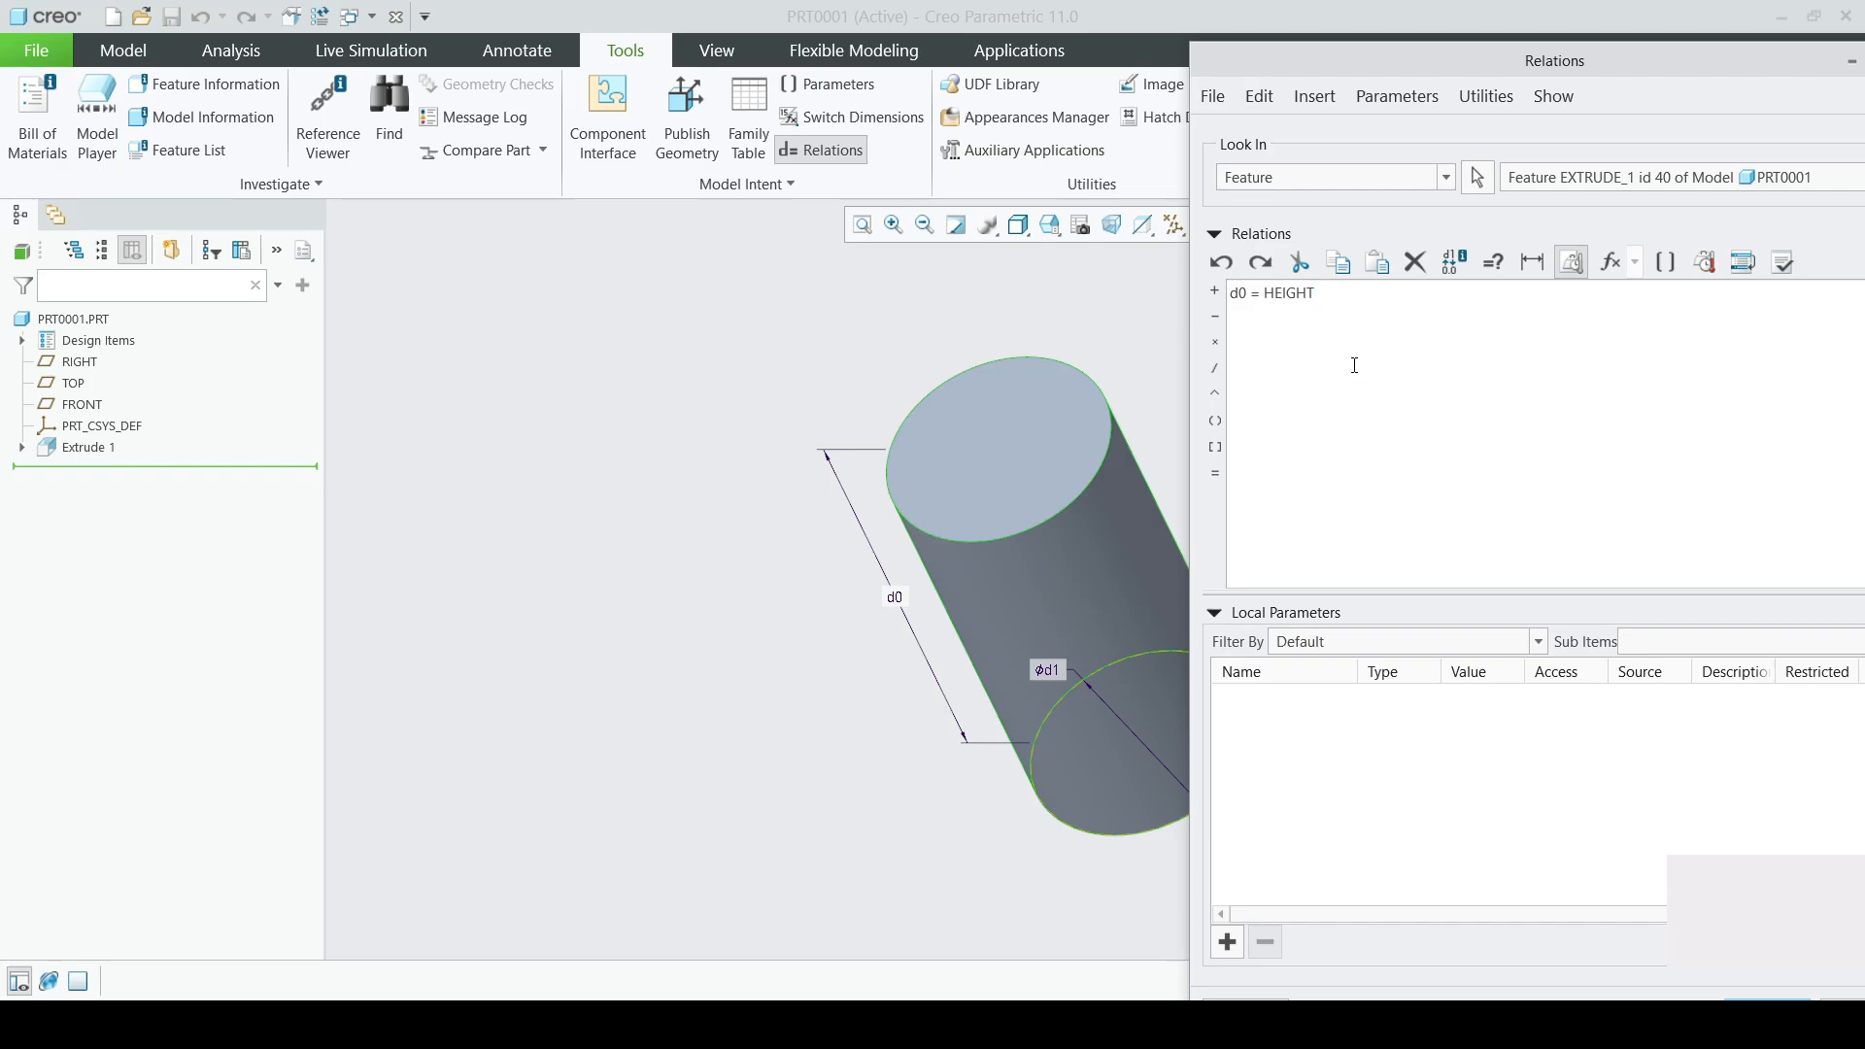
pyautogui.moveTo(1571, 66); pyautogui.dragTo(486, 62)
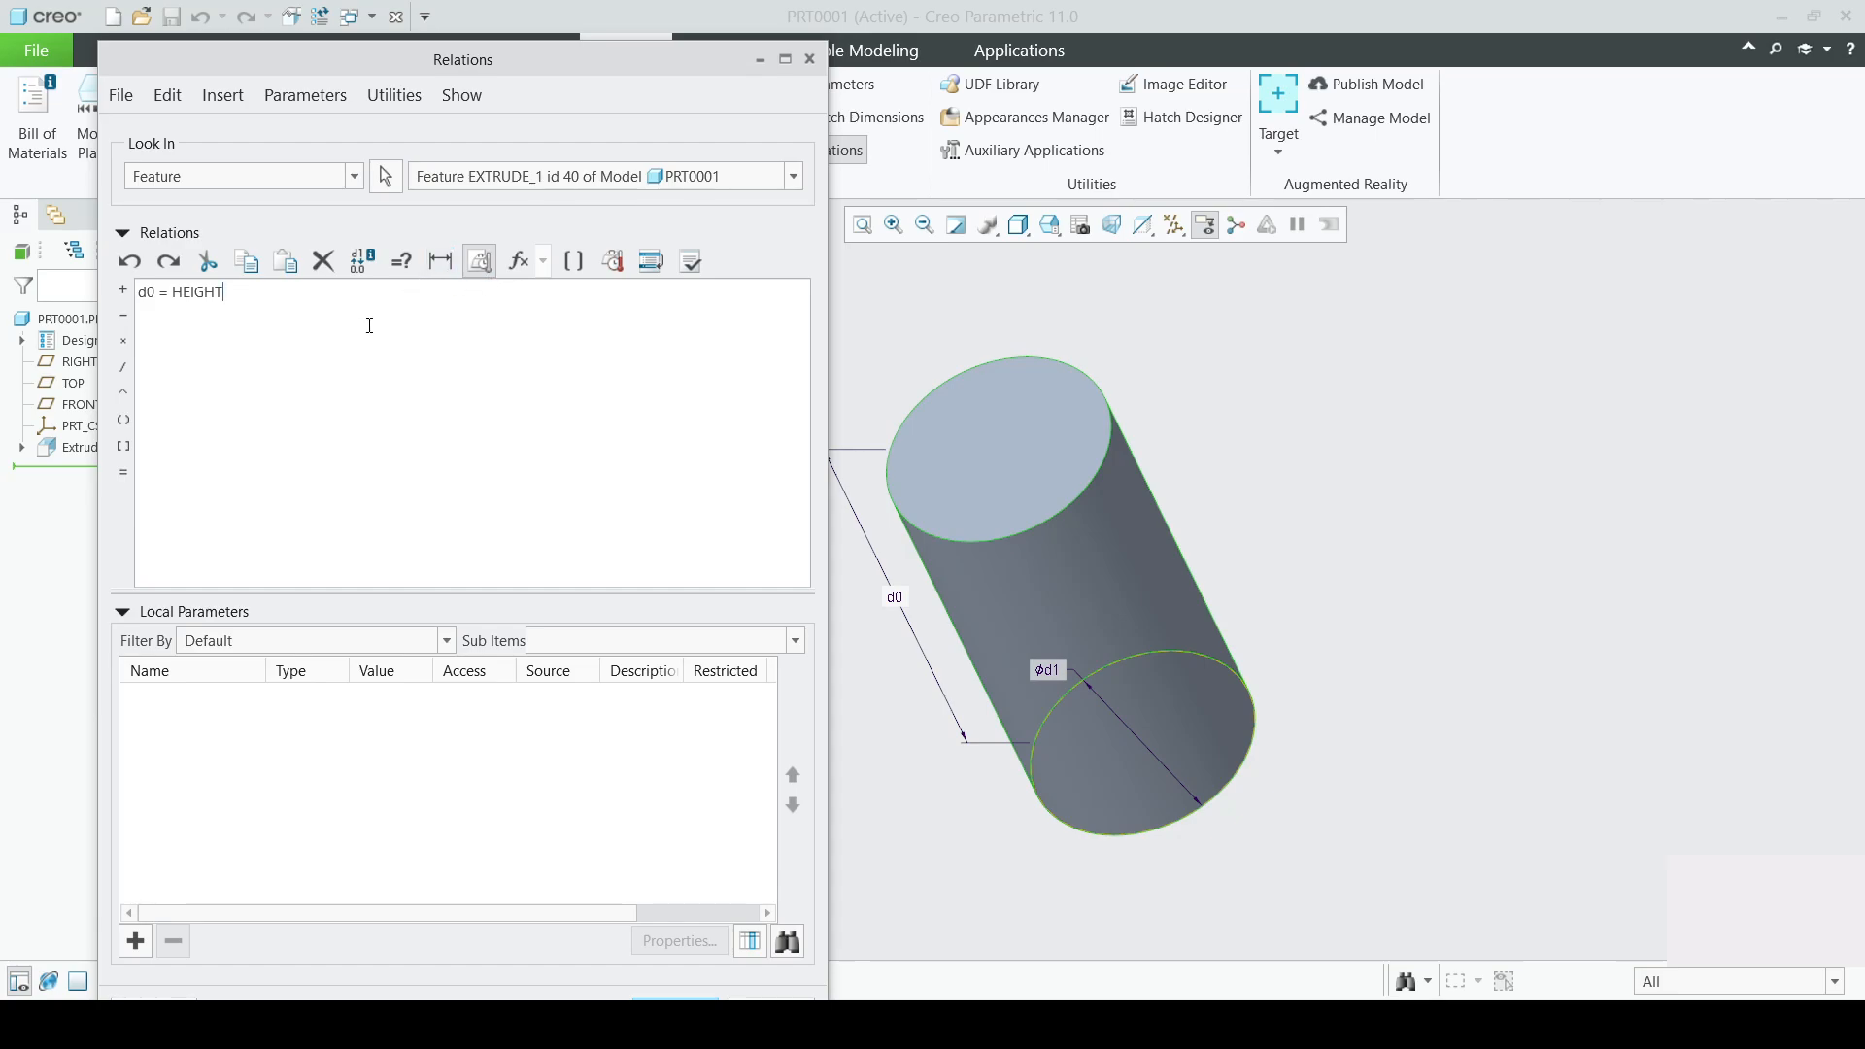
pyautogui.click(810, 59)
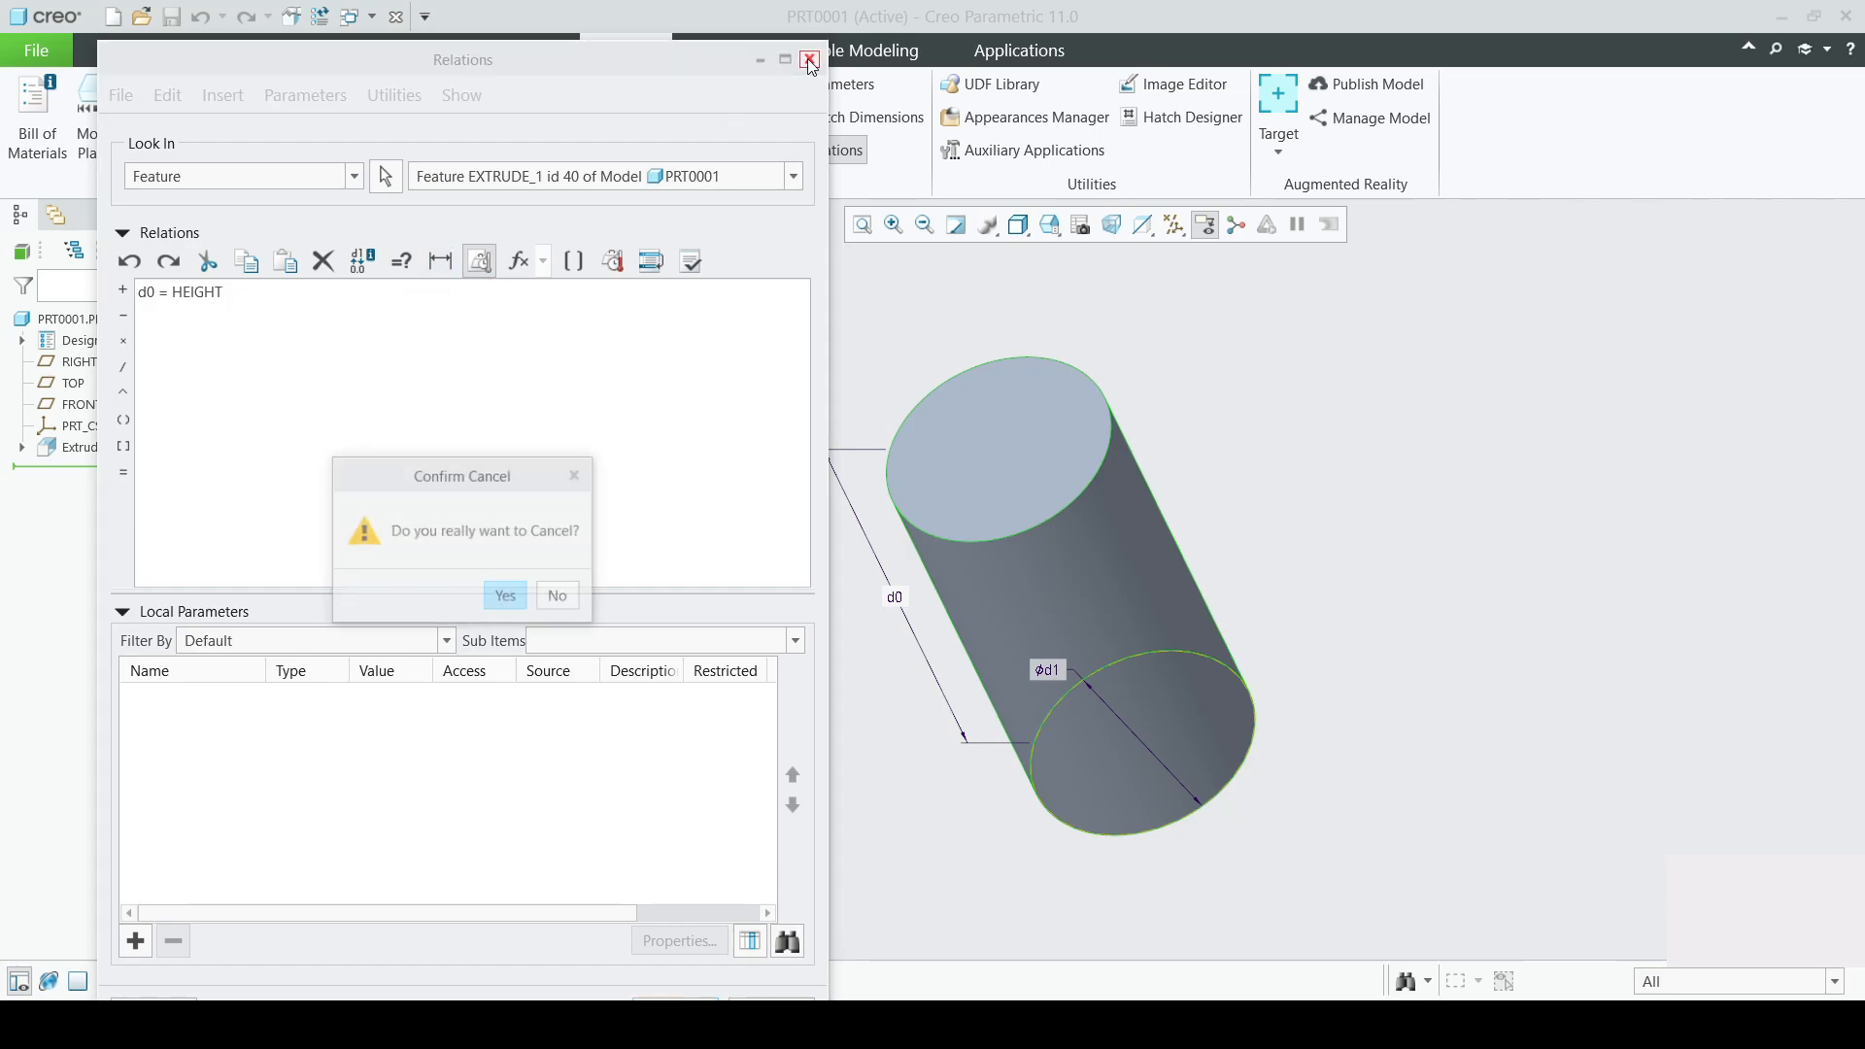
pyautogui.click(509, 595)
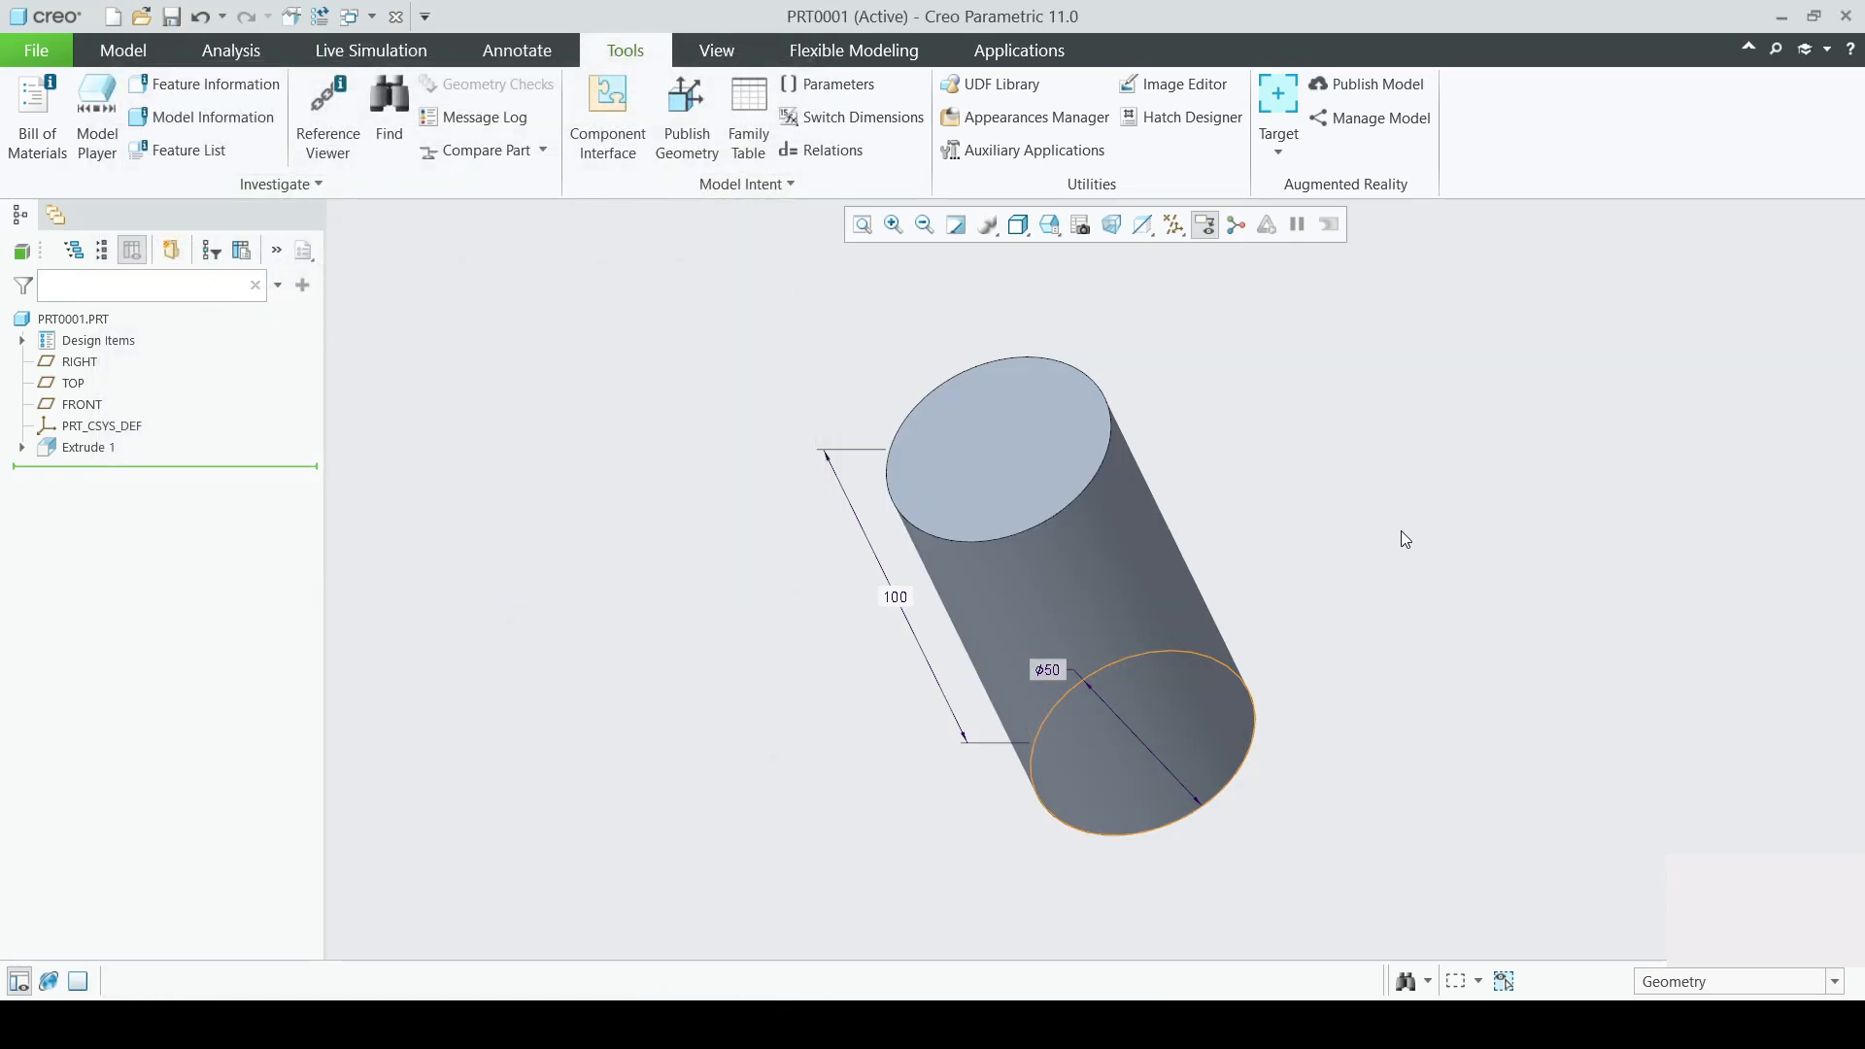
pyautogui.click(322, 15)
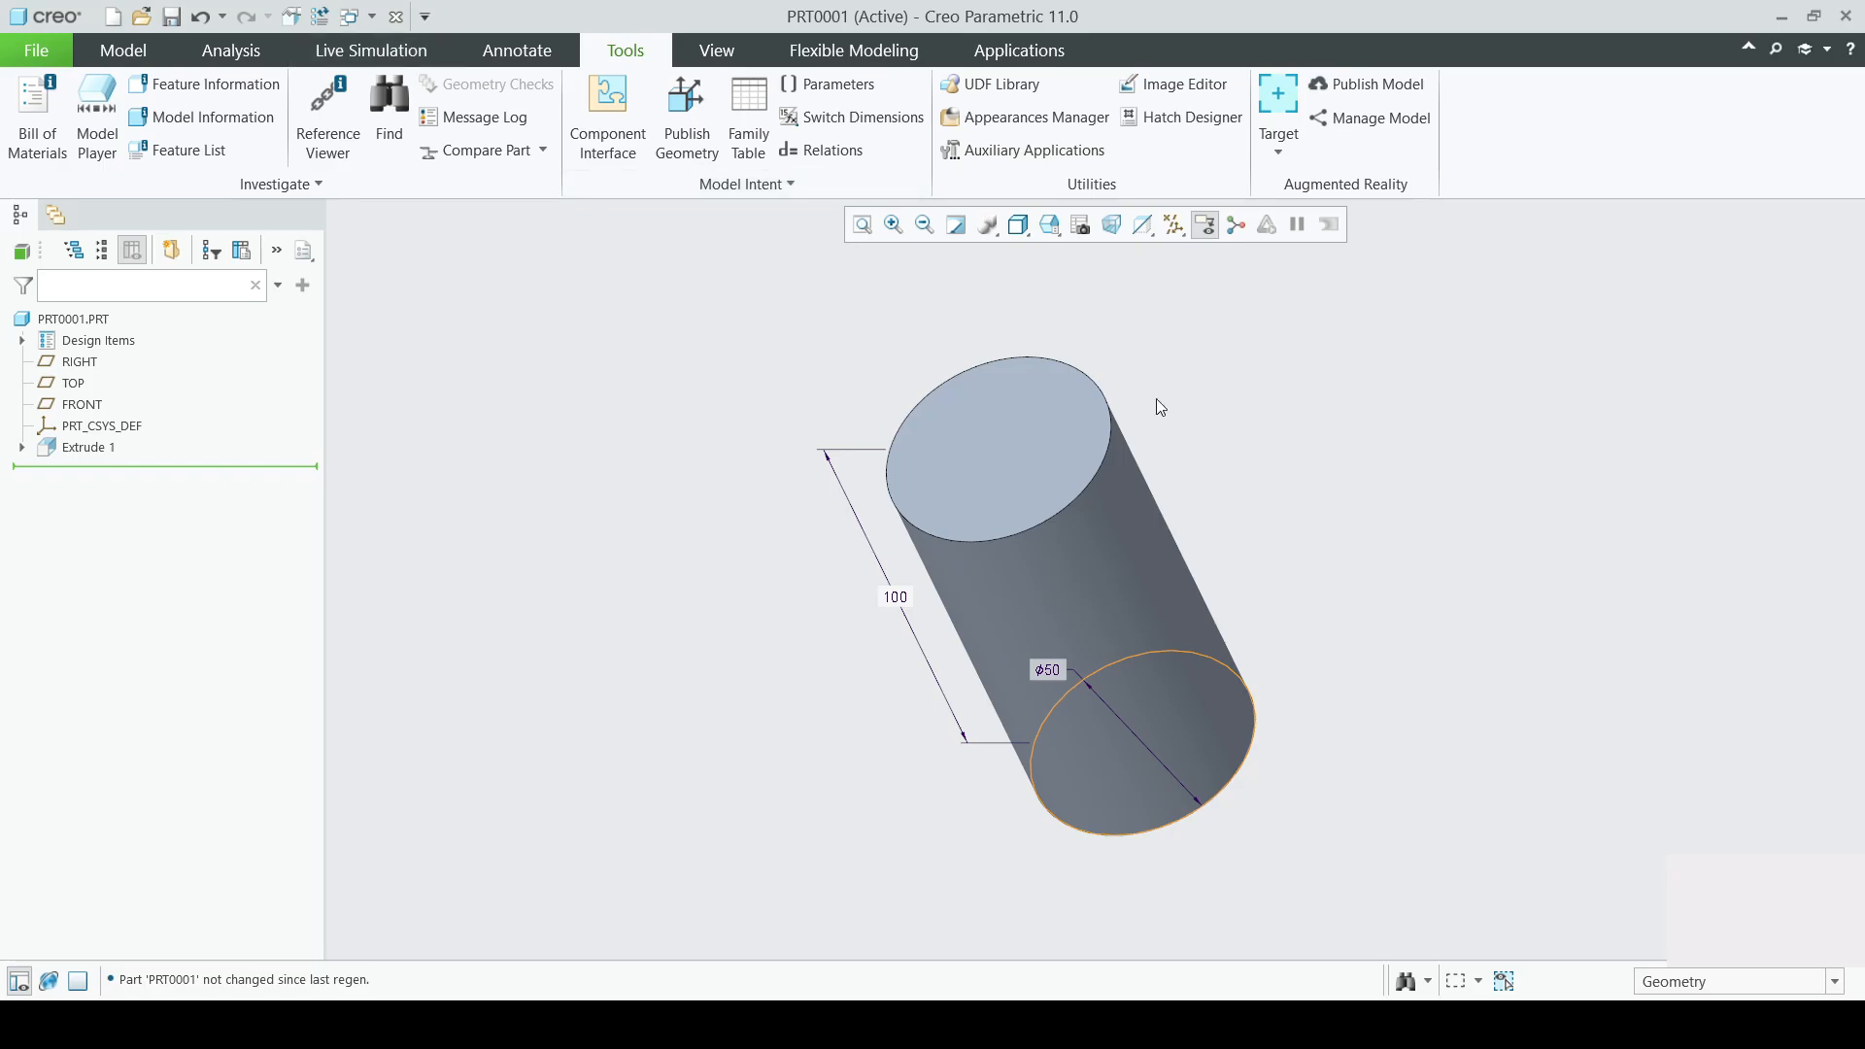
pyautogui.click(957, 225)
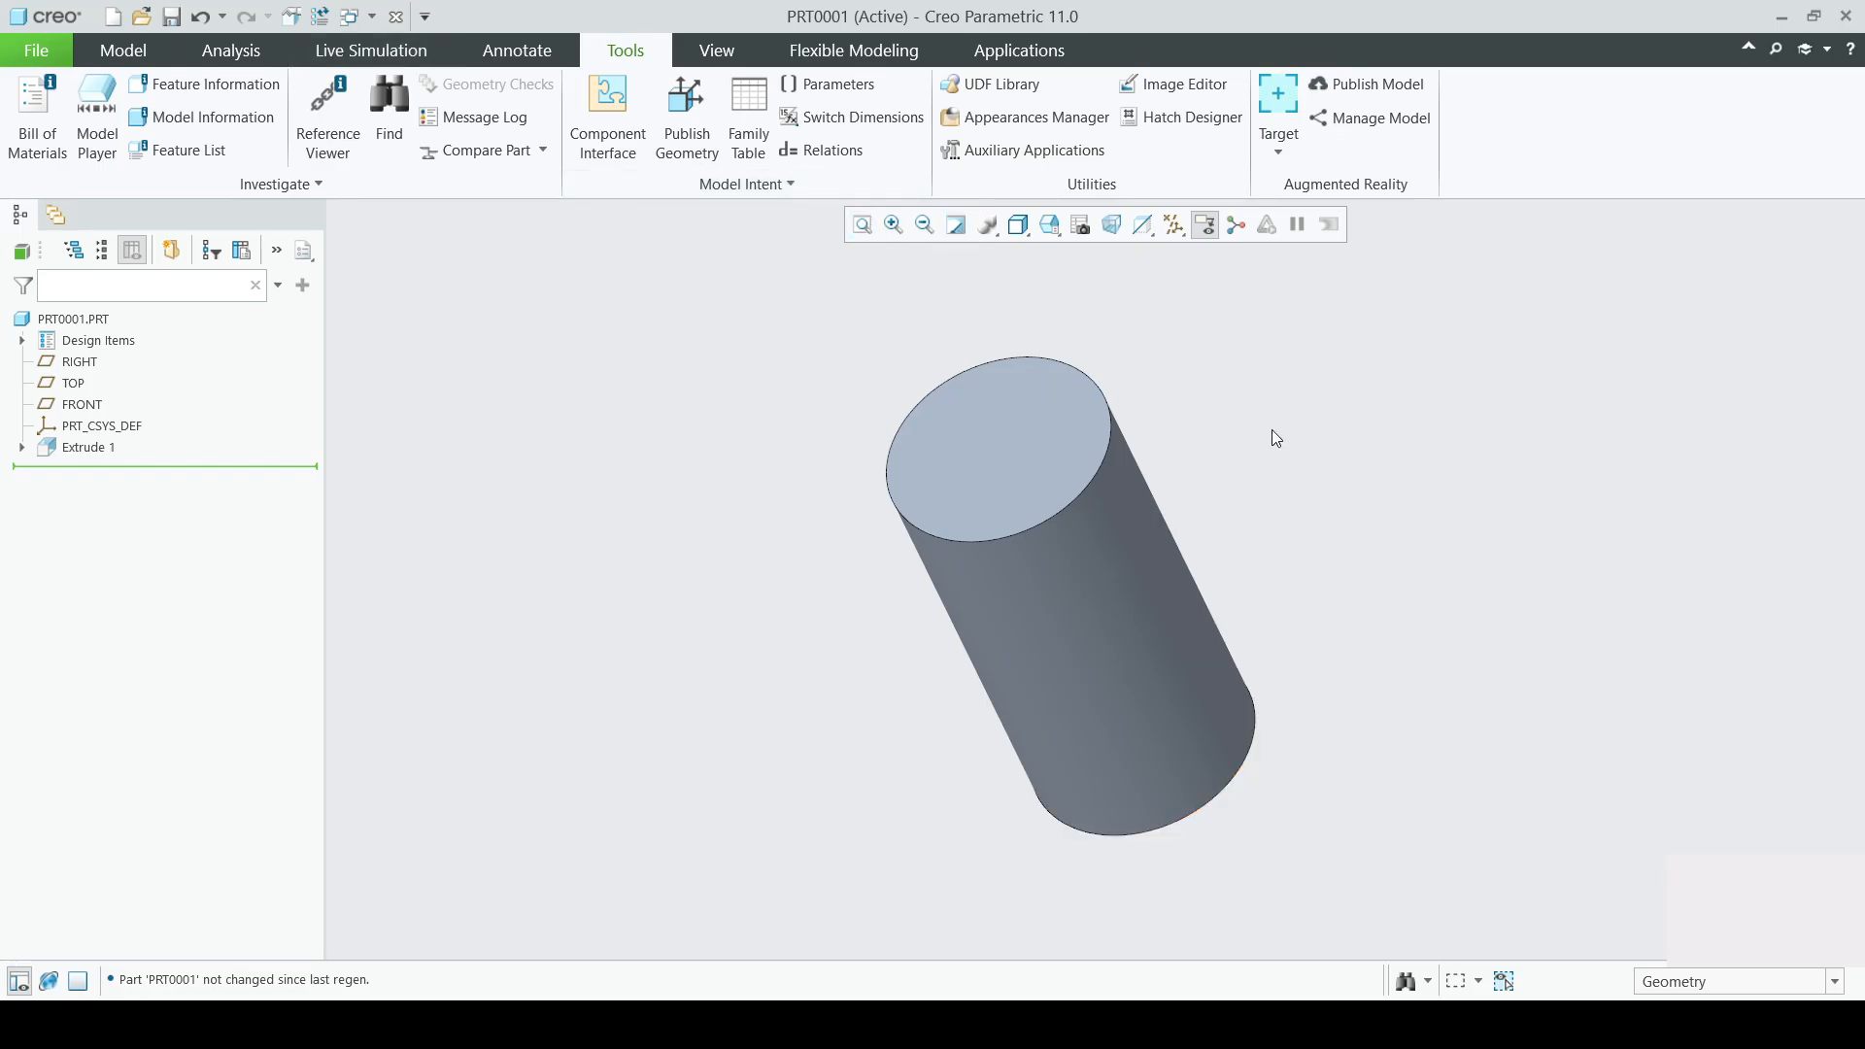